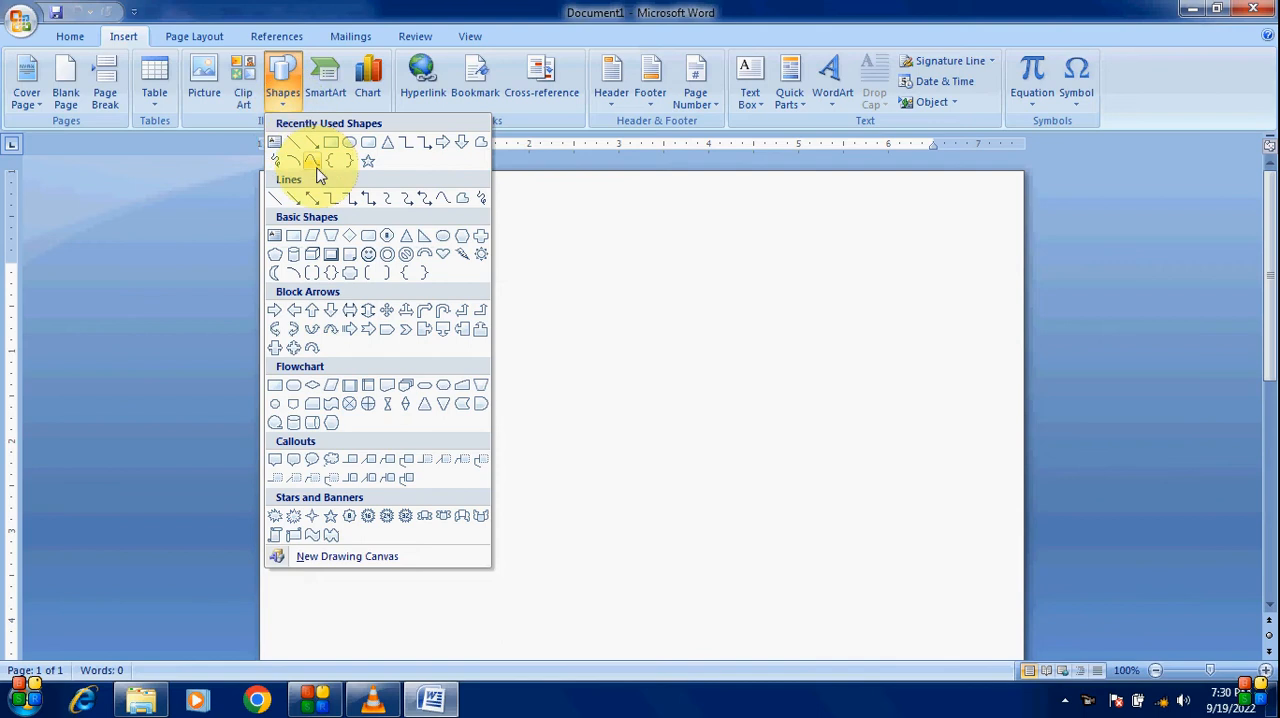
Step: Draw a diamond shape about 3.54" by 3.75" in the upper middle of the page
click(350, 238)
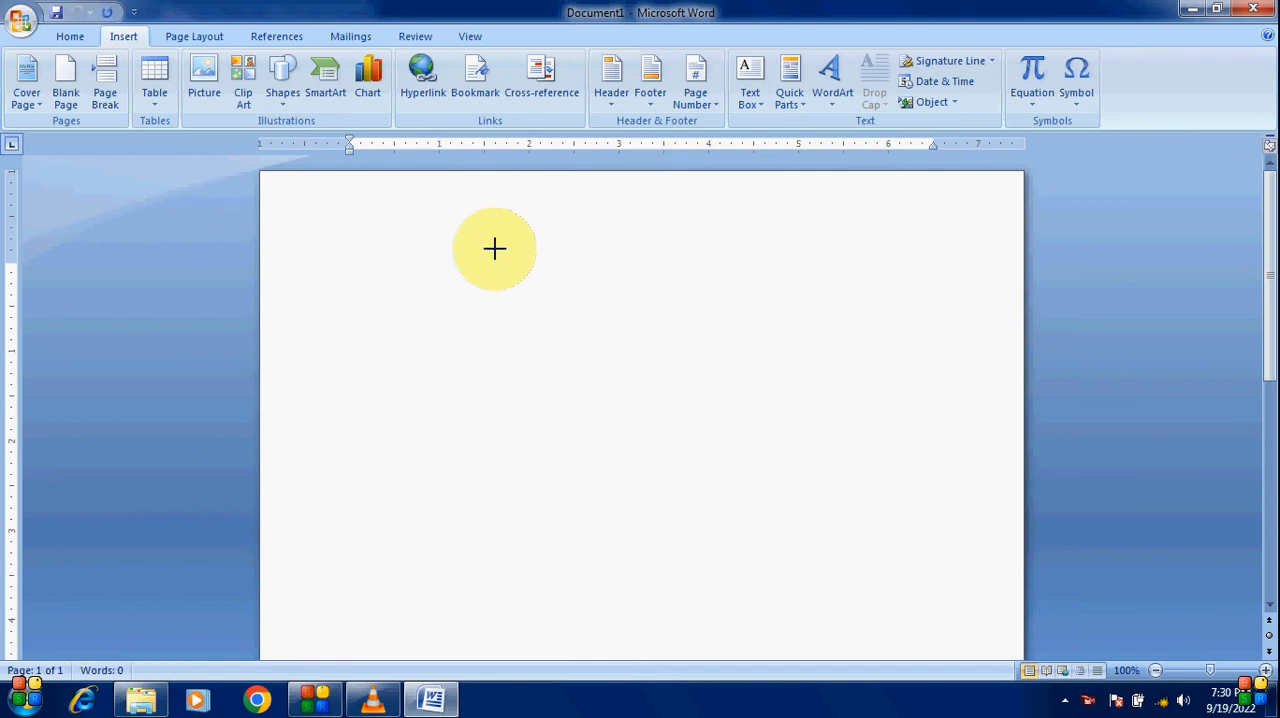
mouse_move(494, 248)
mouse_down()
mouse_move(649, 417)
mouse_move(815, 550)
mouse_move(804, 548)
mouse_up()
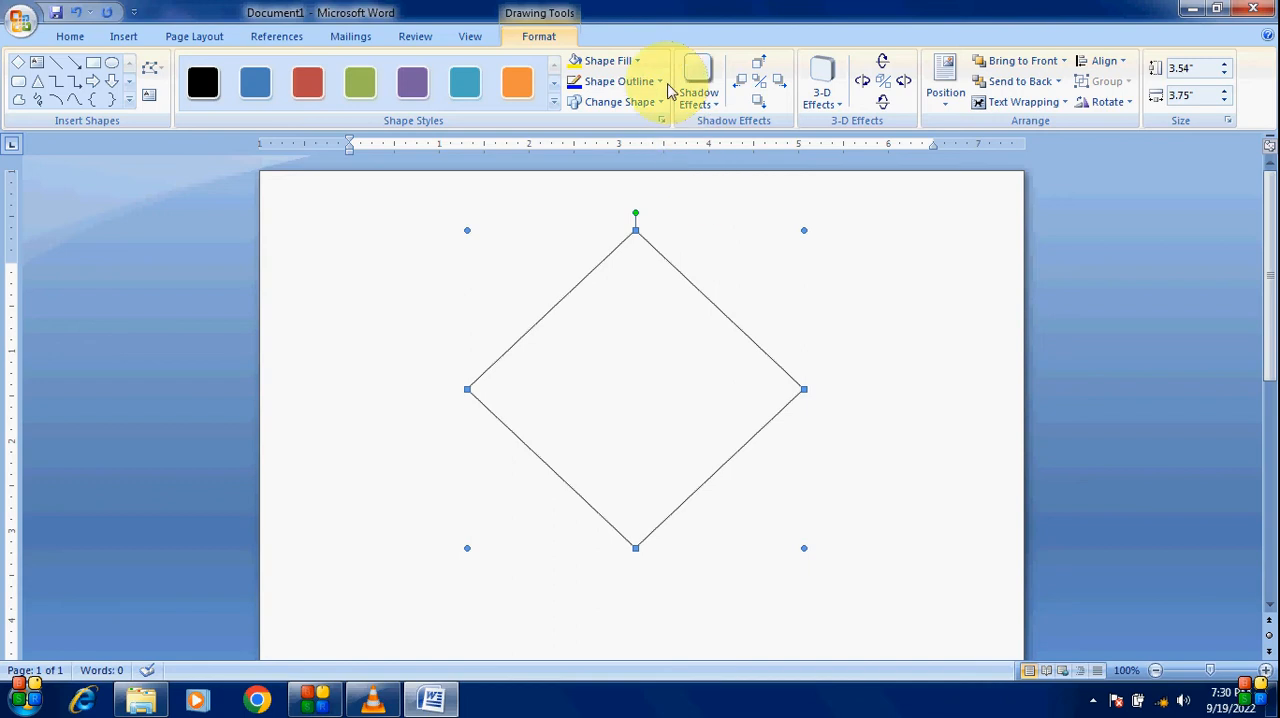
Step: Fill the diamond with the green marble texture
click(640, 62)
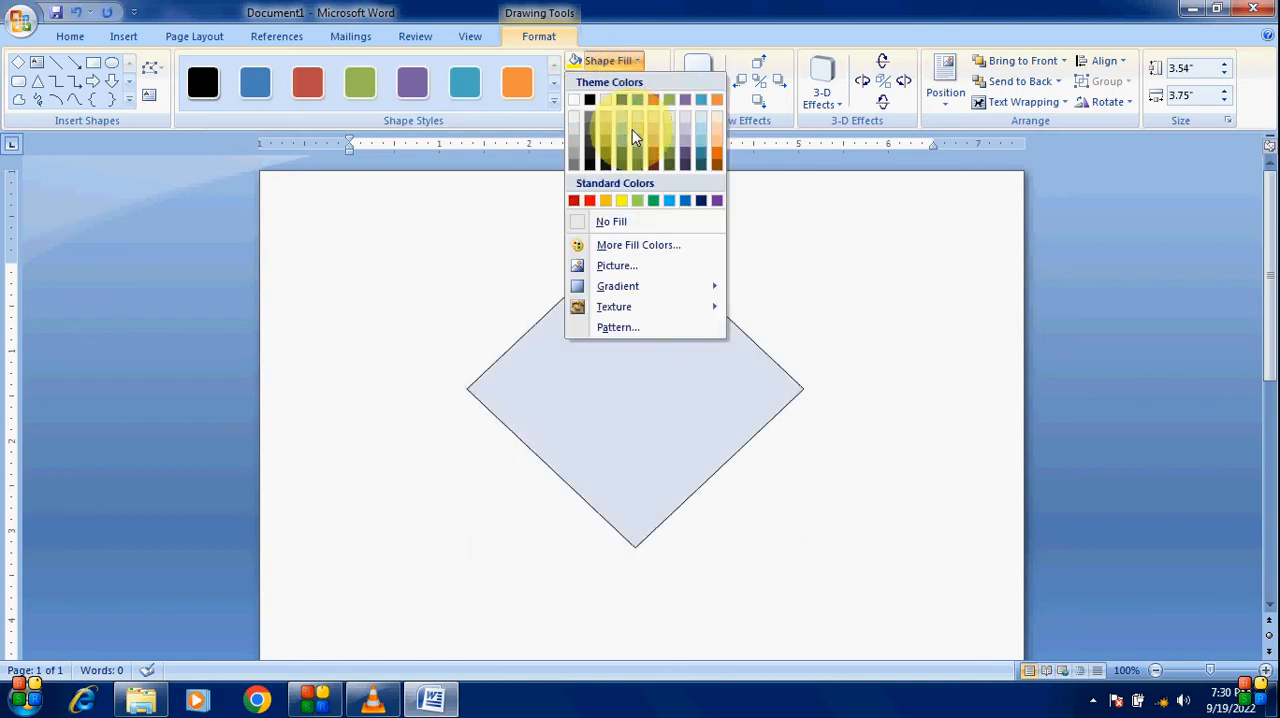
mouse_move(627, 290)
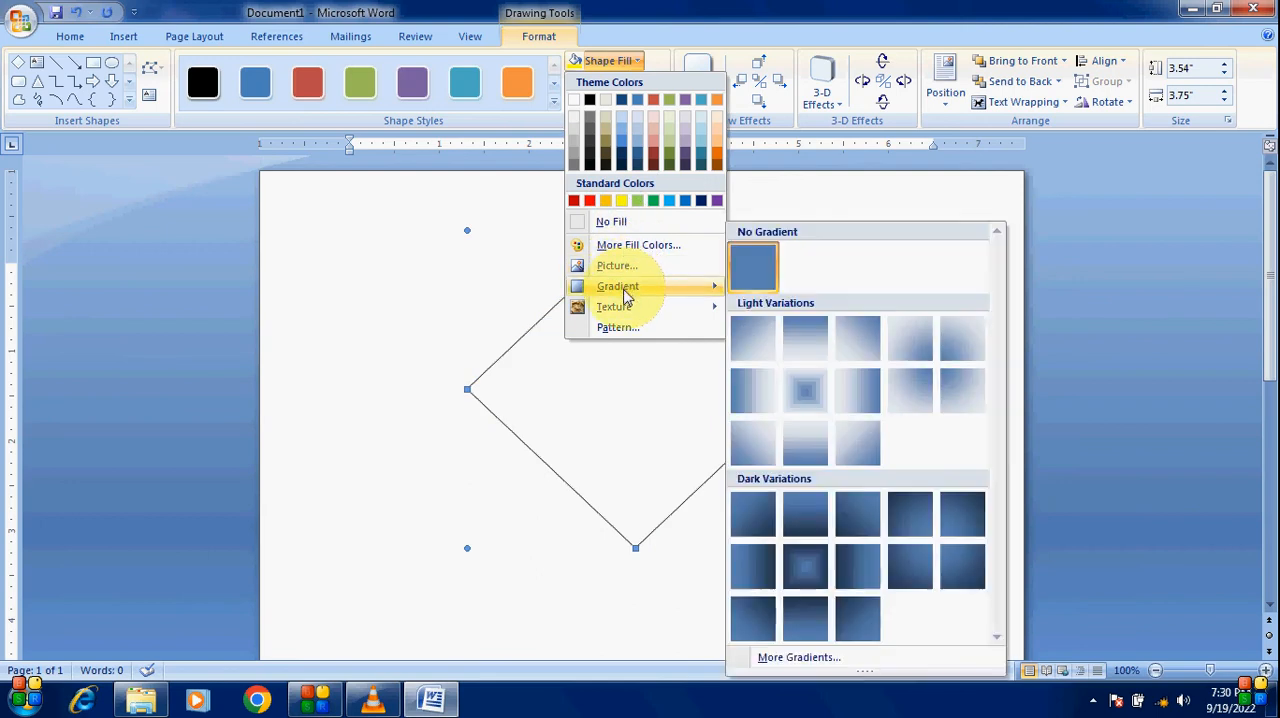
mouse_move(628, 313)
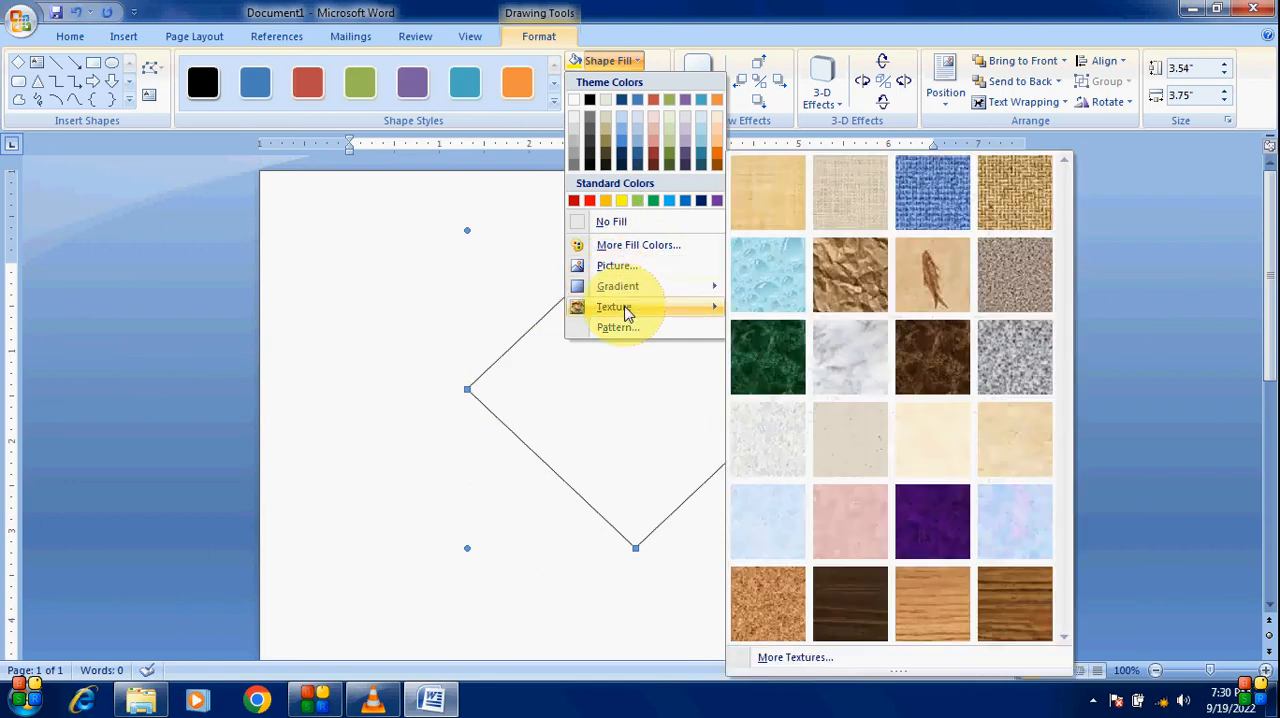
click(778, 353)
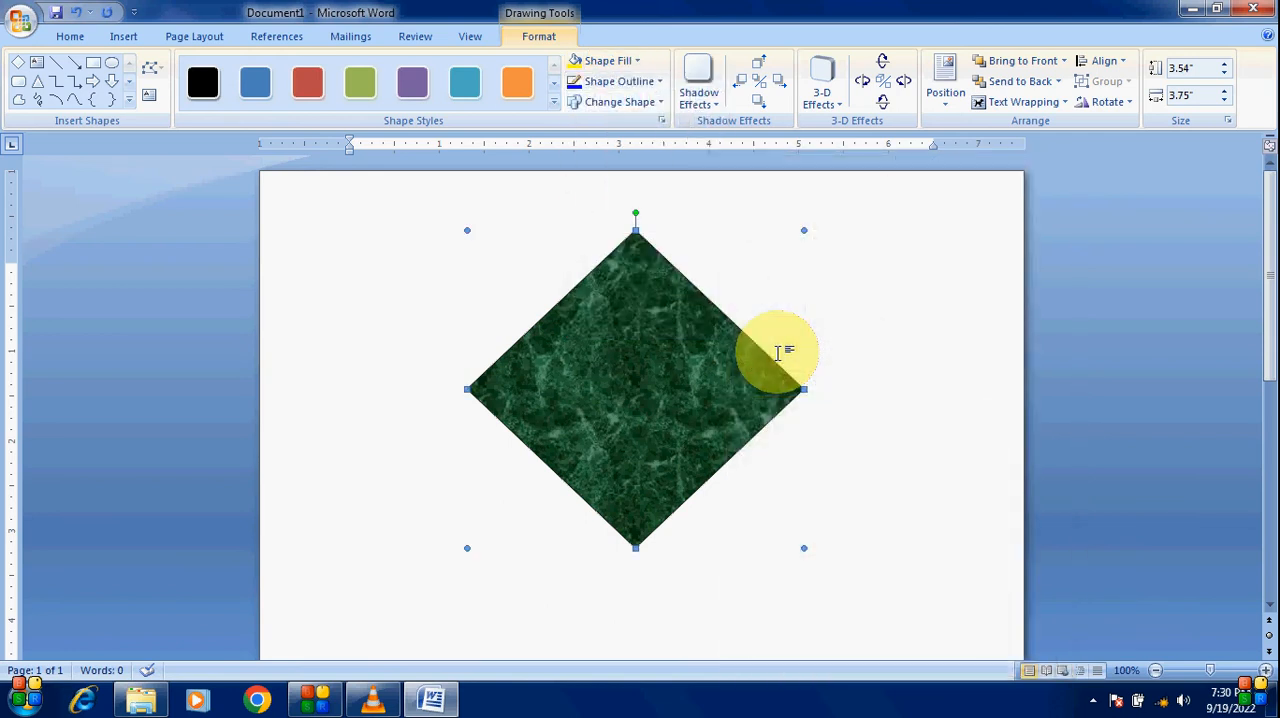
Step: Apply the 3-D Style 6 perspective effect to the diamond and set its 3-D depth to 288 pt
click(838, 104)
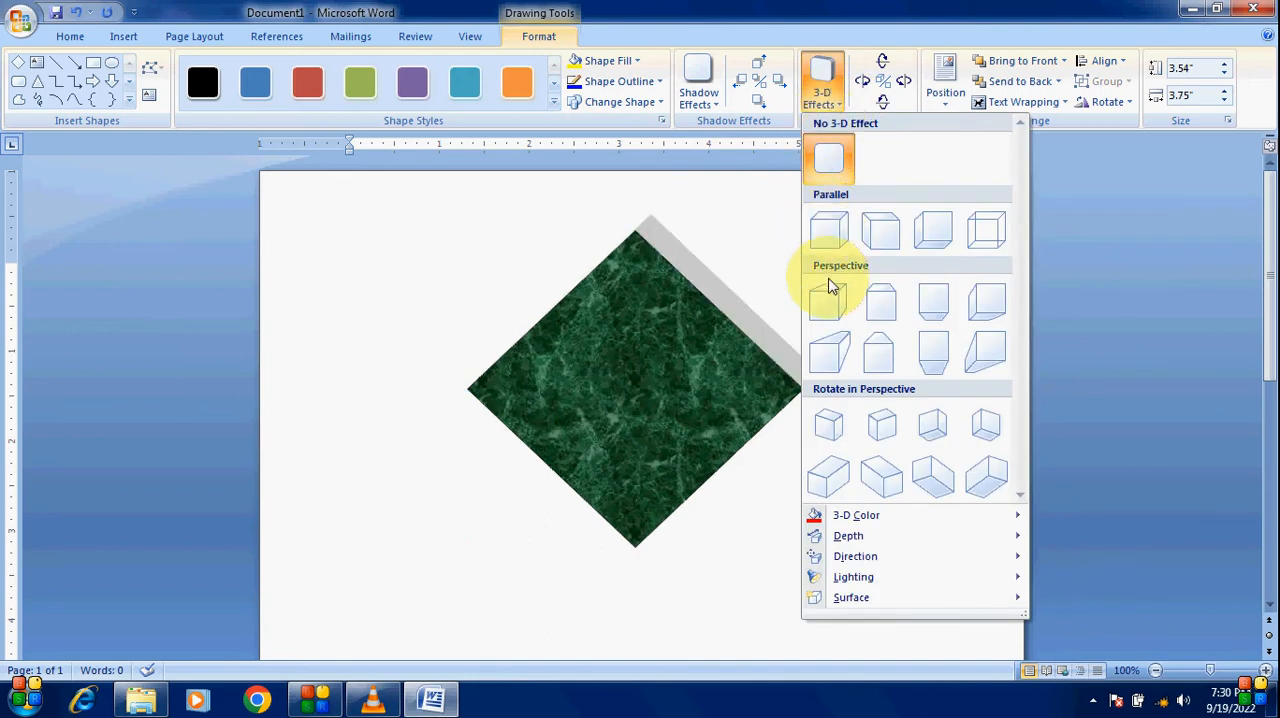
click(882, 310)
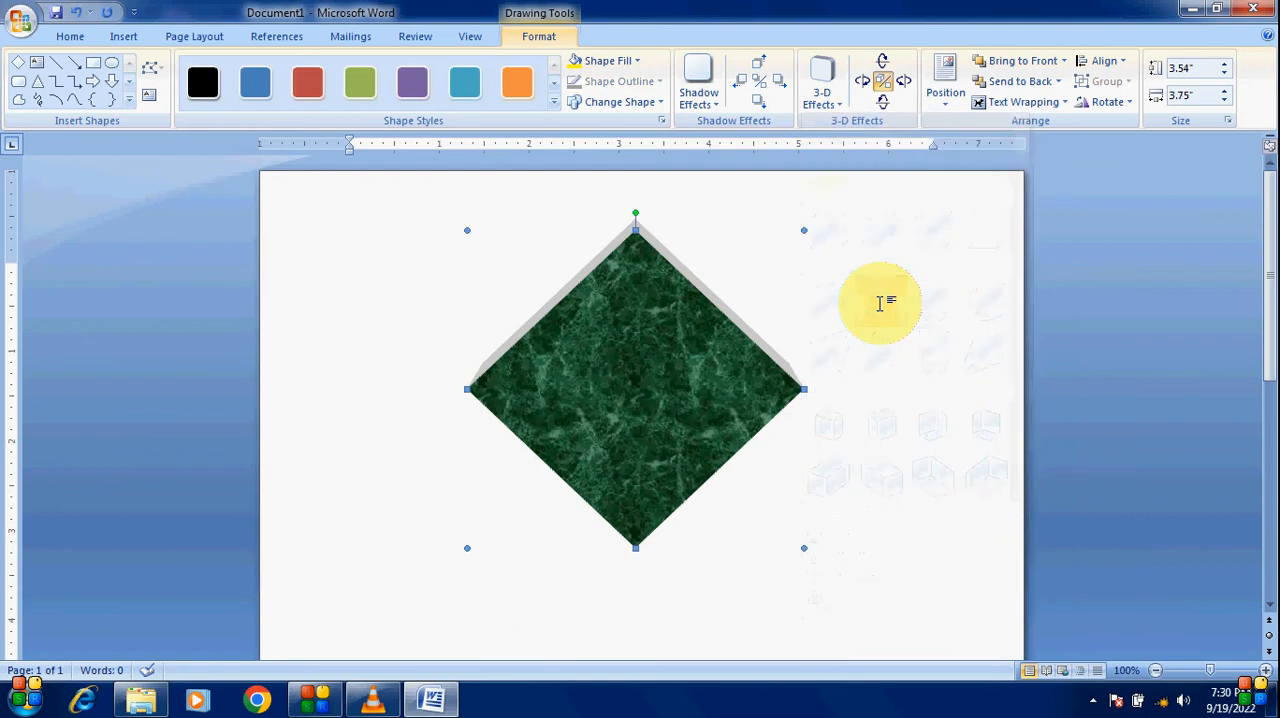
click(838, 100)
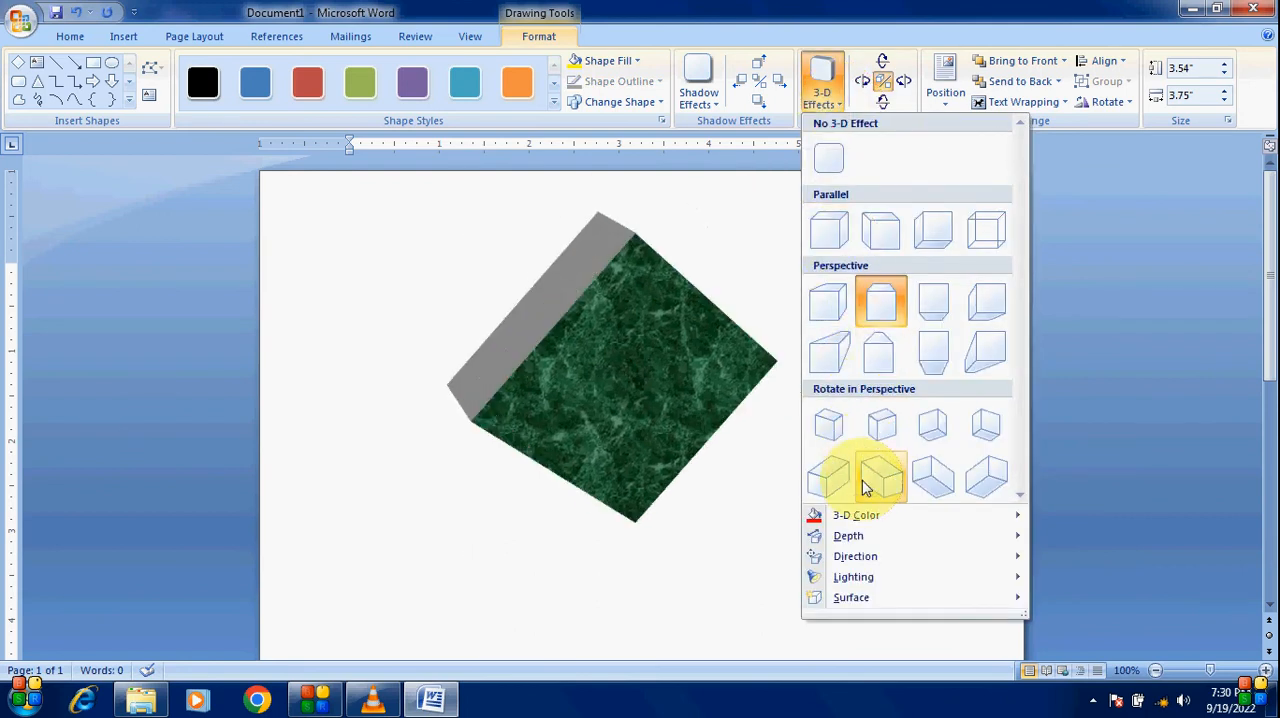
mouse_move(865, 517)
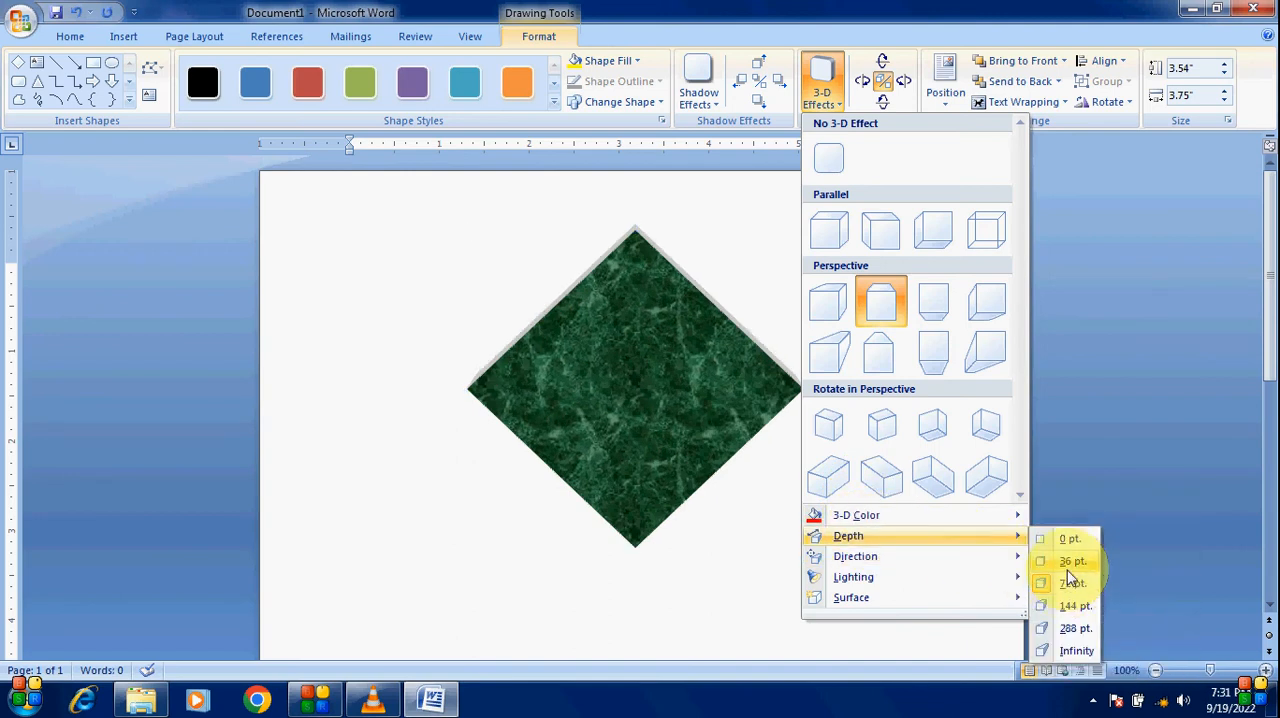
click(1076, 629)
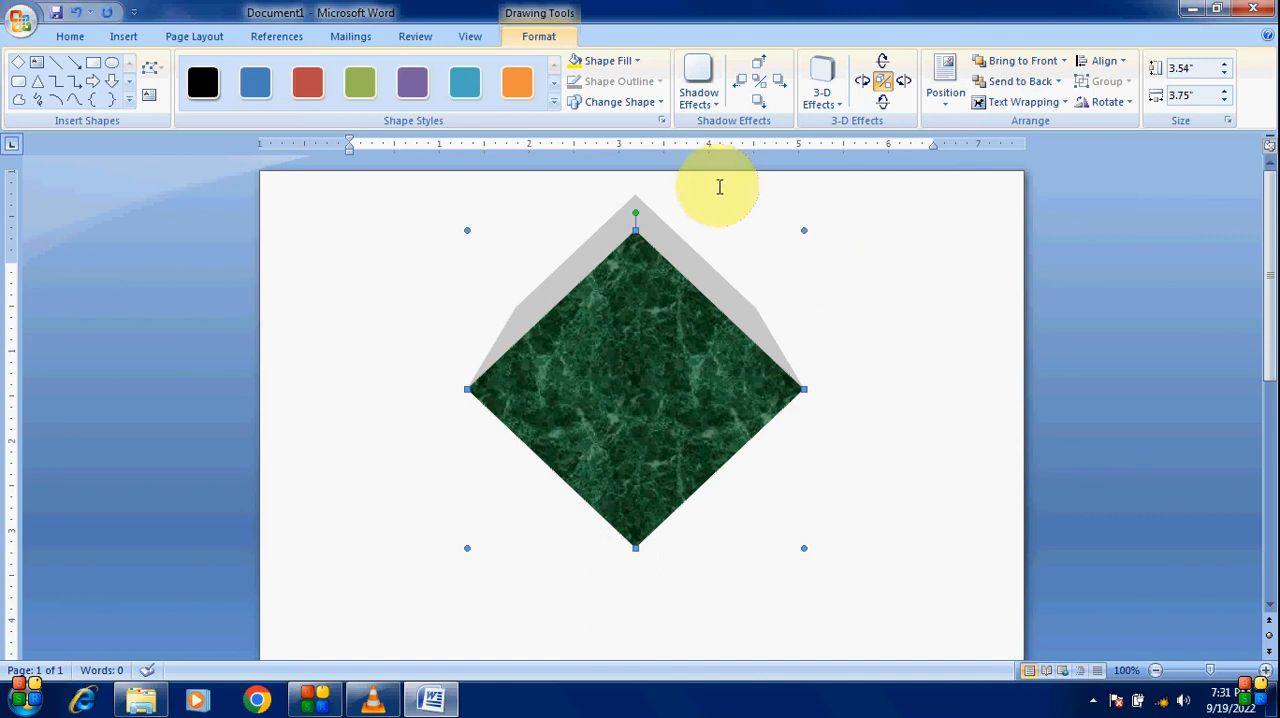
Step: Set the diamond's 3-D color to a dark green picked from the standard colors palette
click(838, 108)
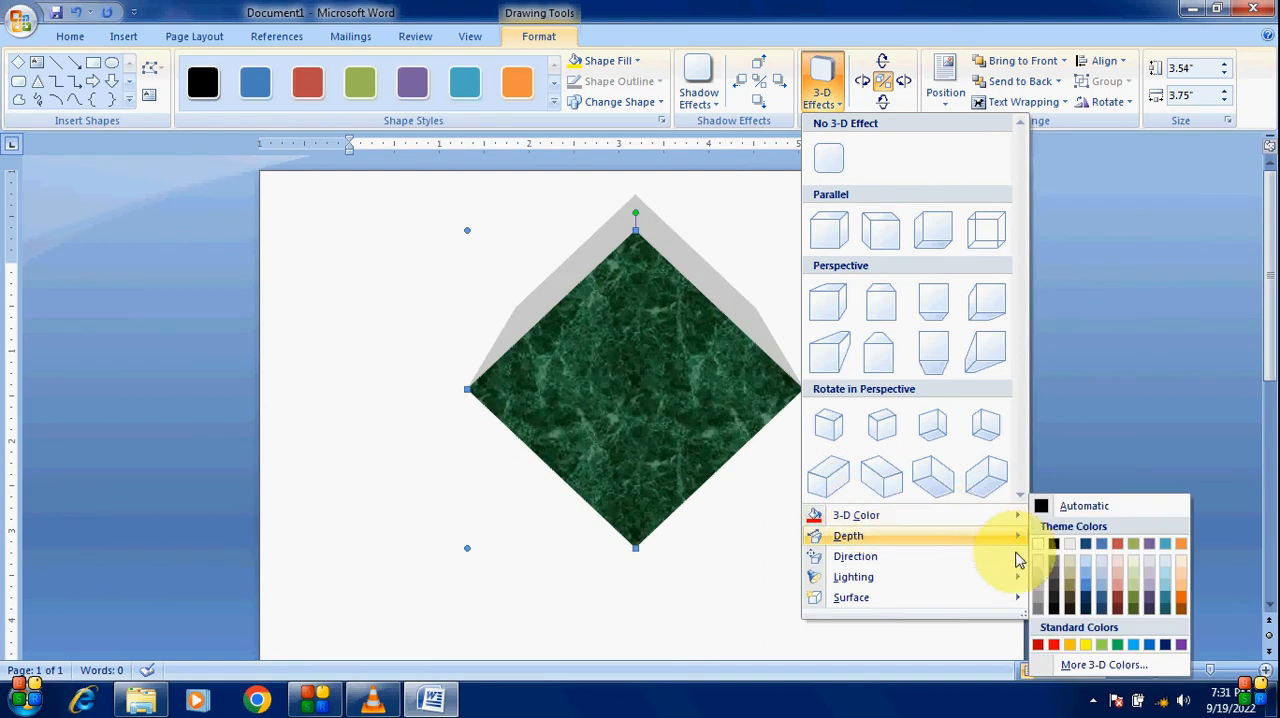
click(1104, 667)
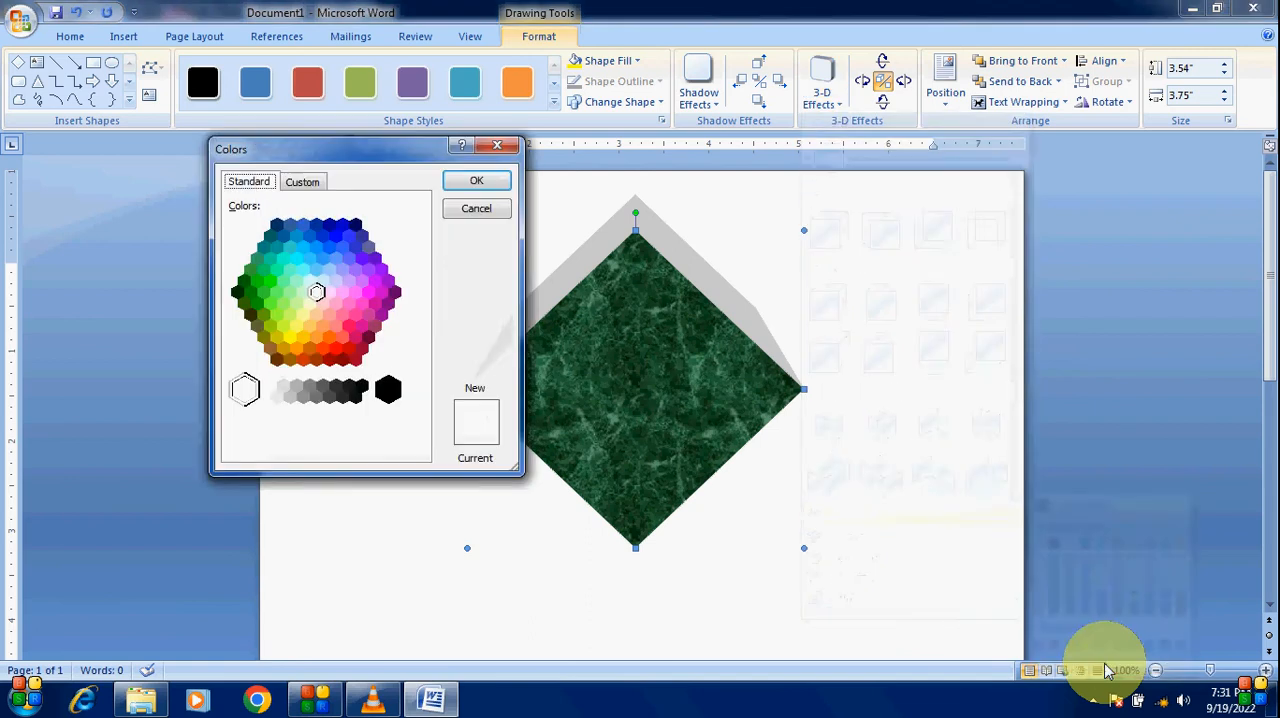
drag(398, 149, 1018, 201)
click(884, 343)
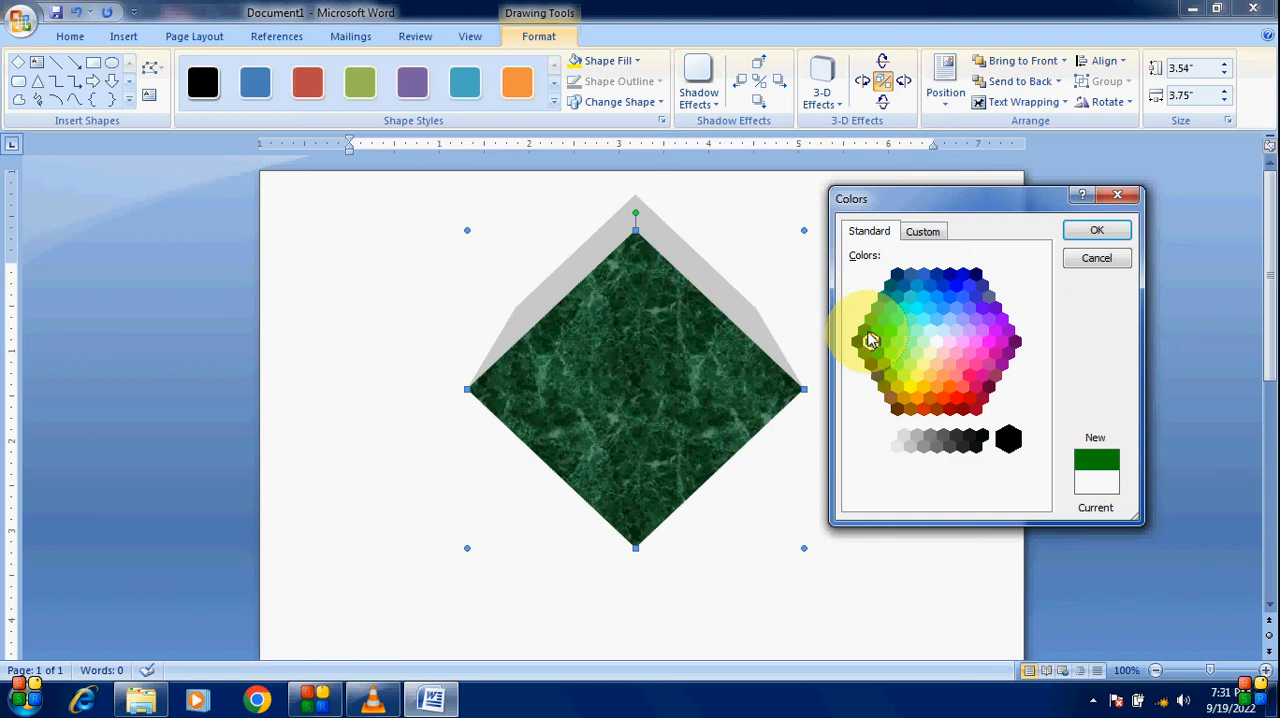
click(865, 332)
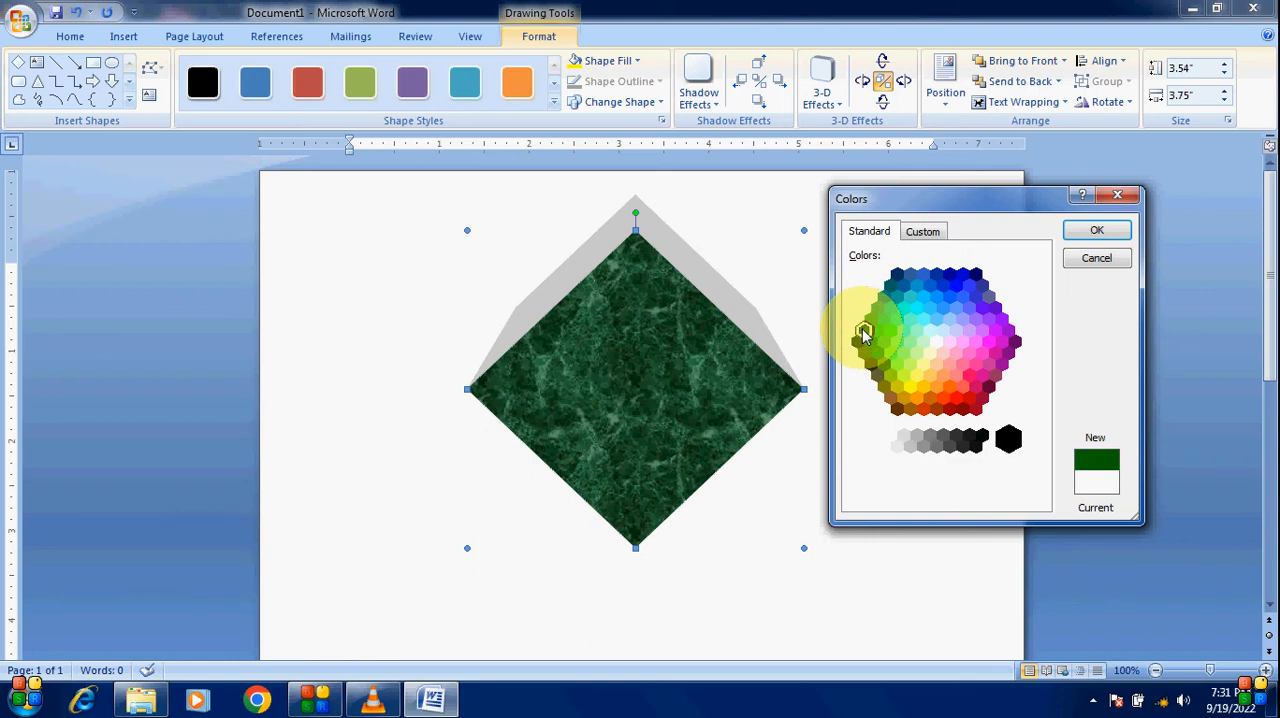
click(1097, 232)
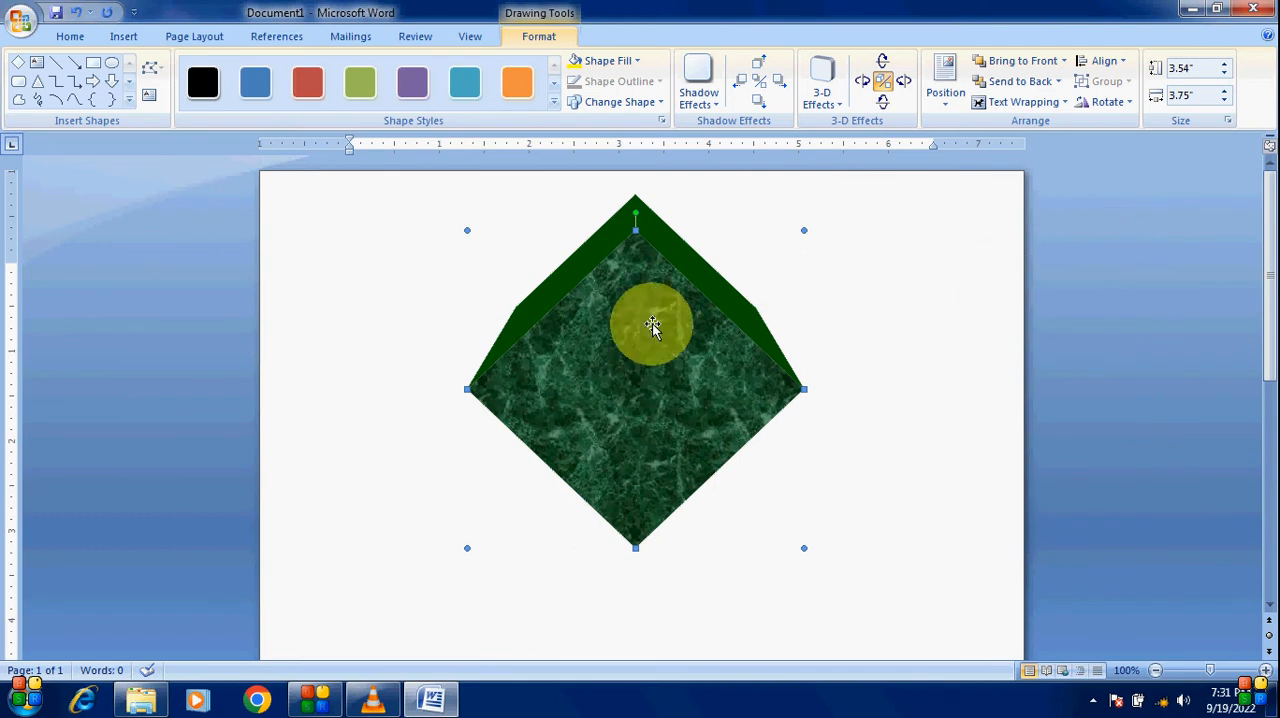
Step: Nudge the diamond slightly downward and change its 3-D color to a darker green from the colors palette
drag(668, 342, 655, 338)
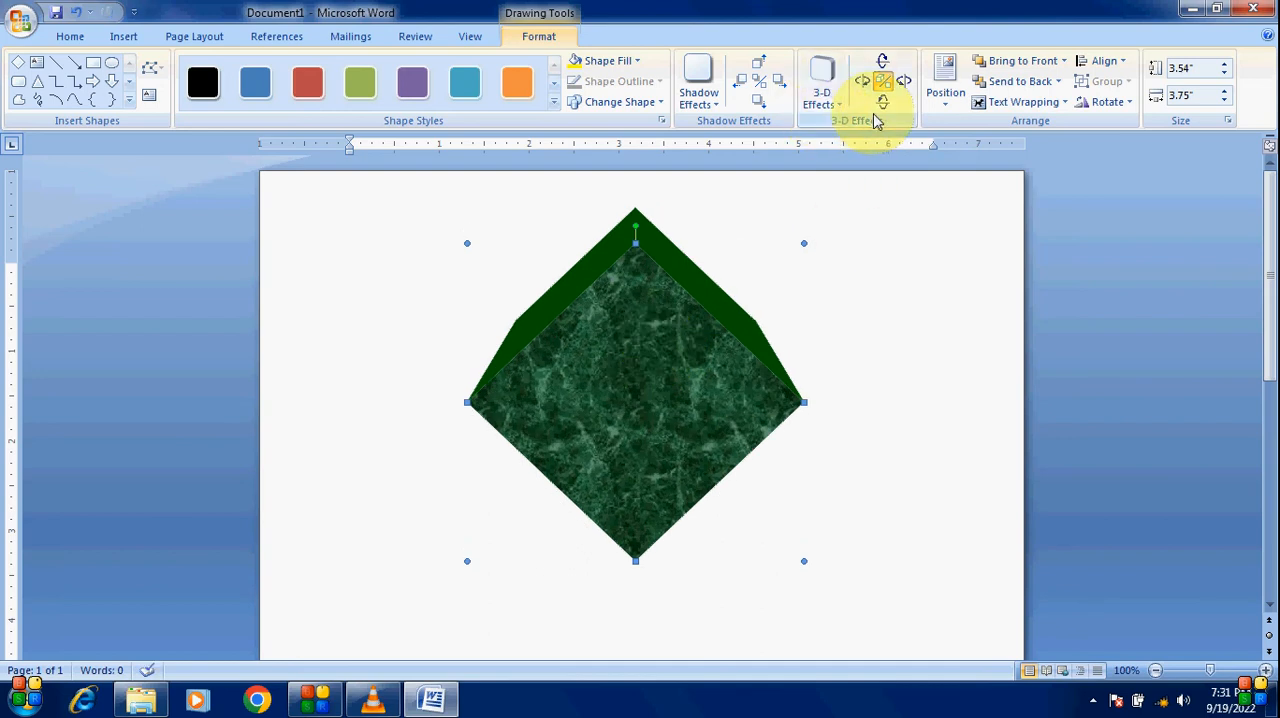
click(830, 98)
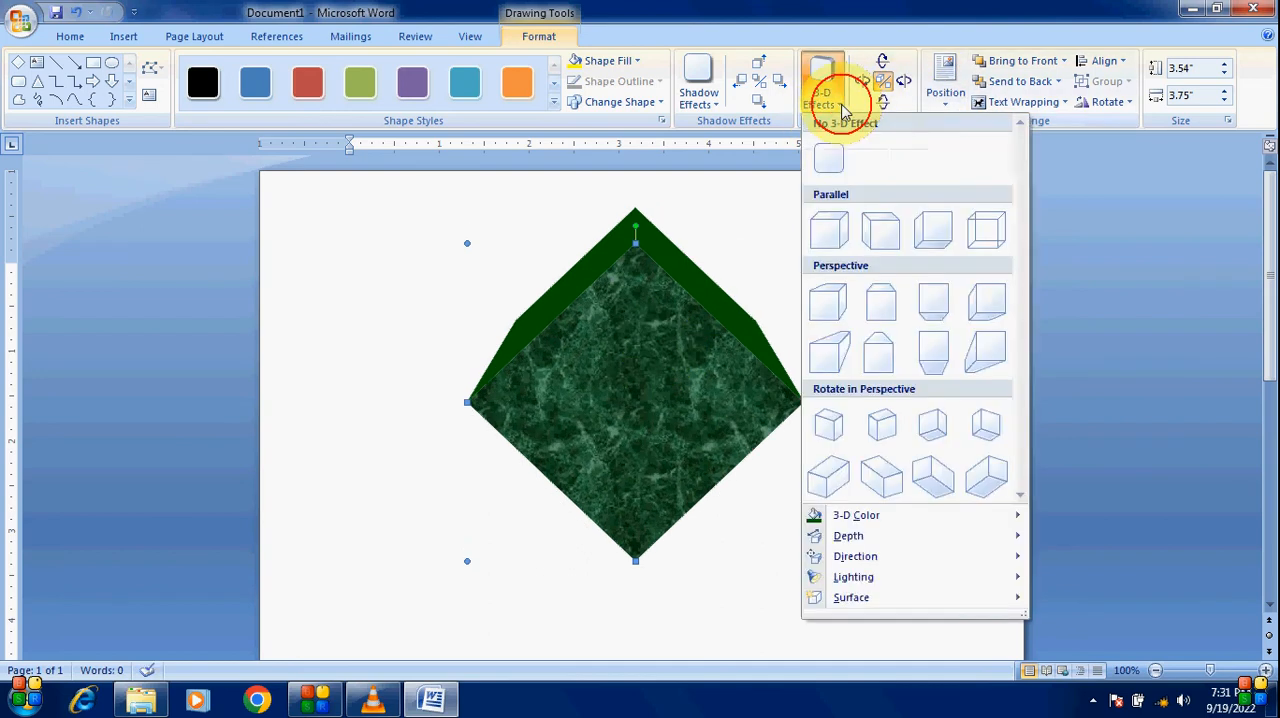
mouse_move(871, 514)
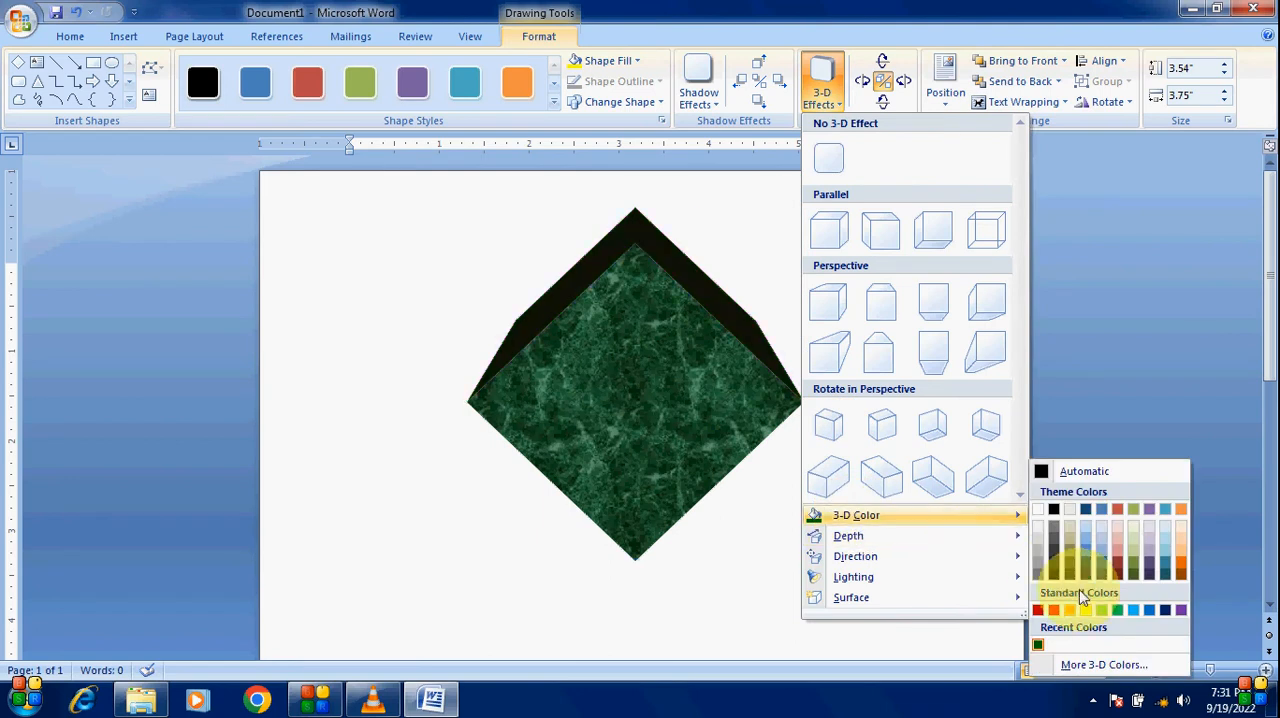
click(1102, 664)
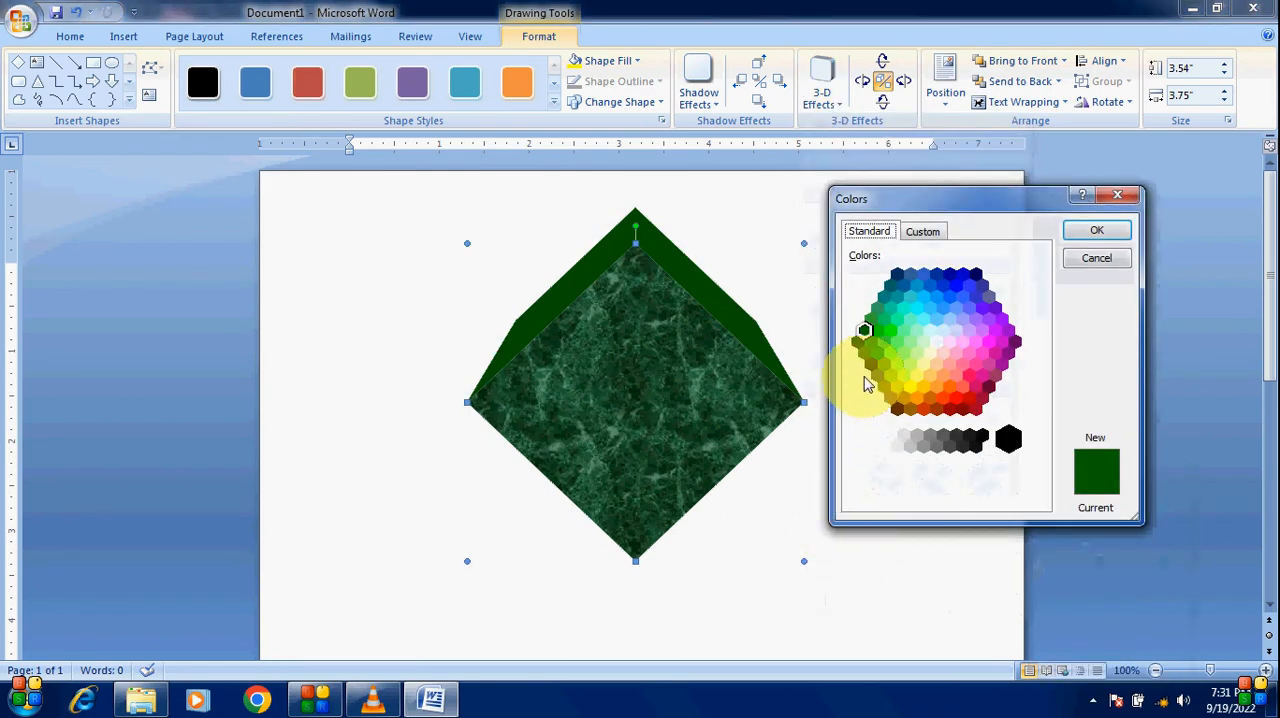
click(857, 342)
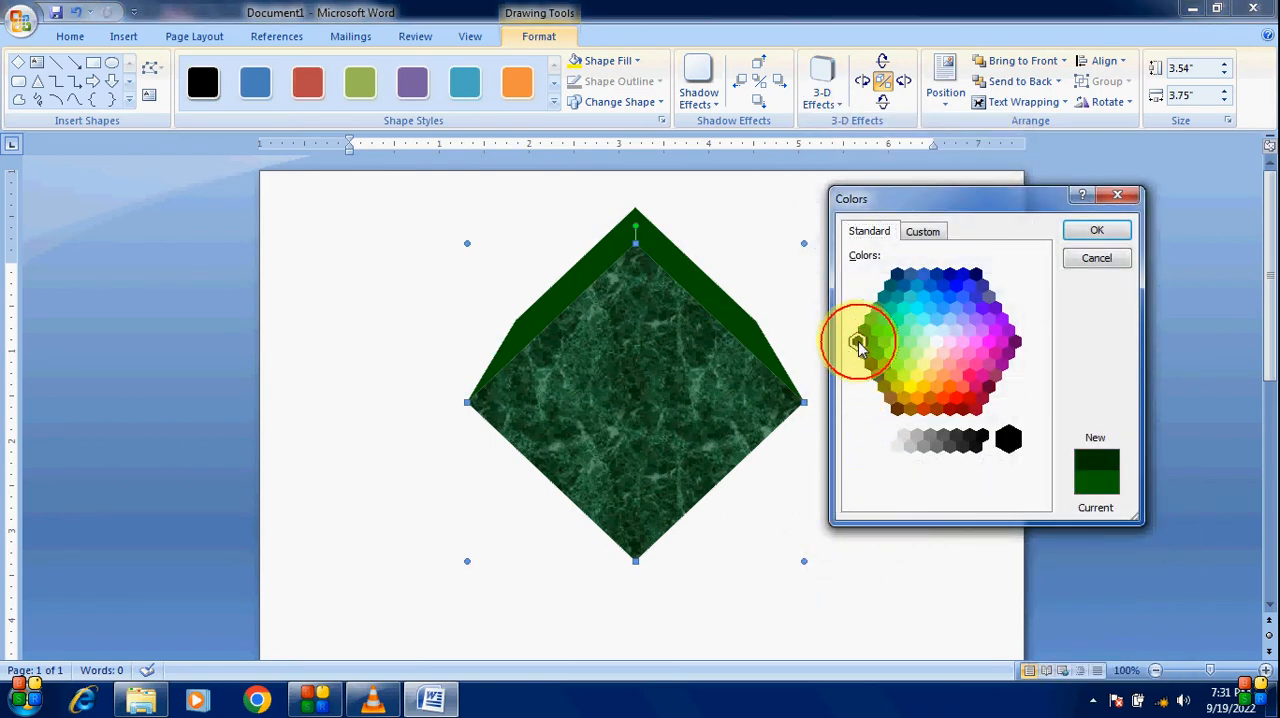
click(1095, 233)
click(668, 372)
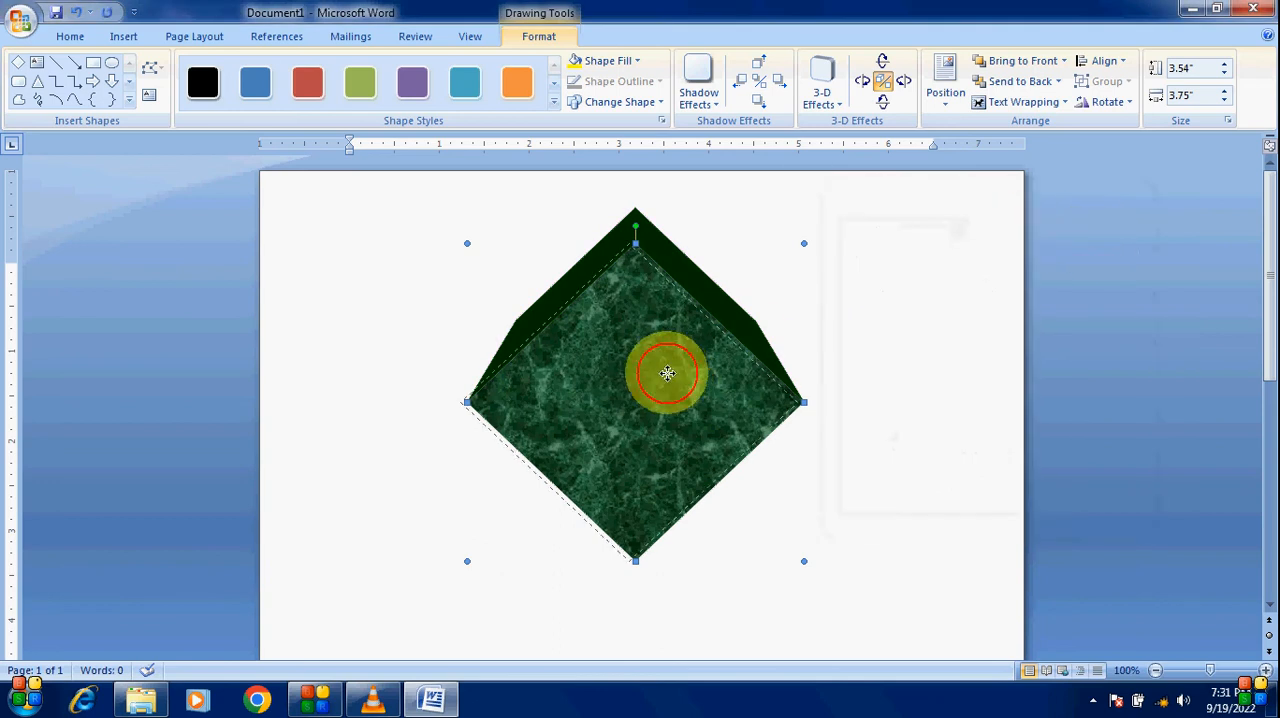
drag(670, 370, 670, 370)
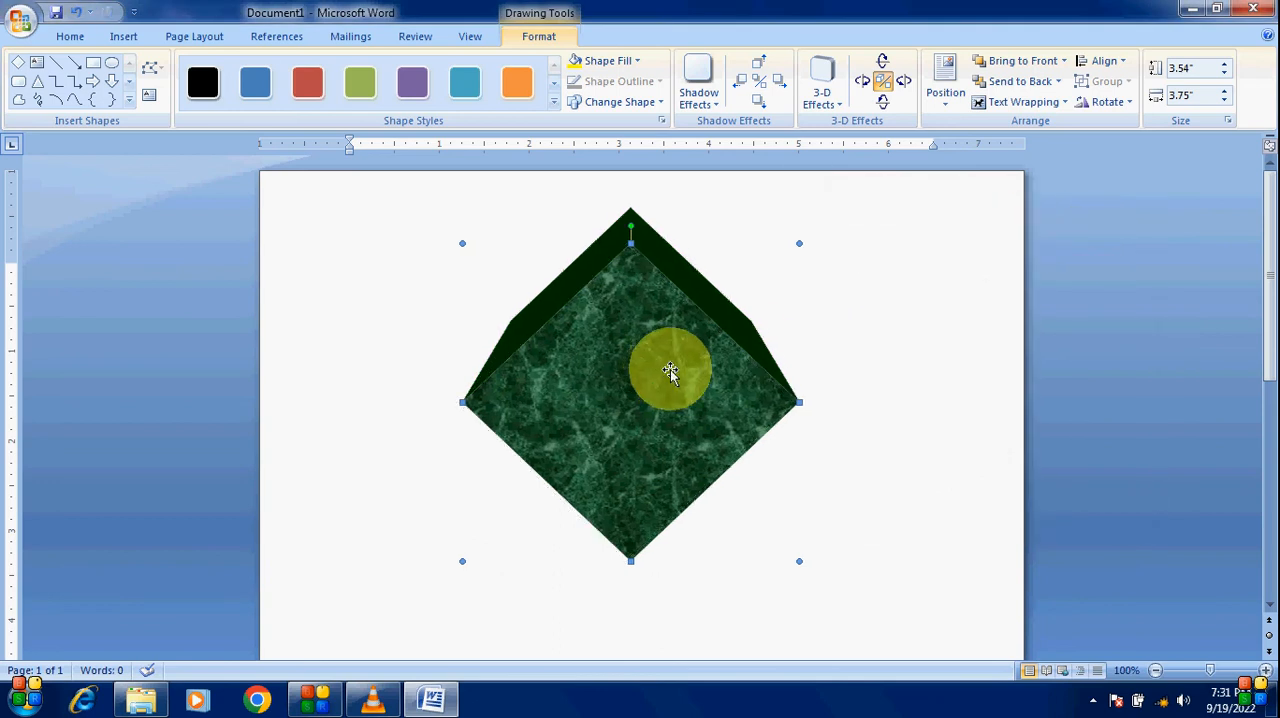
Step: Insert a WordArt in the first gallery style with the text "A"
click(126, 38)
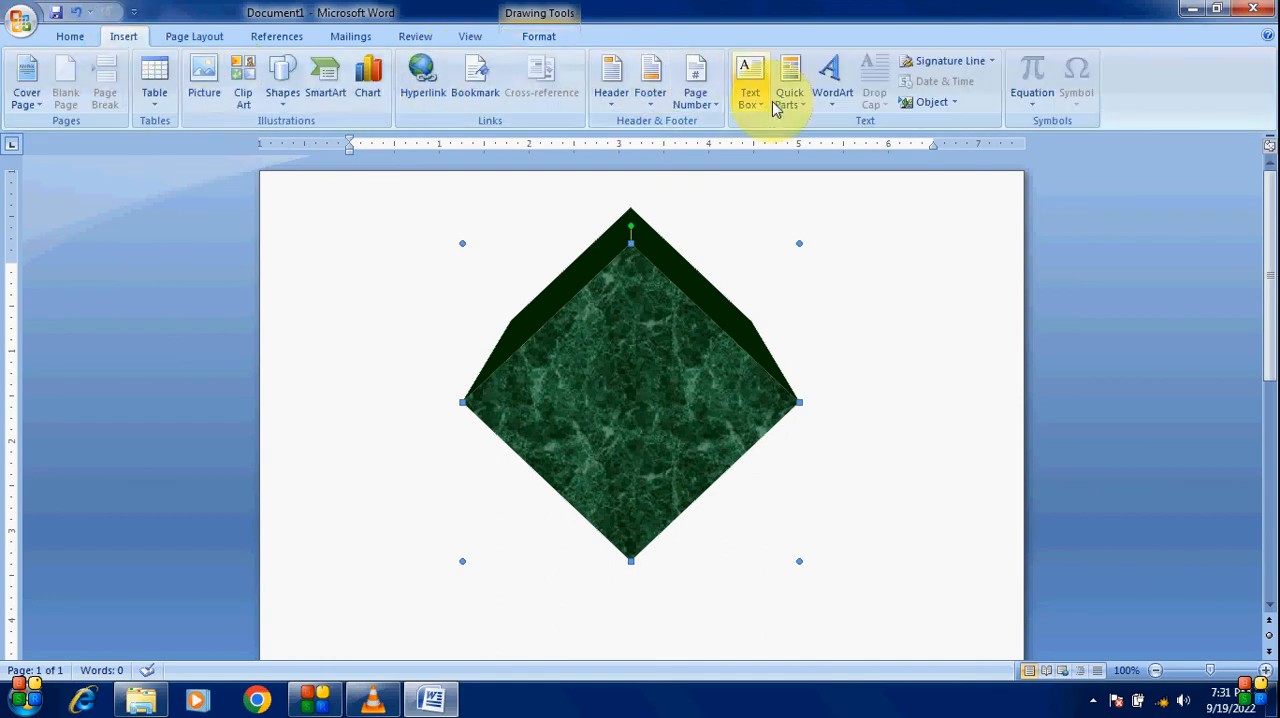
click(828, 112)
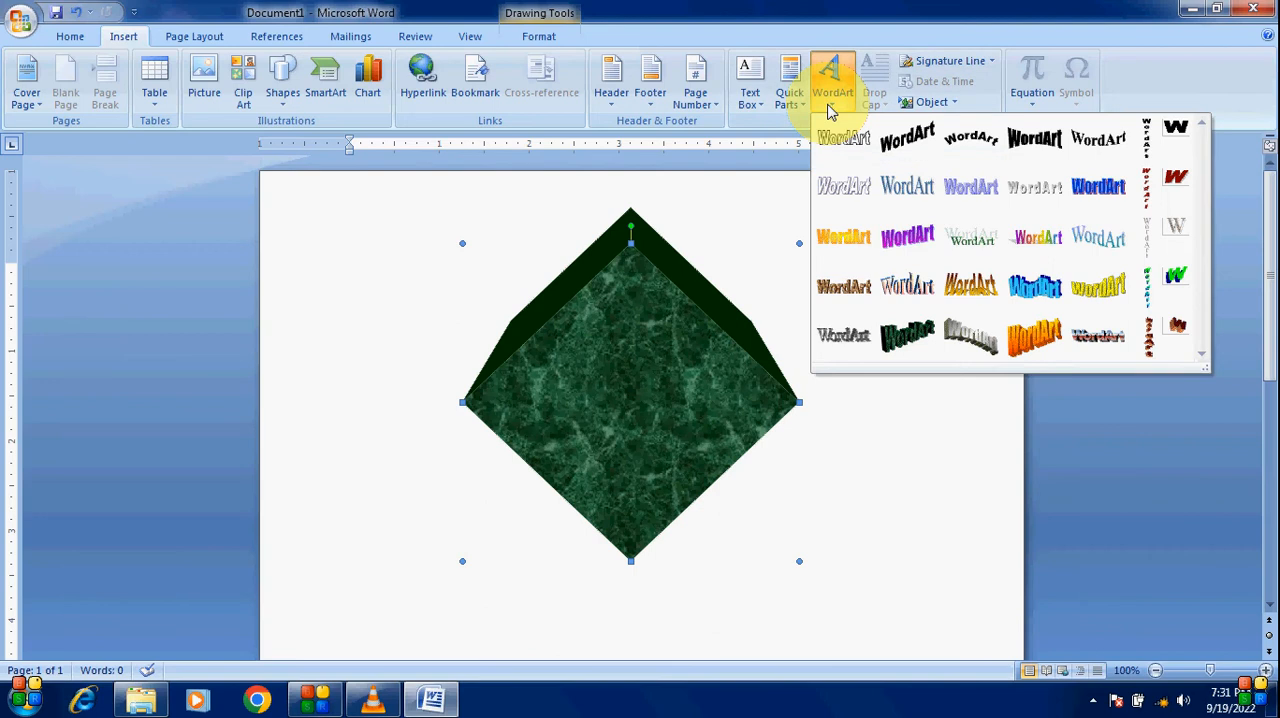
click(835, 135)
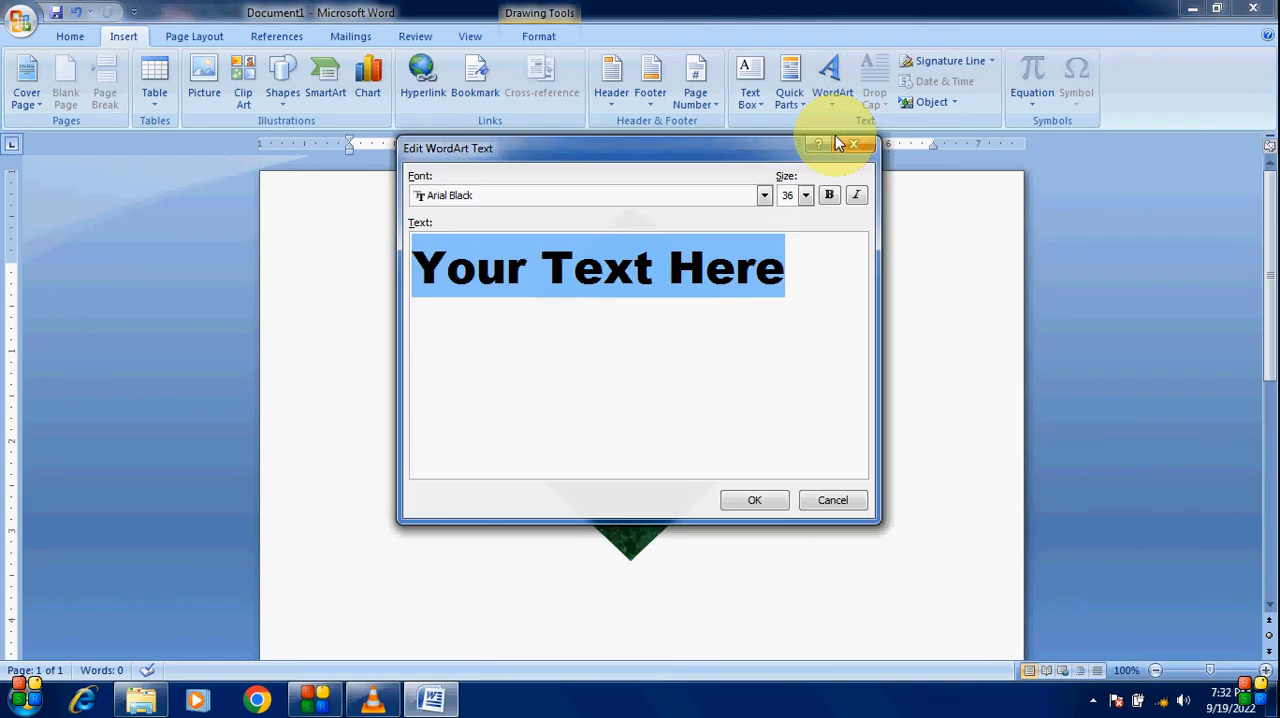
text(A)
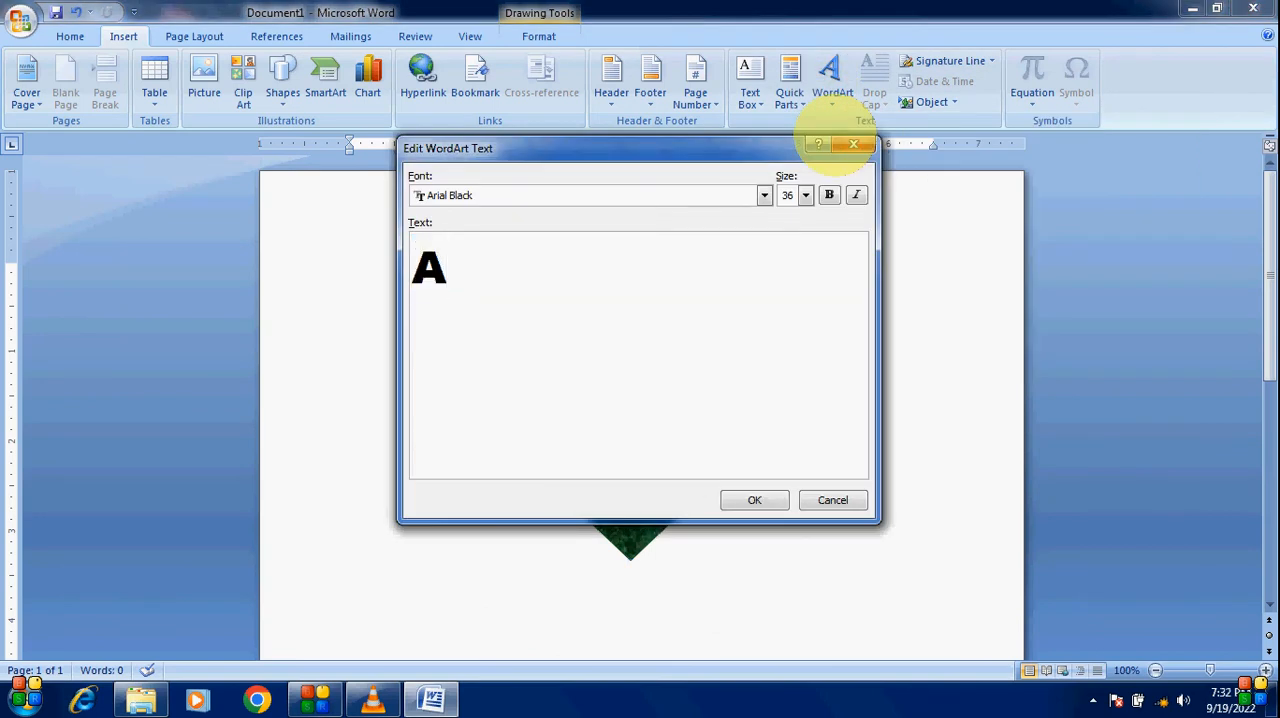
click(760, 500)
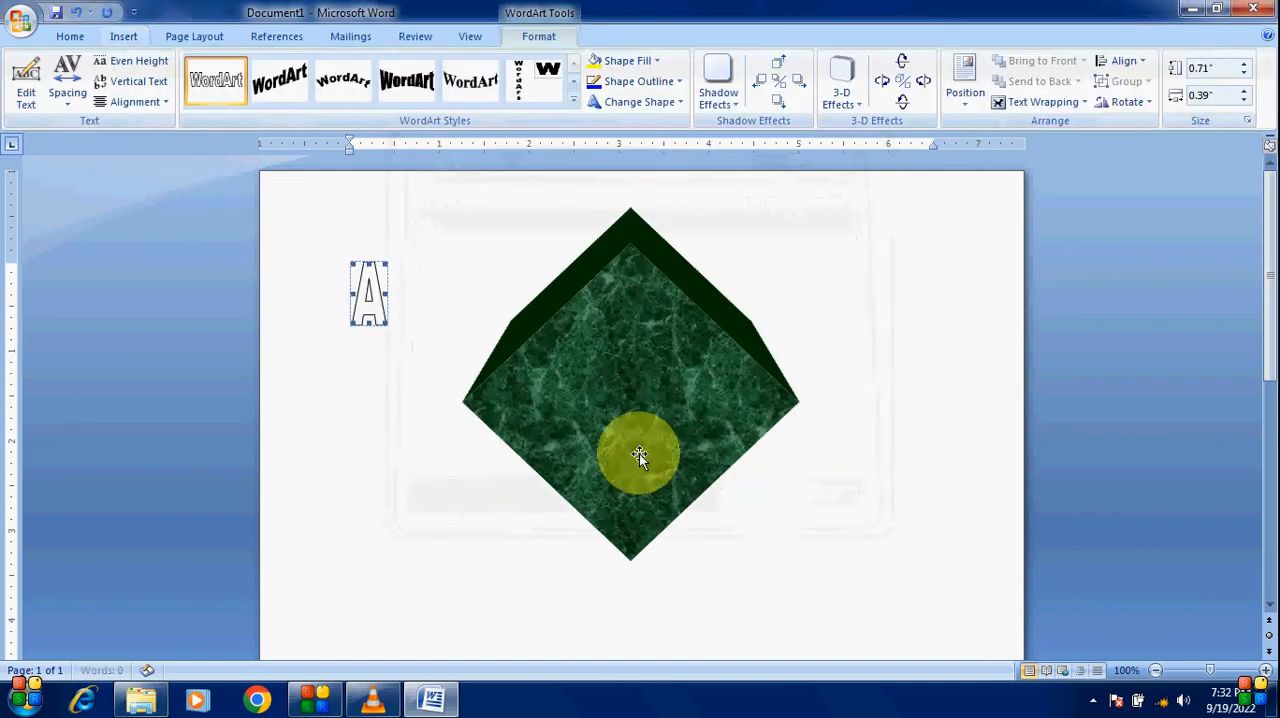
Step: Enlarge the WordArt to about 1.12" by 1.02"
drag(383, 322, 440, 360)
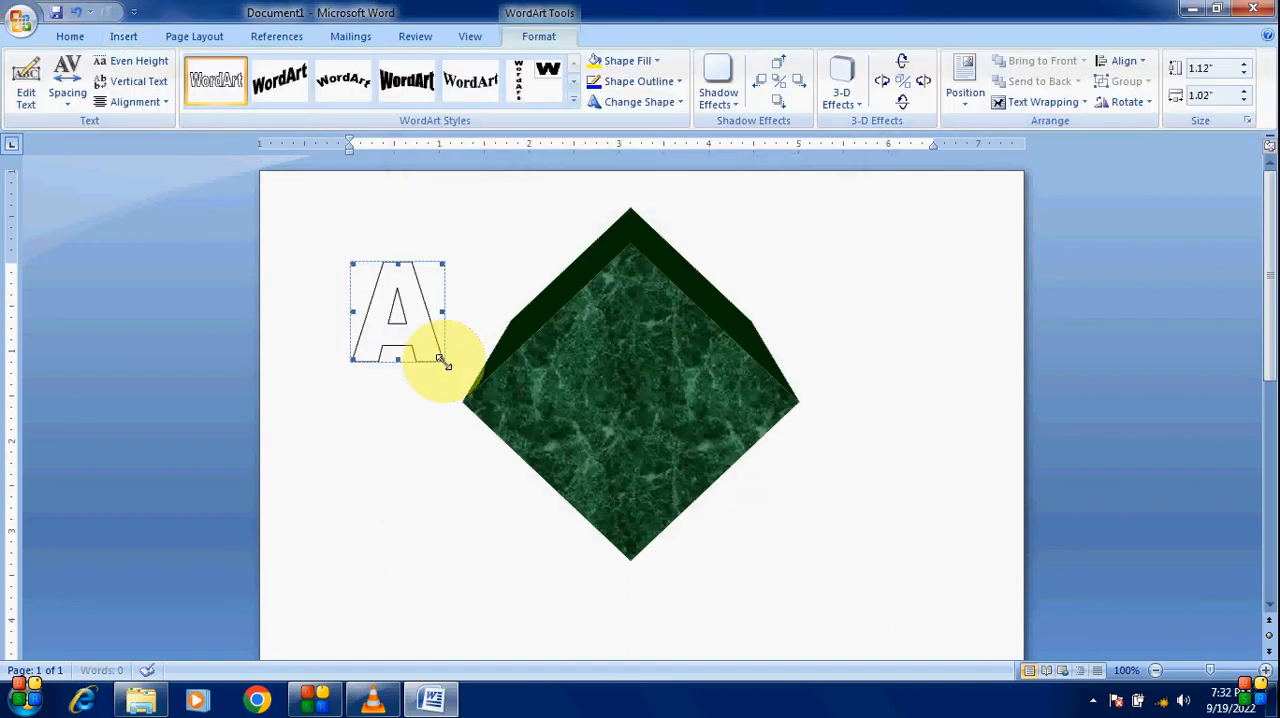
click(575, 100)
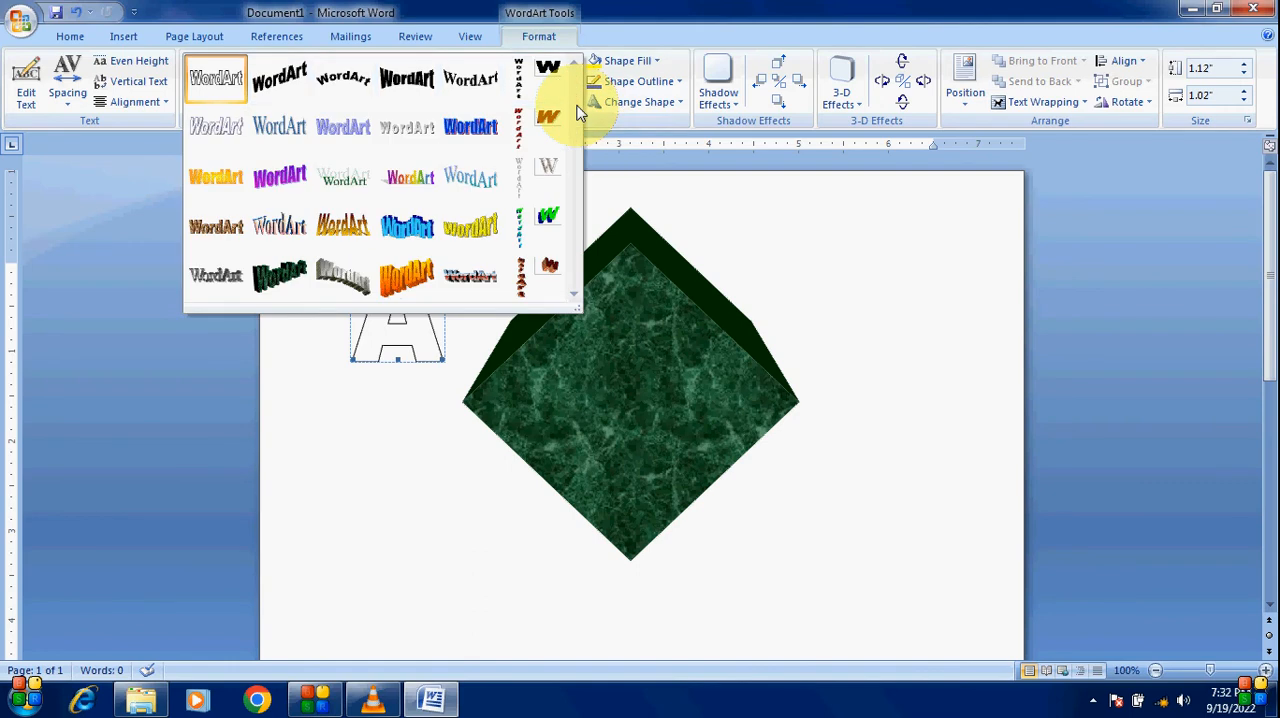
click(649, 183)
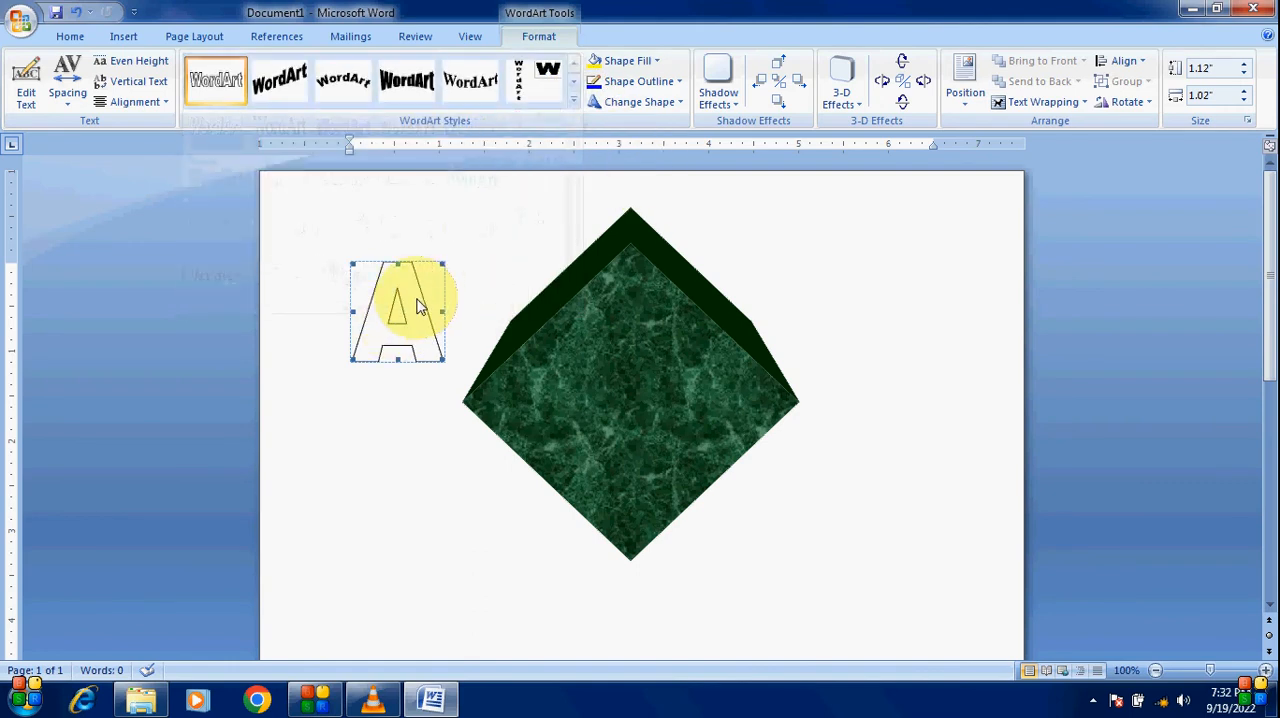
Step: Set the WordArt's text wrapping to Tight and move it below, to the left of the diamond
click(1040, 102)
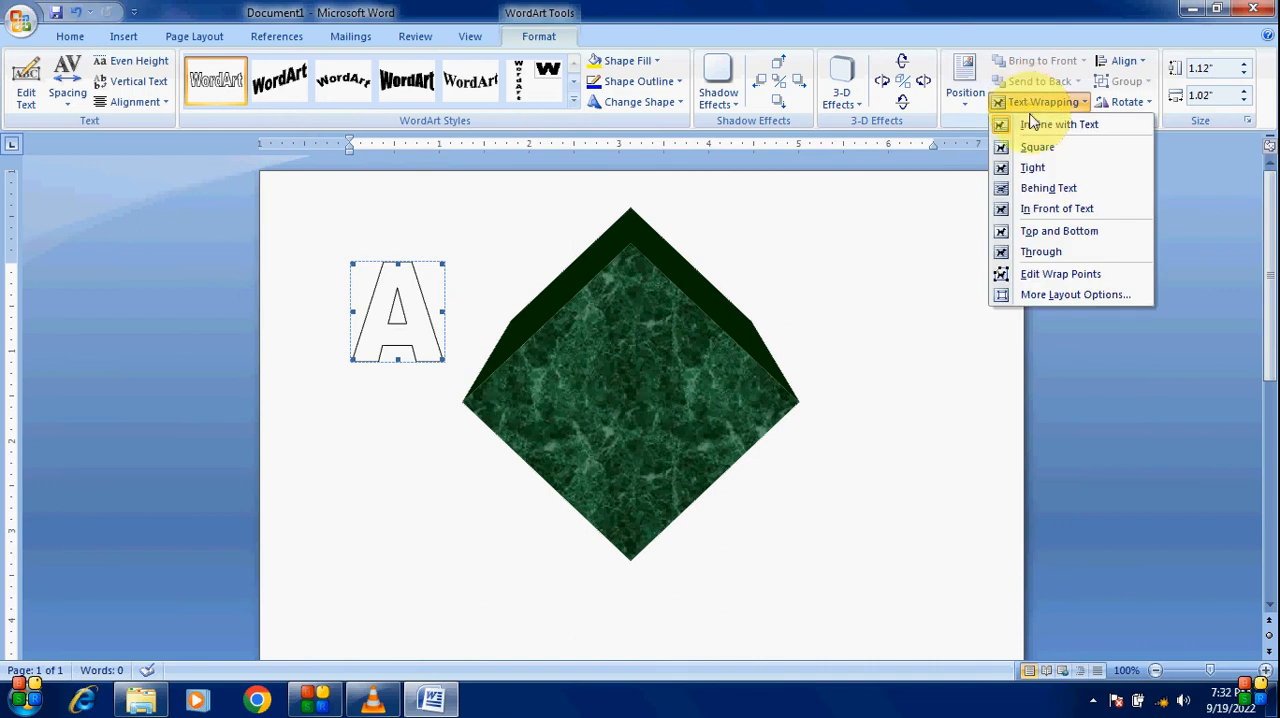
click(1045, 175)
drag(414, 277, 410, 449)
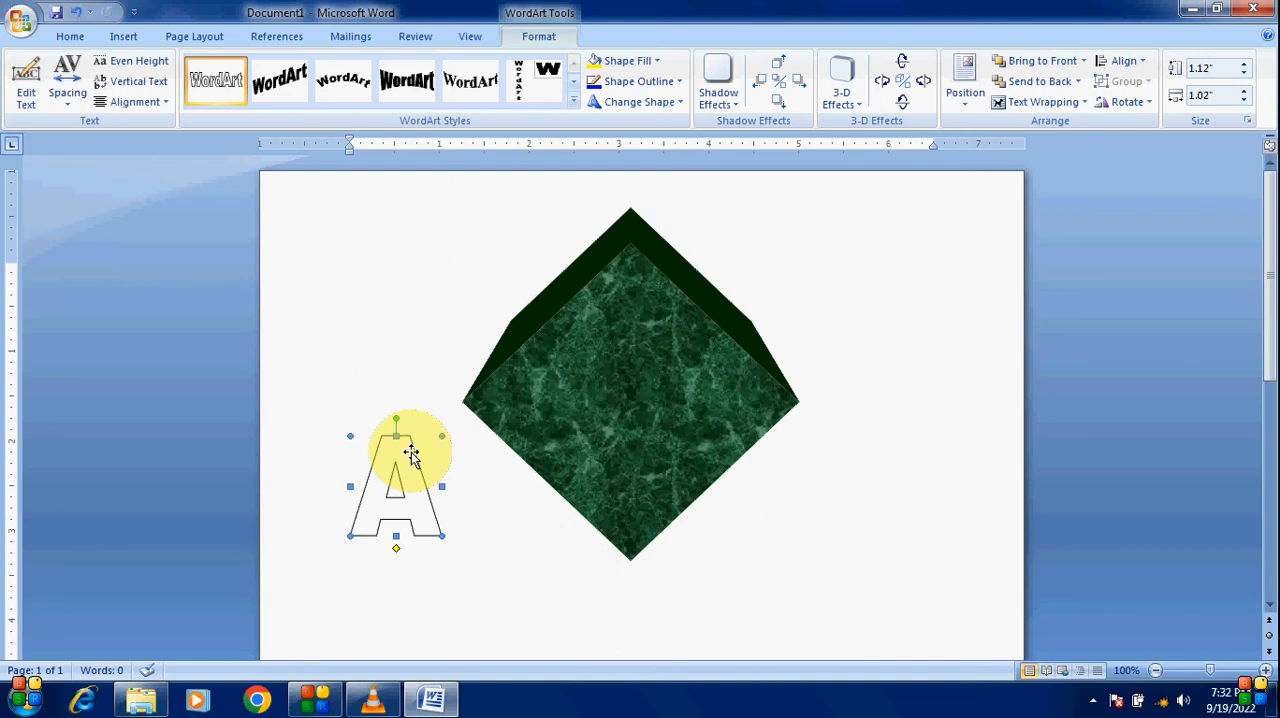
Step: Apply the silver WordArt style from the gallery's bottom row to the letter
click(575, 105)
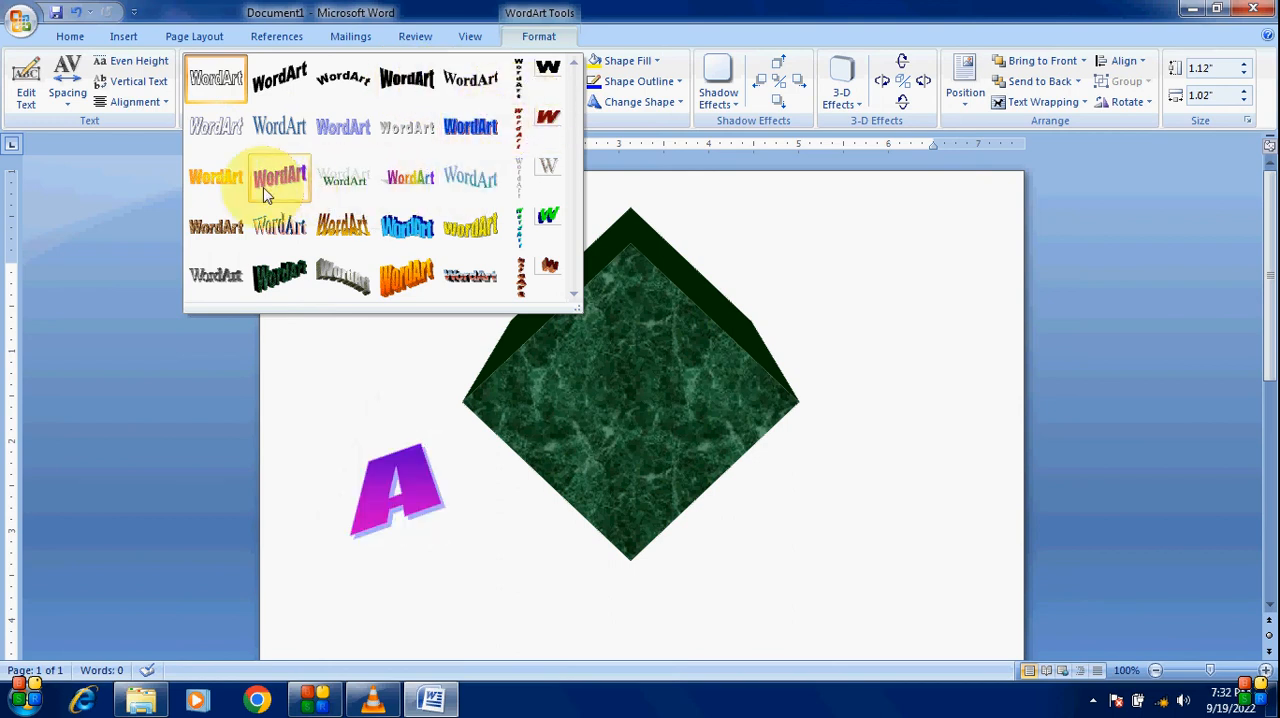
click(210, 277)
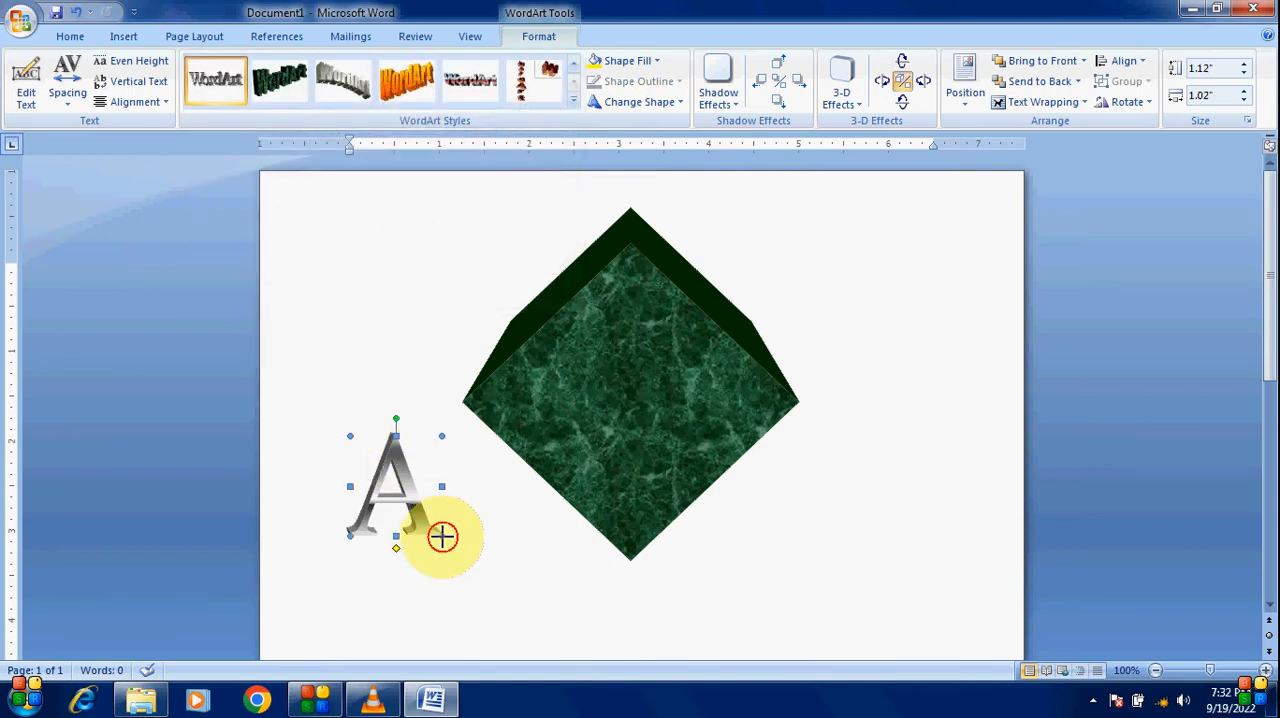
Step: Enlarge the WordArt letter to about 1.69" by 1.49" and apply a Perspective 3-D effect to it
drag(442, 536, 484, 587)
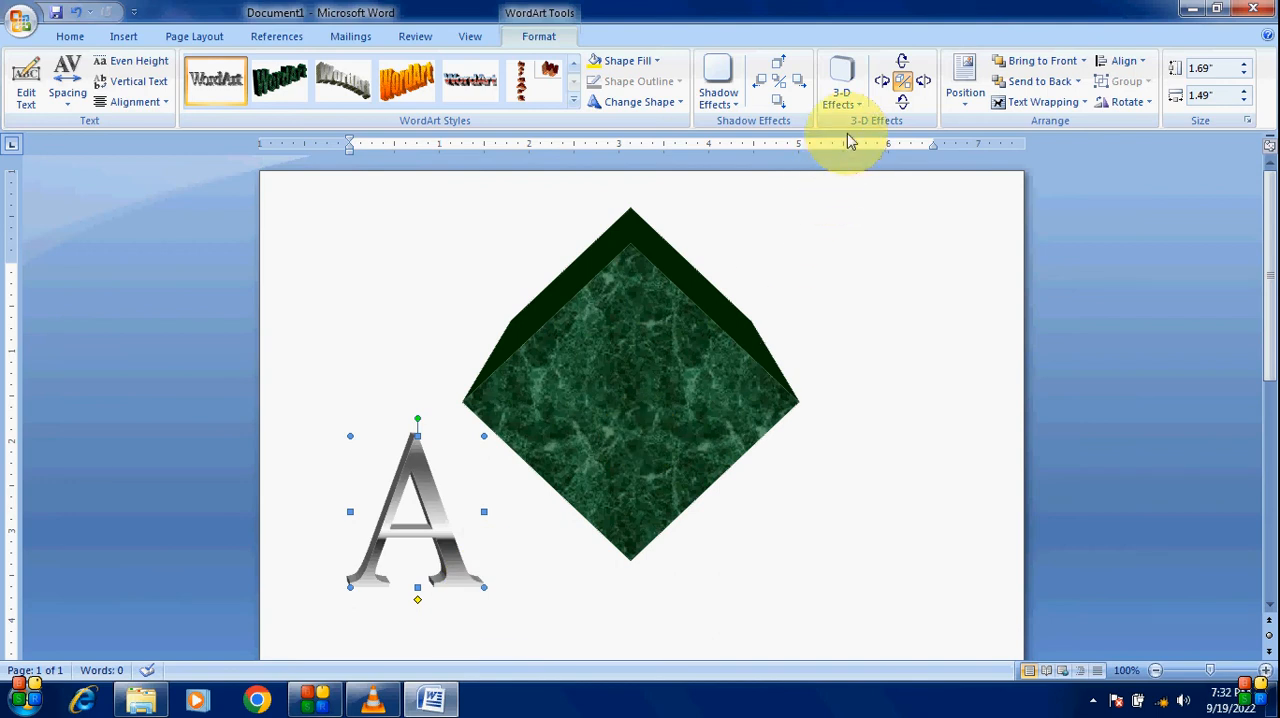
click(861, 106)
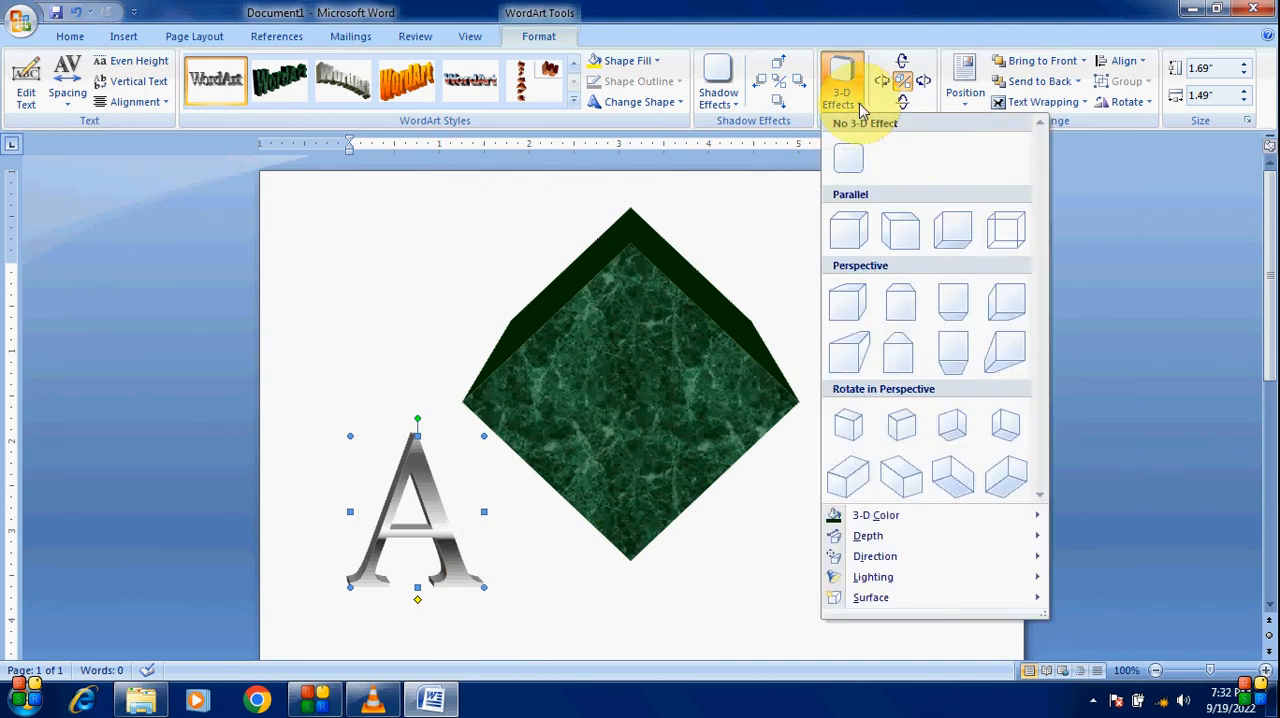
click(912, 303)
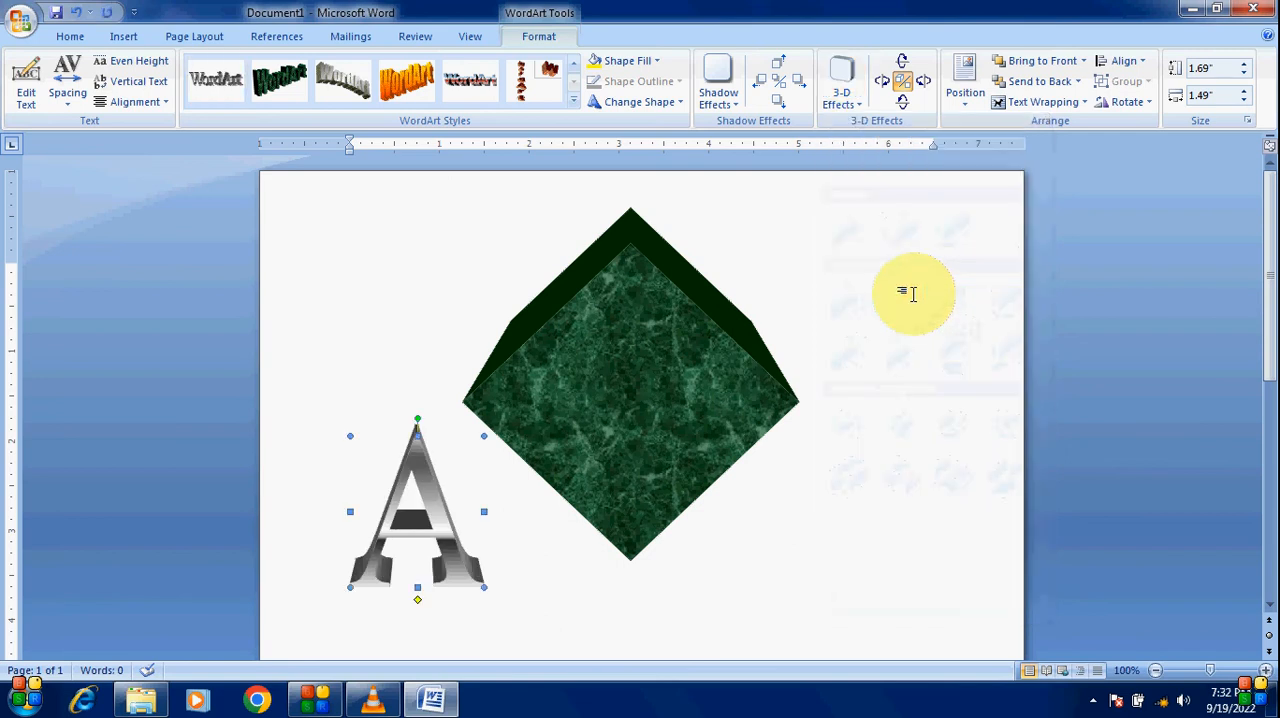
Step: Set the letter's 3-D depth to 144 pt
click(858, 113)
mouse_move(897, 540)
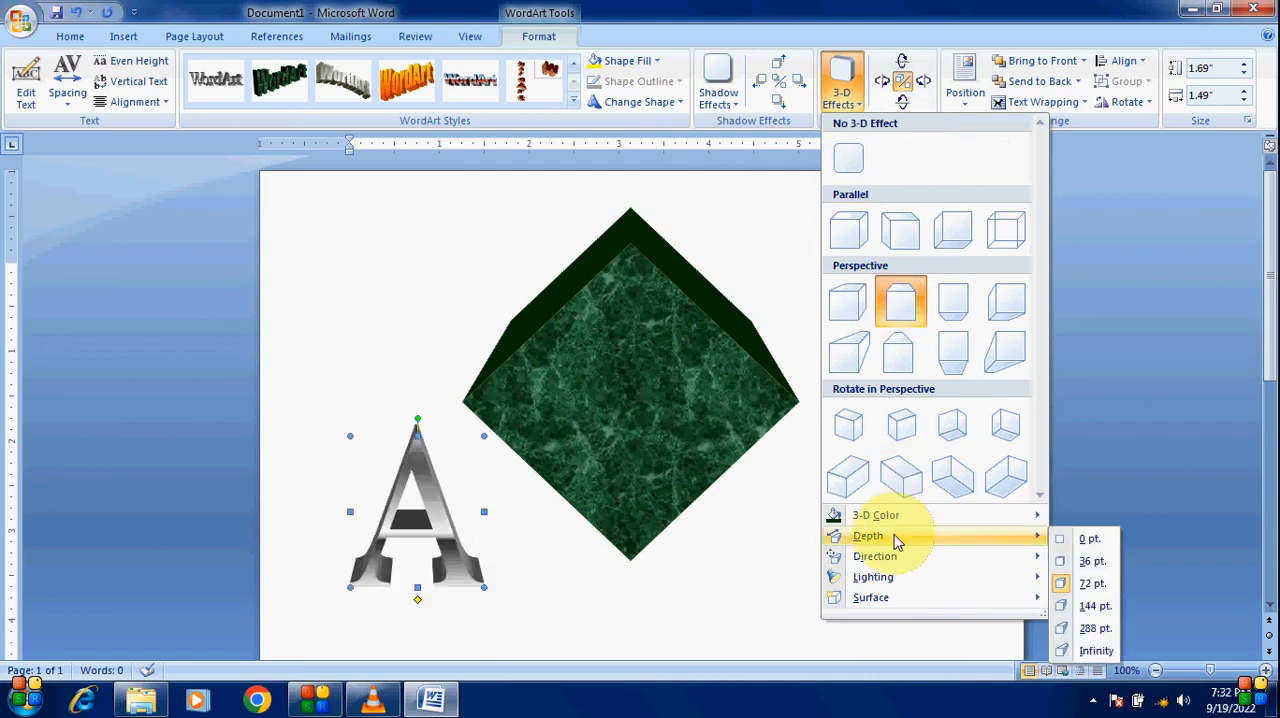
click(1092, 607)
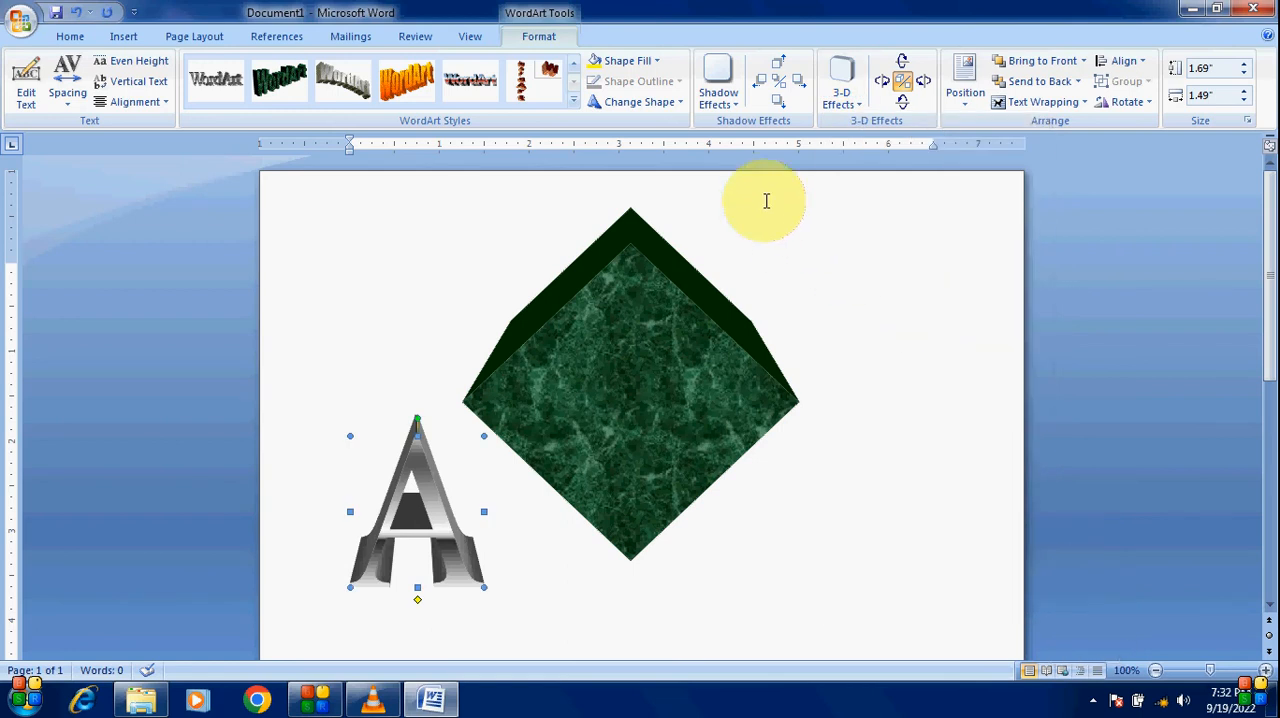
Step: Set the letter's 3-D color to red from the standard colors
click(856, 110)
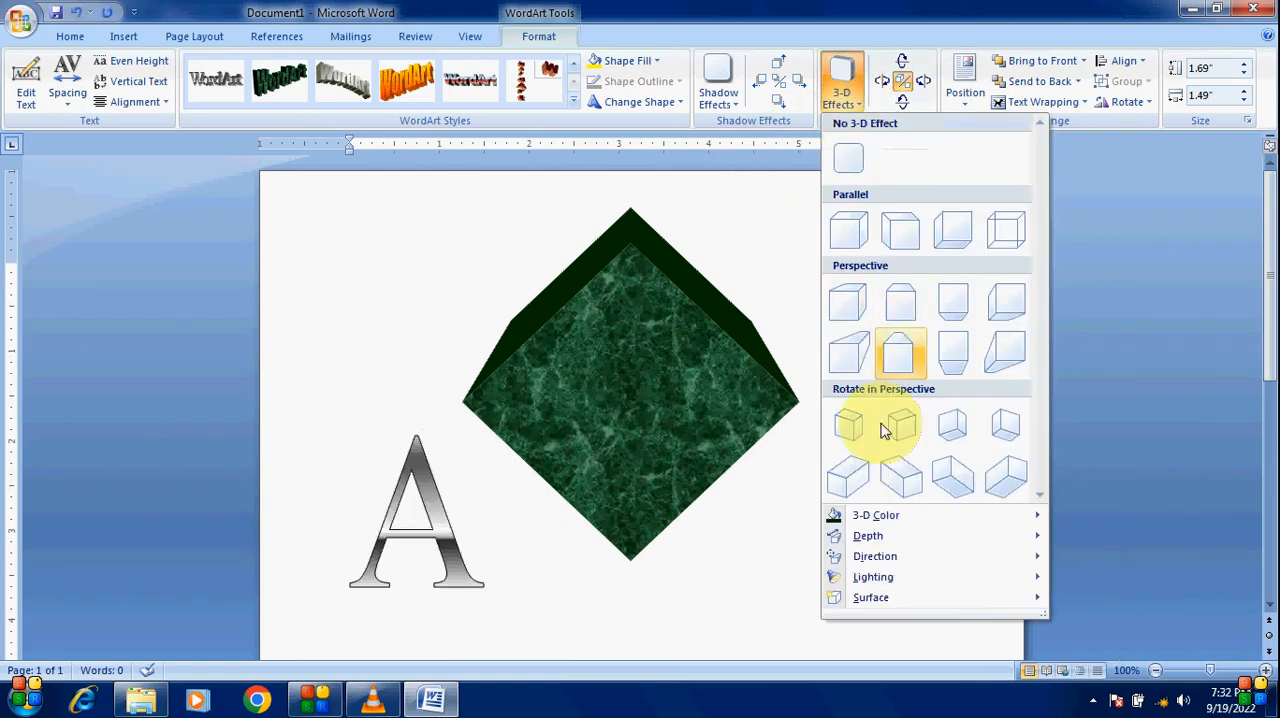
mouse_move(887, 515)
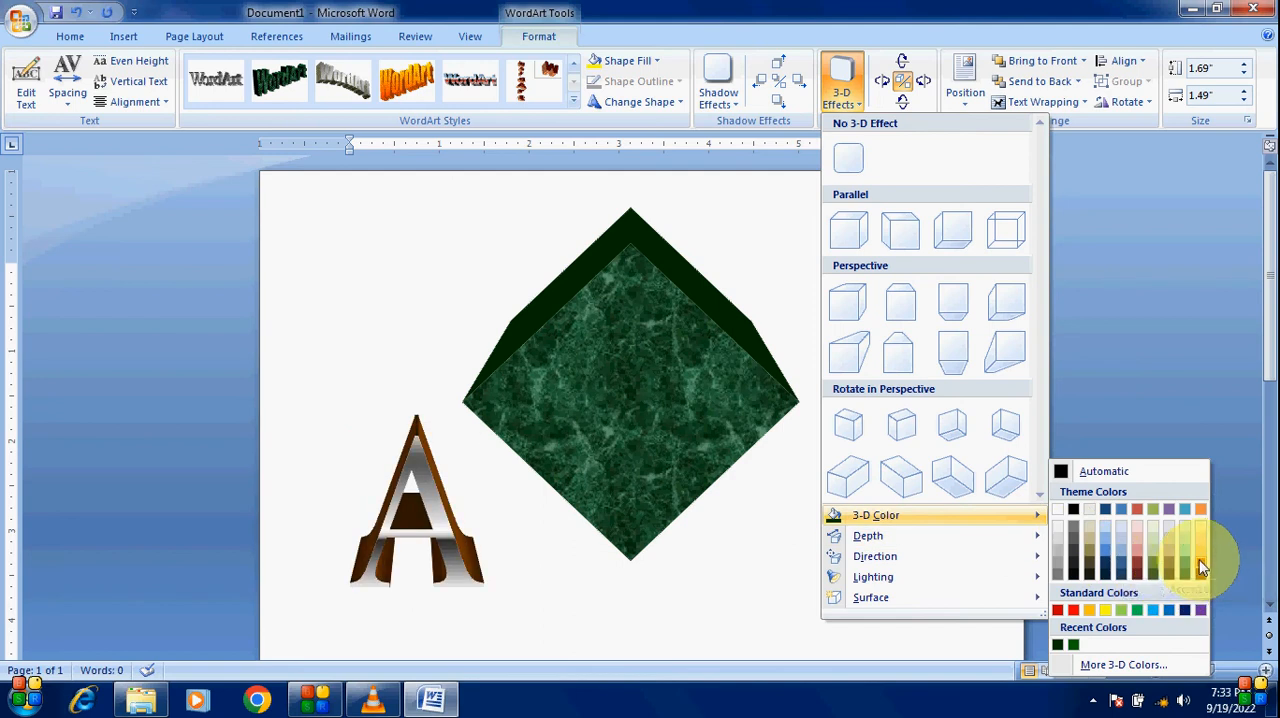
click(1073, 612)
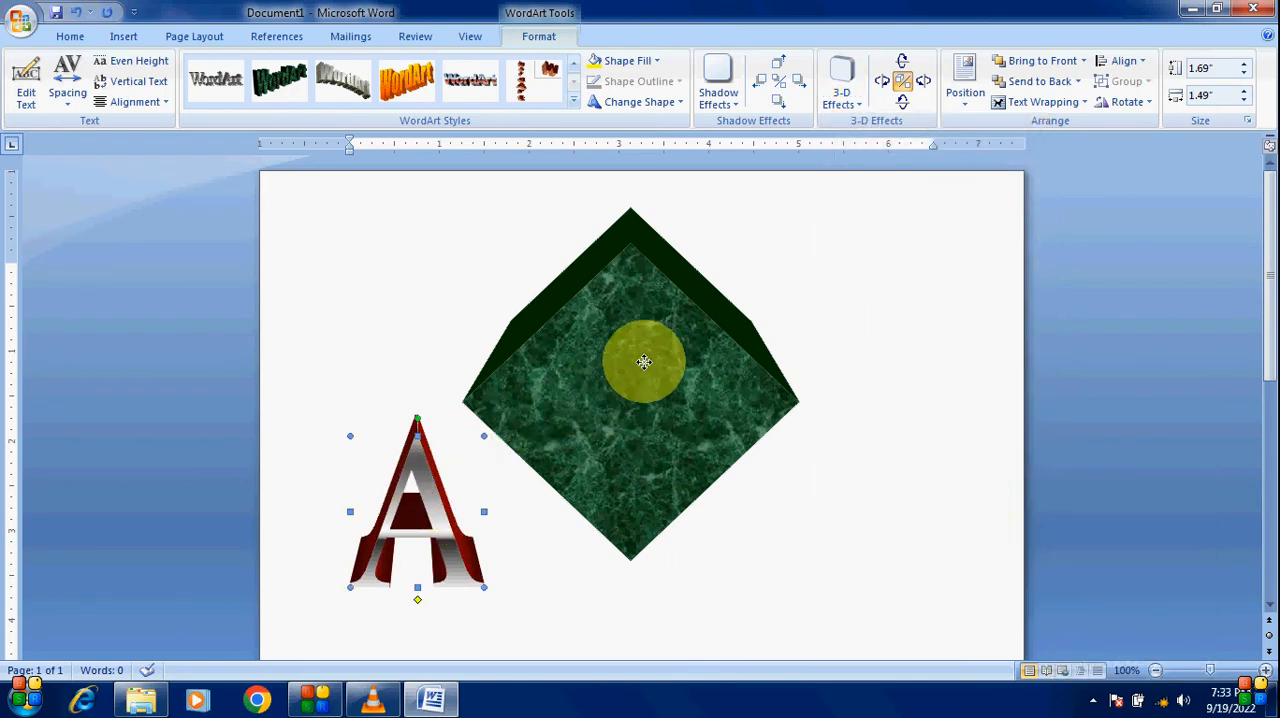
Step: Move the letter onto the diamond and set its text wrapping to In Front of Text
click(648, 356)
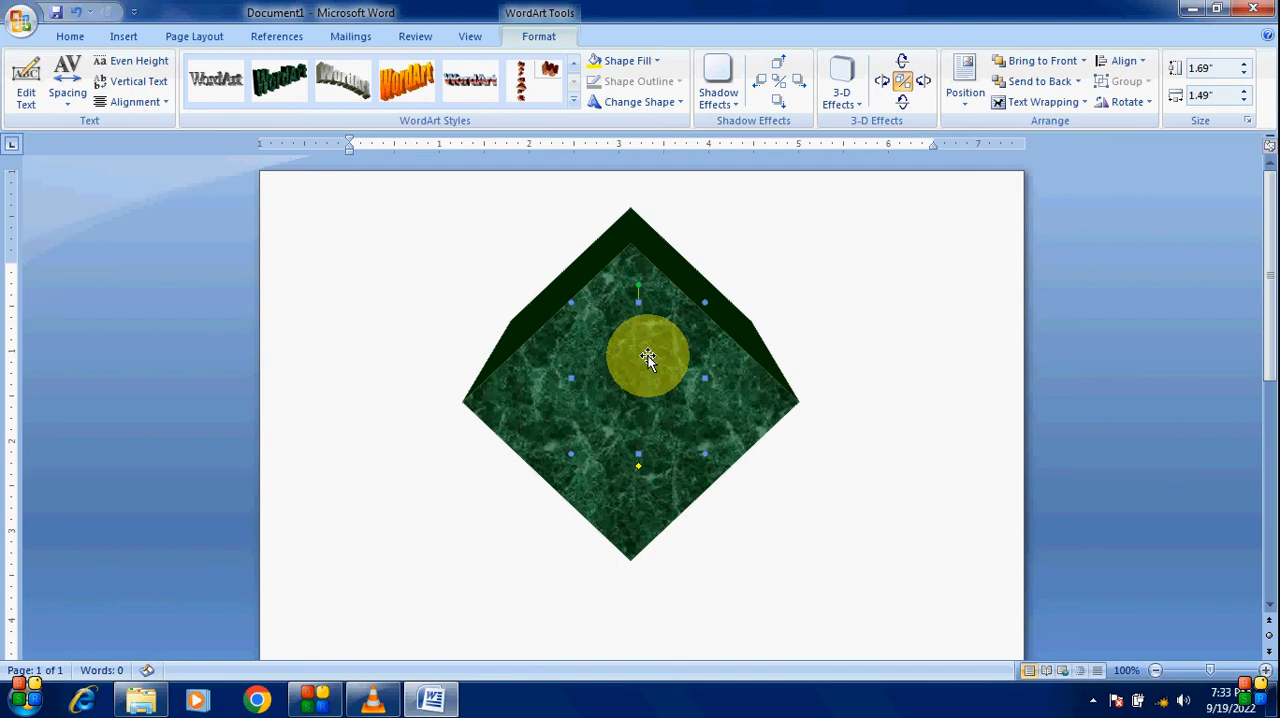
click(1040, 102)
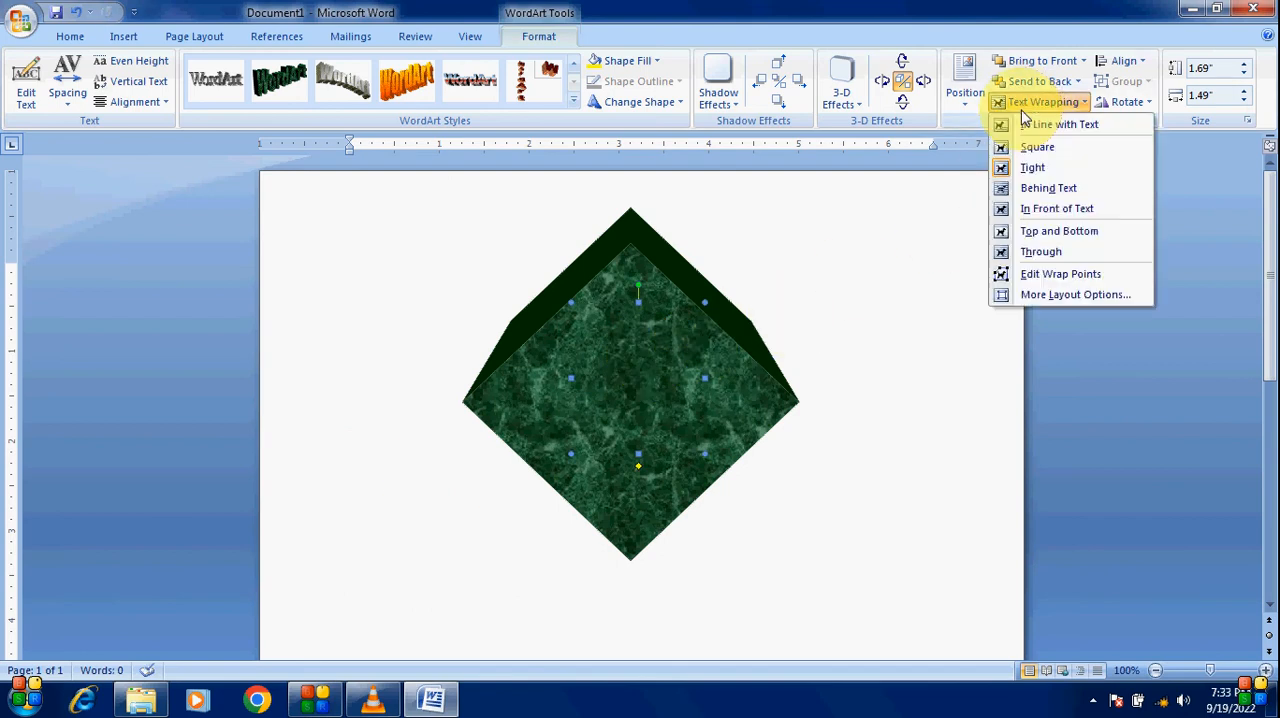
click(1052, 212)
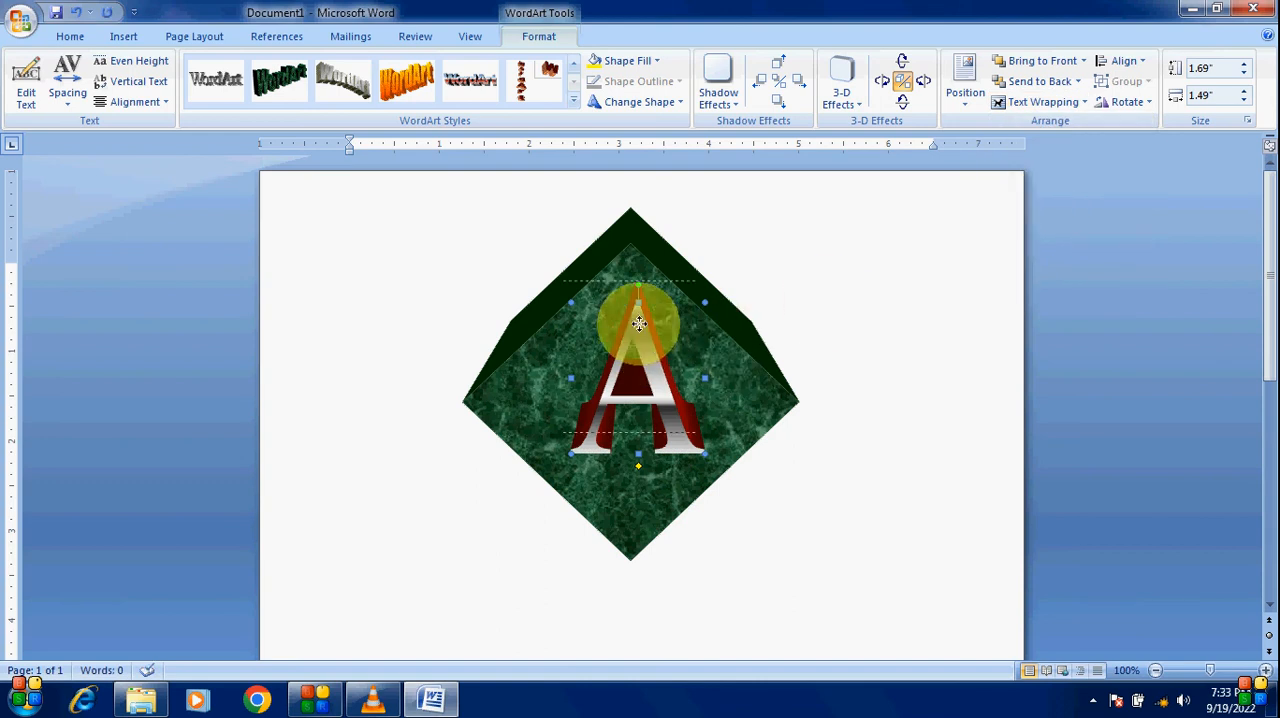
key(ctrl+z)
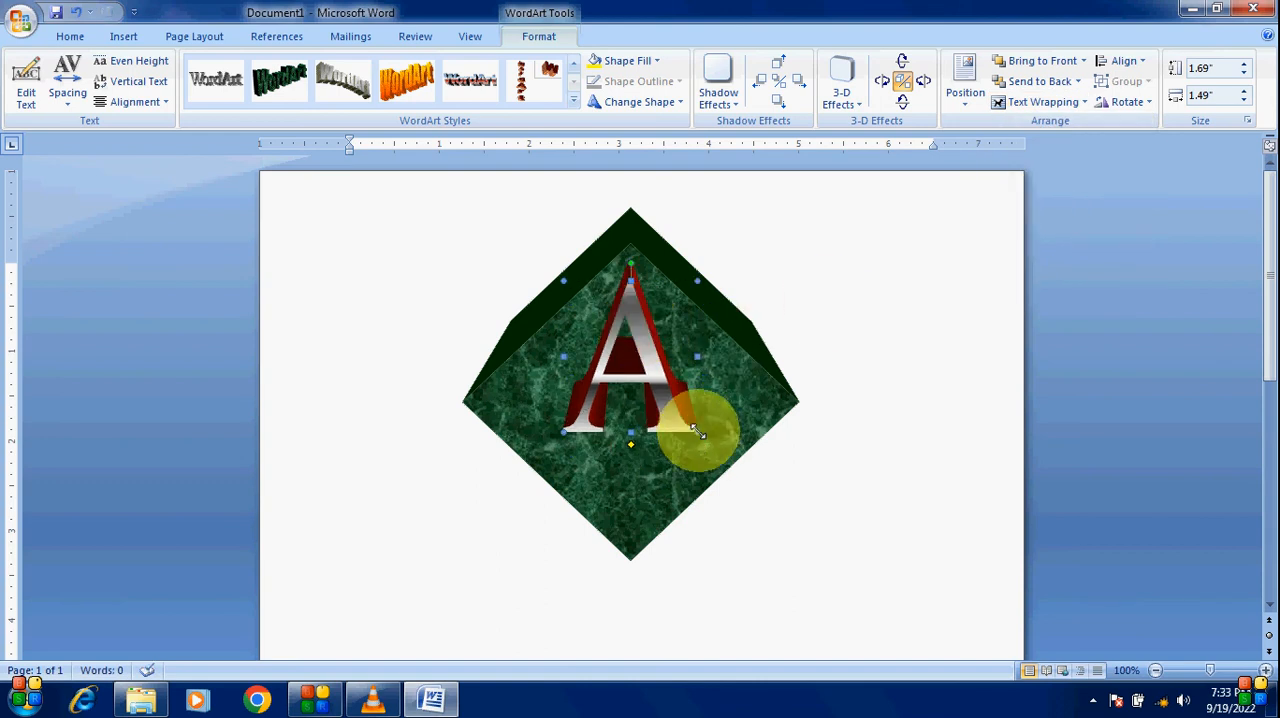
Step: Enlarge the letter to about 1.82" by 1.69" and center it within the diamond
drag(698, 430, 716, 443)
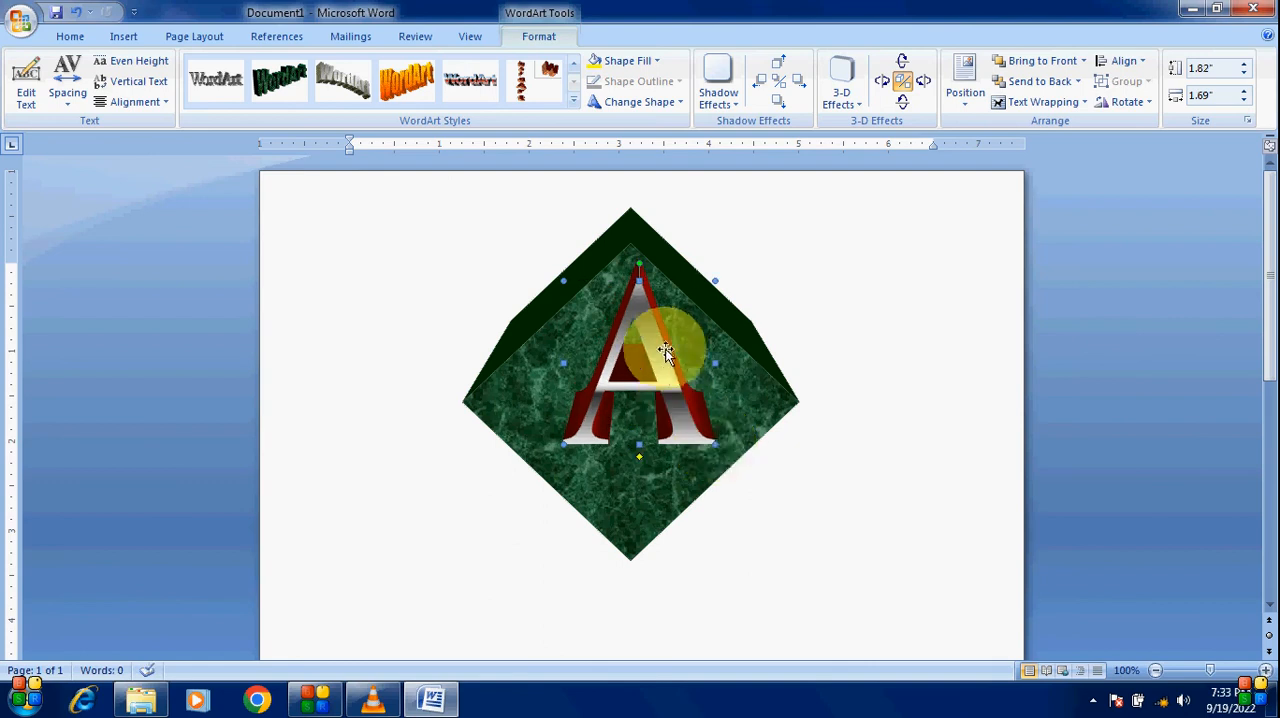
drag(654, 339, 643, 334)
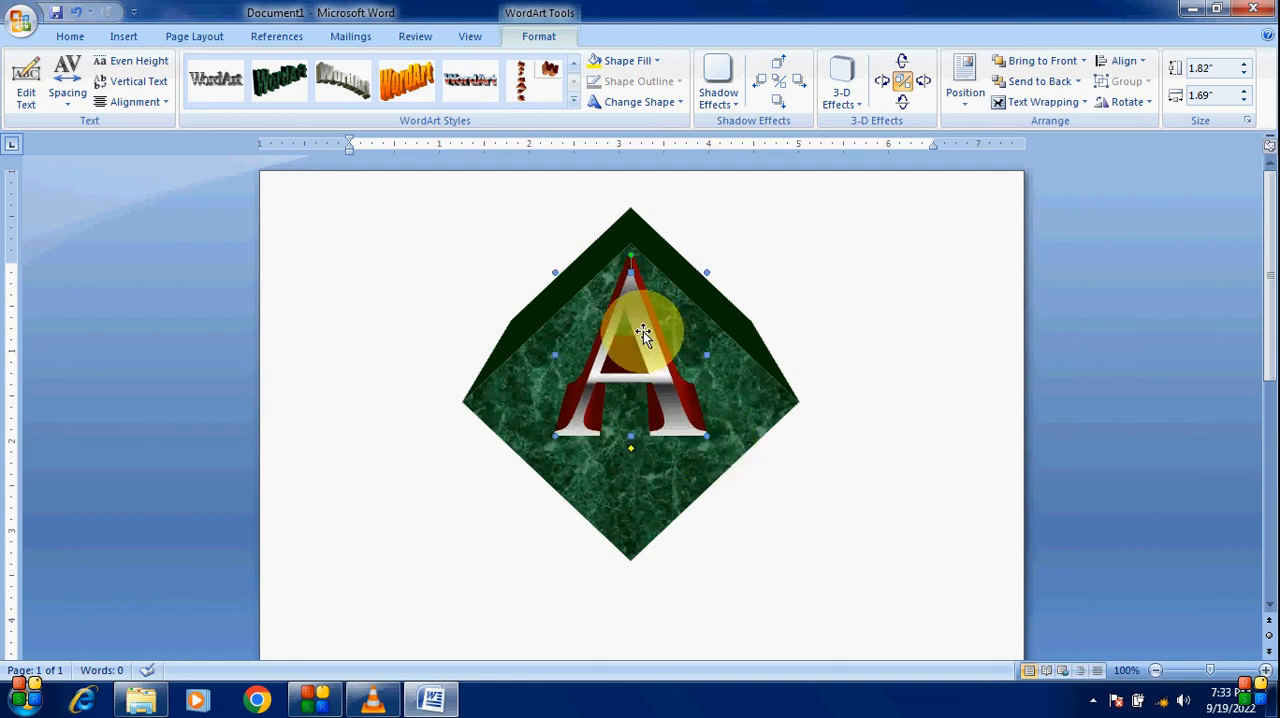
click(745, 233)
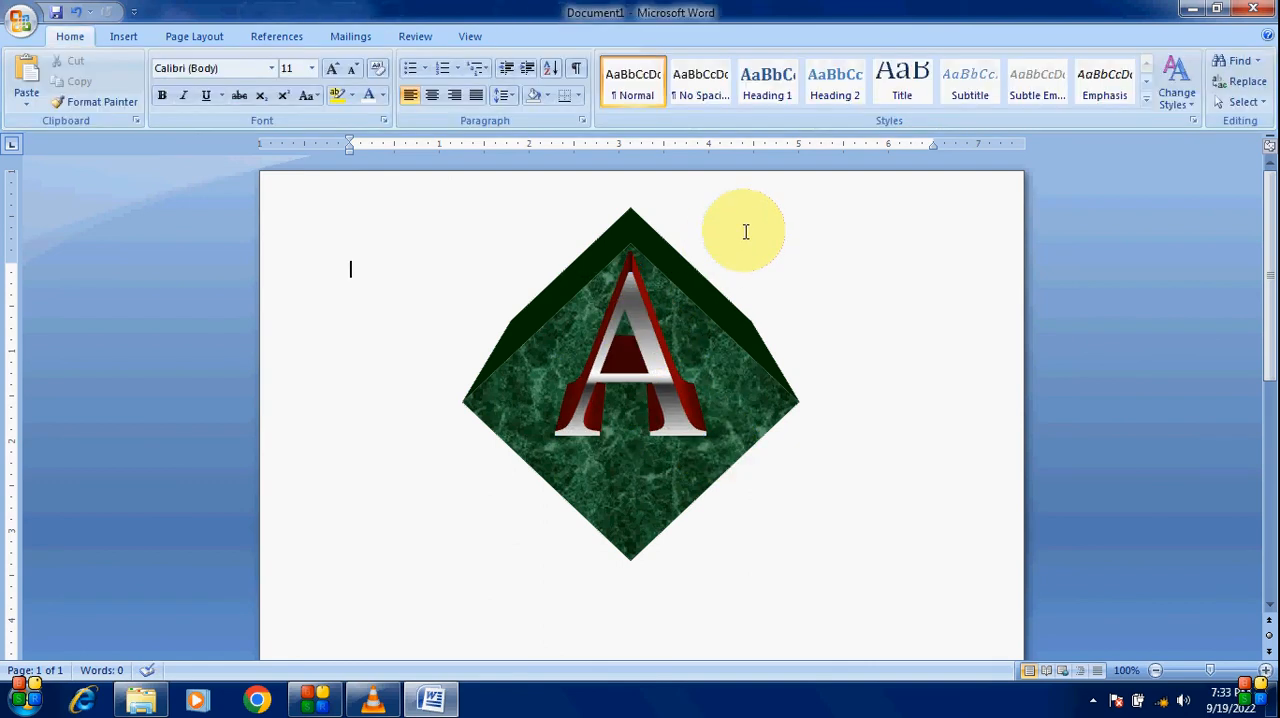
click(639, 314)
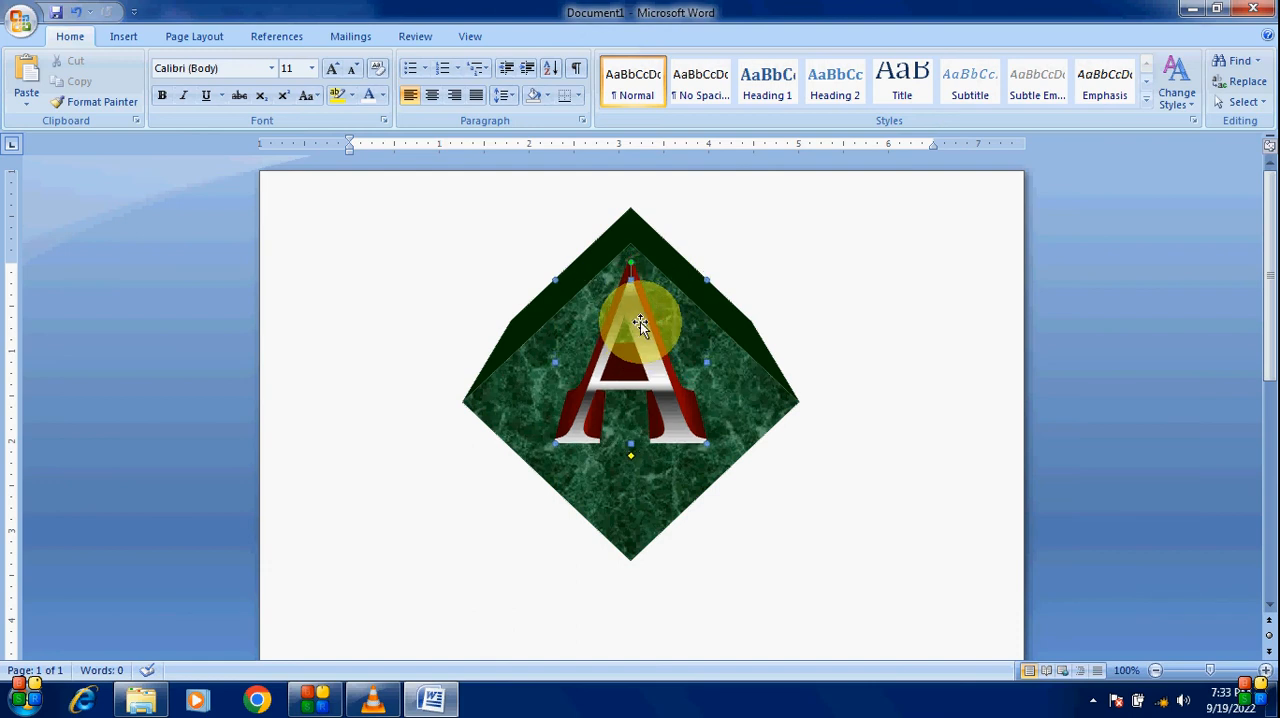
click(780, 266)
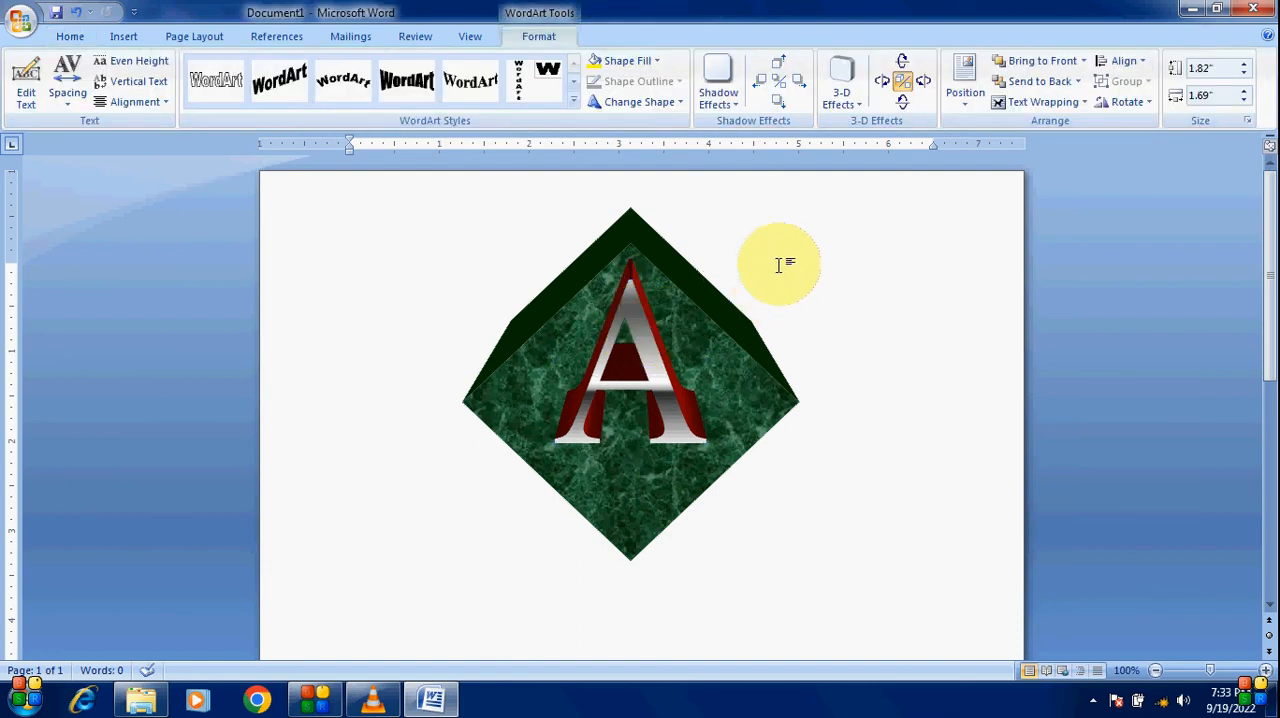
Step: Insert a ribbon banner shape about 6.4" wide by 1.3" high below the diamond
click(122, 36)
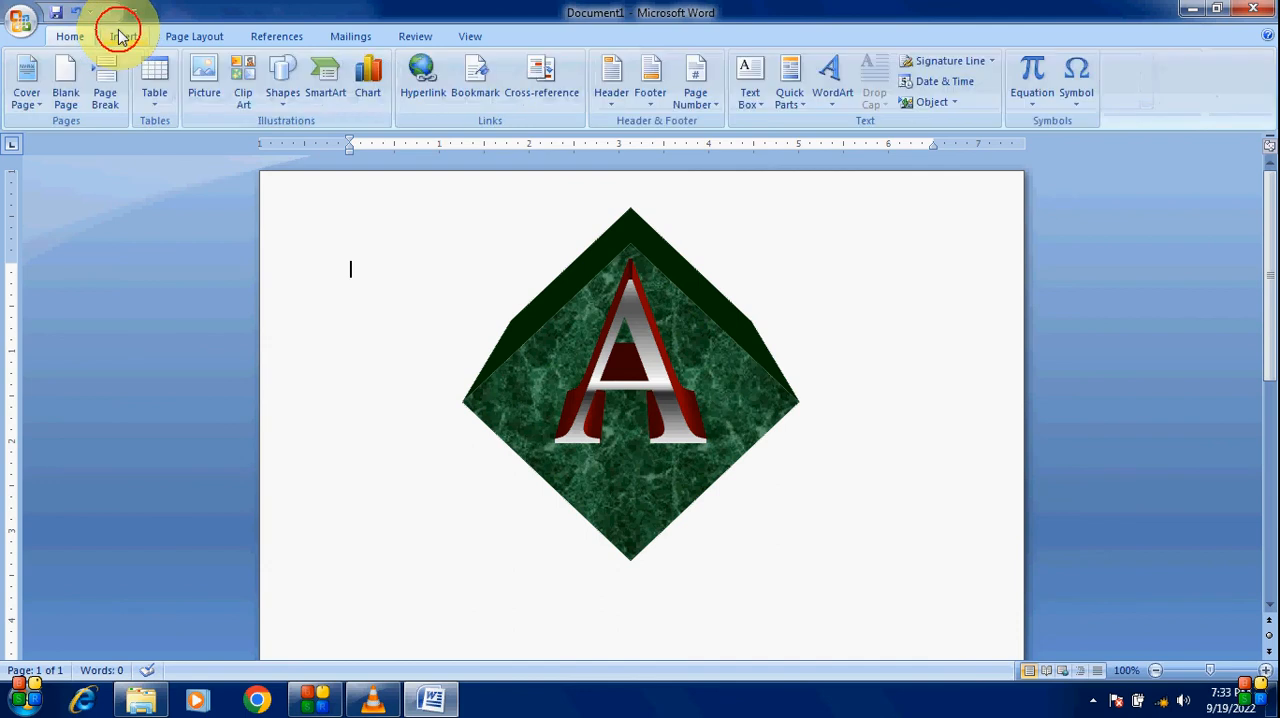
click(286, 100)
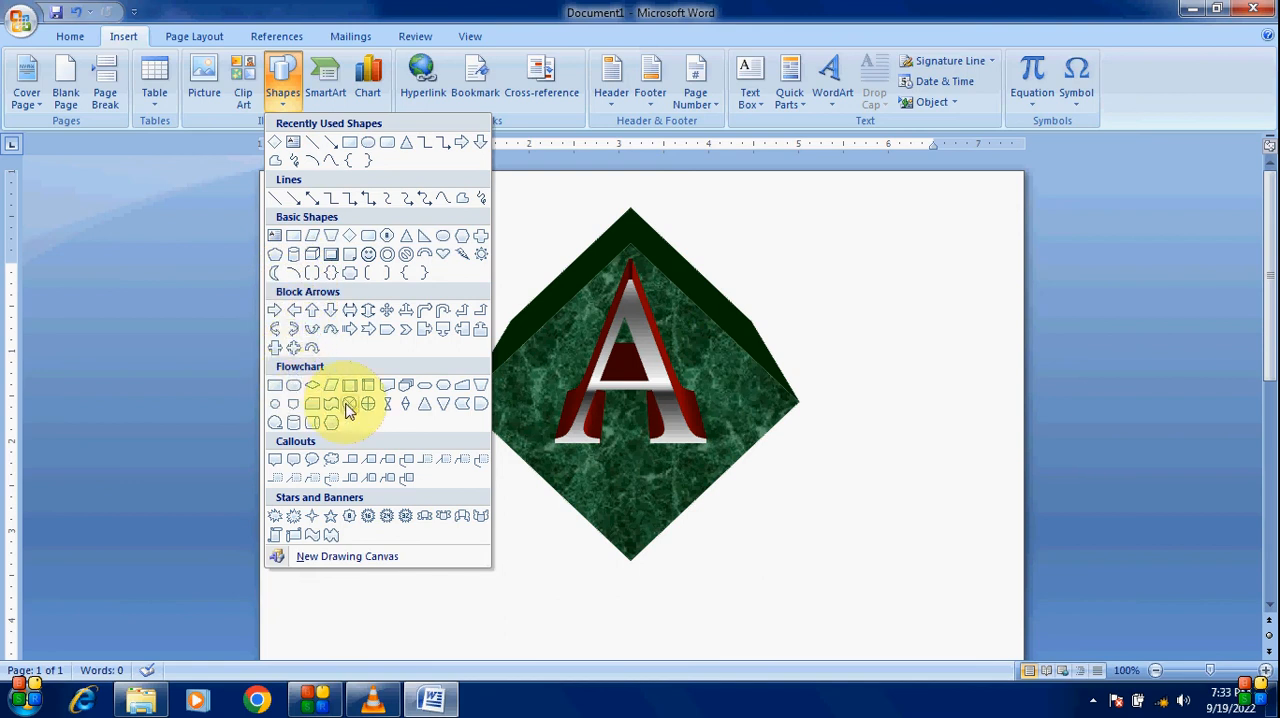
click(481, 518)
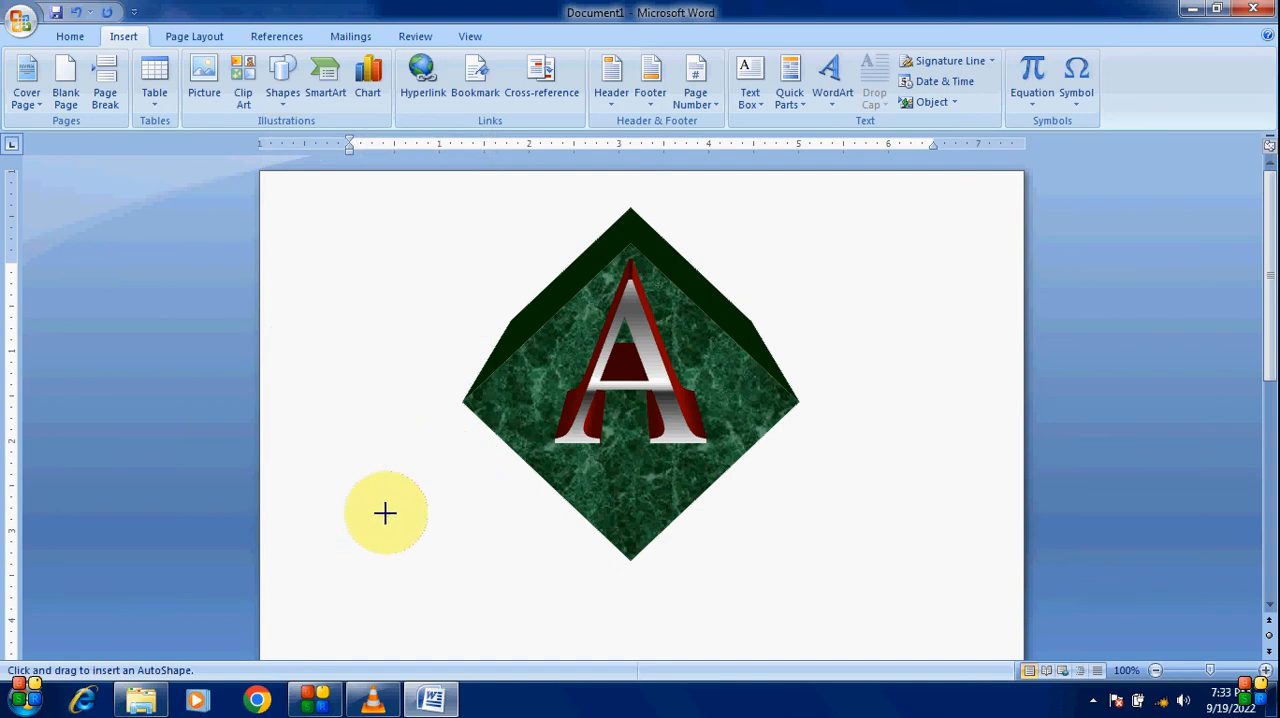
mouse_move(853, 598)
mouse_down()
mouse_move(926, 606)
mouse_move(958, 630)
mouse_up()
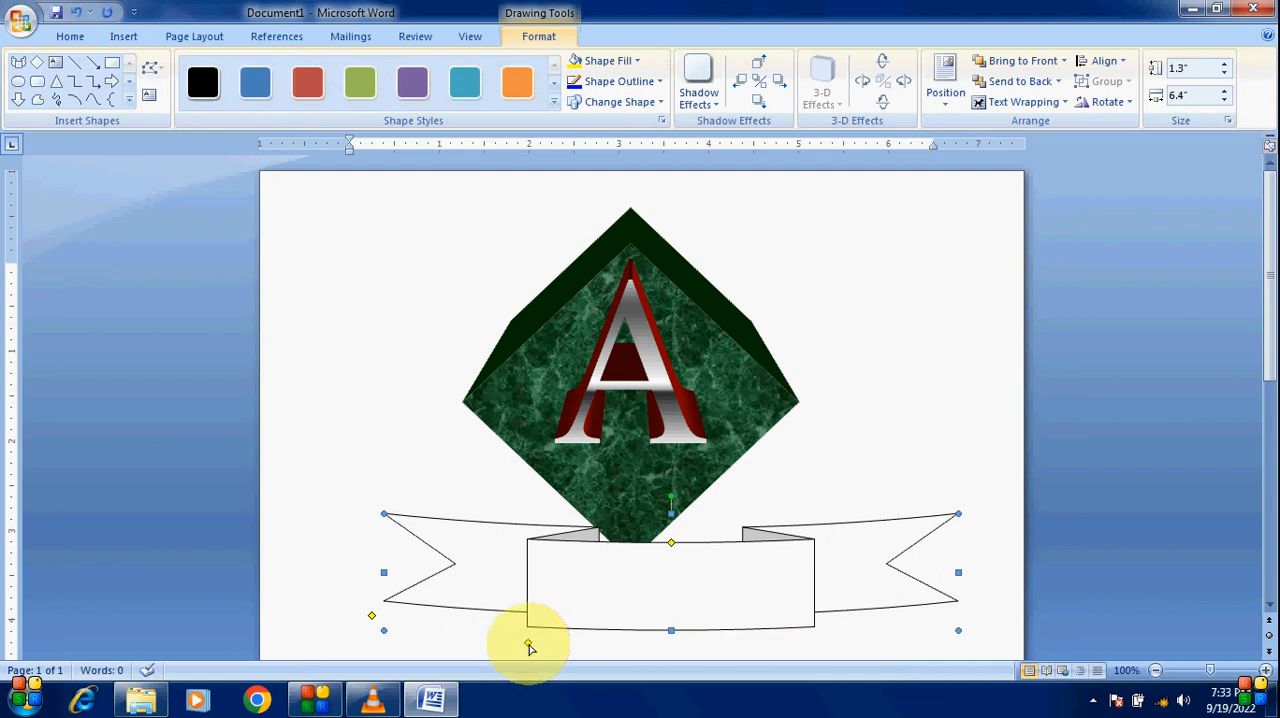
Step: Reshape the ribbon's center panel and tails with its adjustment handles and shift it up toward the diamond
drag(528, 643, 476, 634)
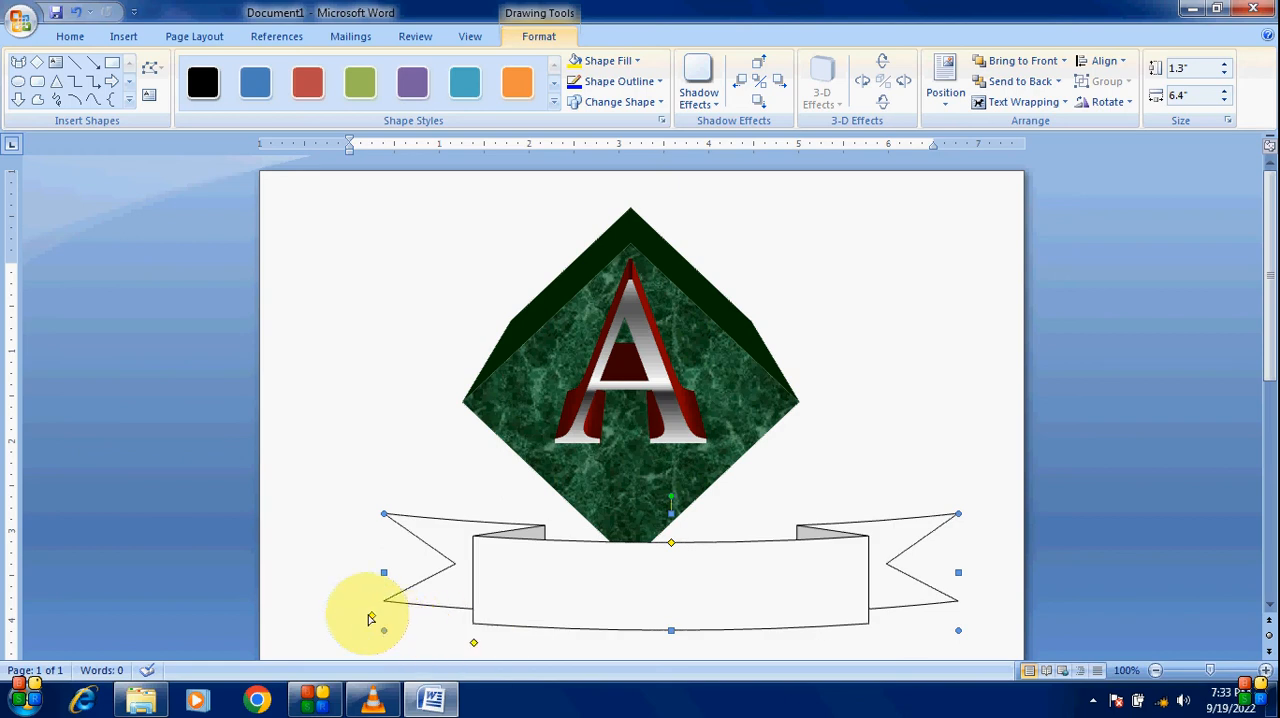
drag(372, 621, 366, 524)
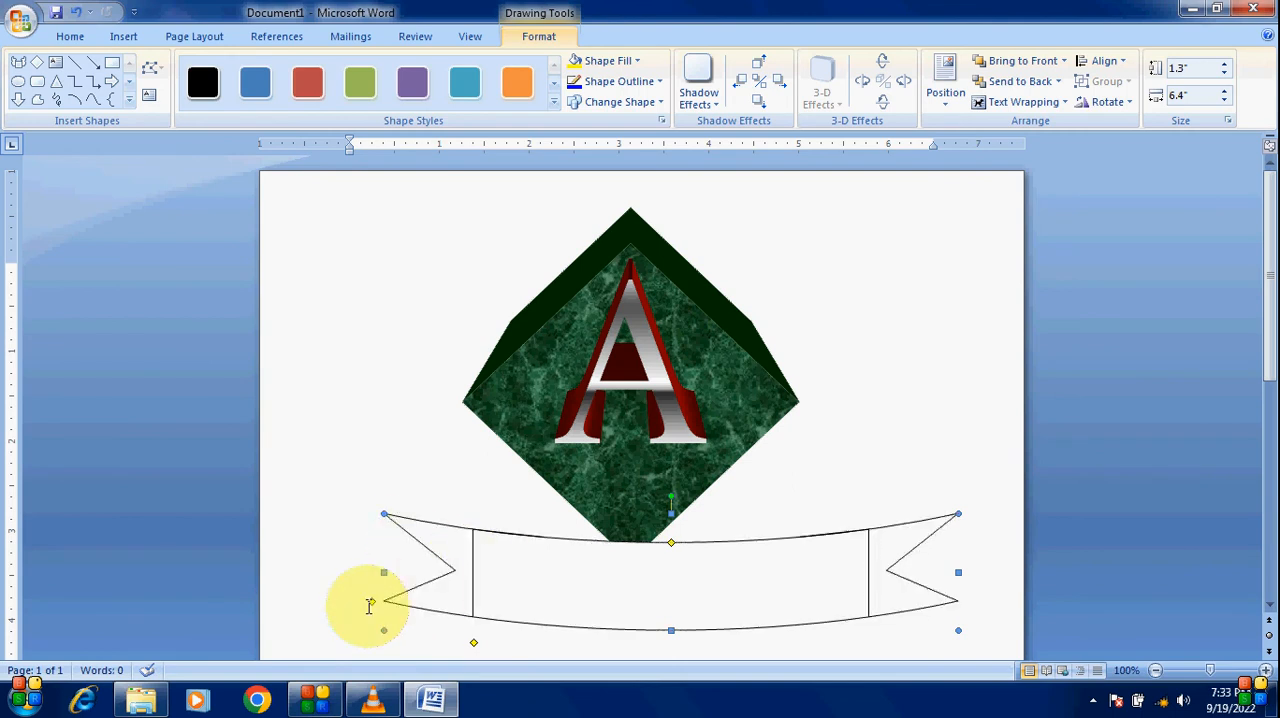
drag(372, 606, 357, 577)
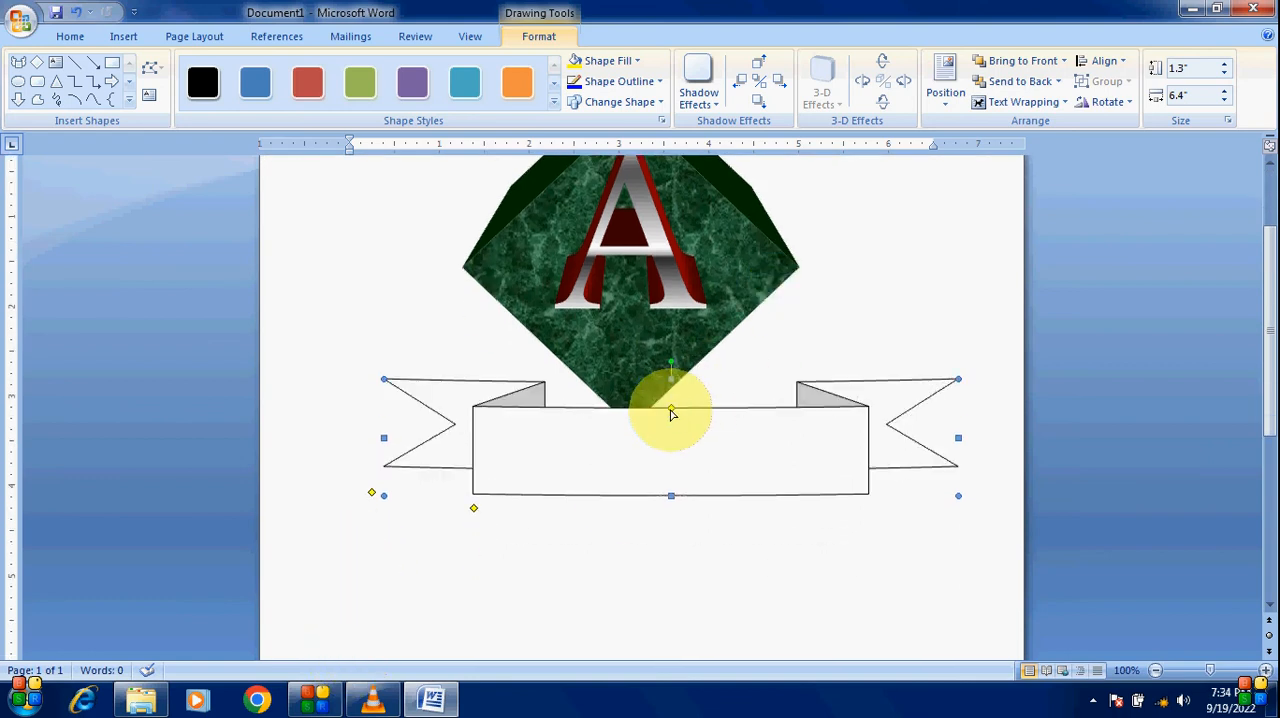
drag(671, 412, 673, 424)
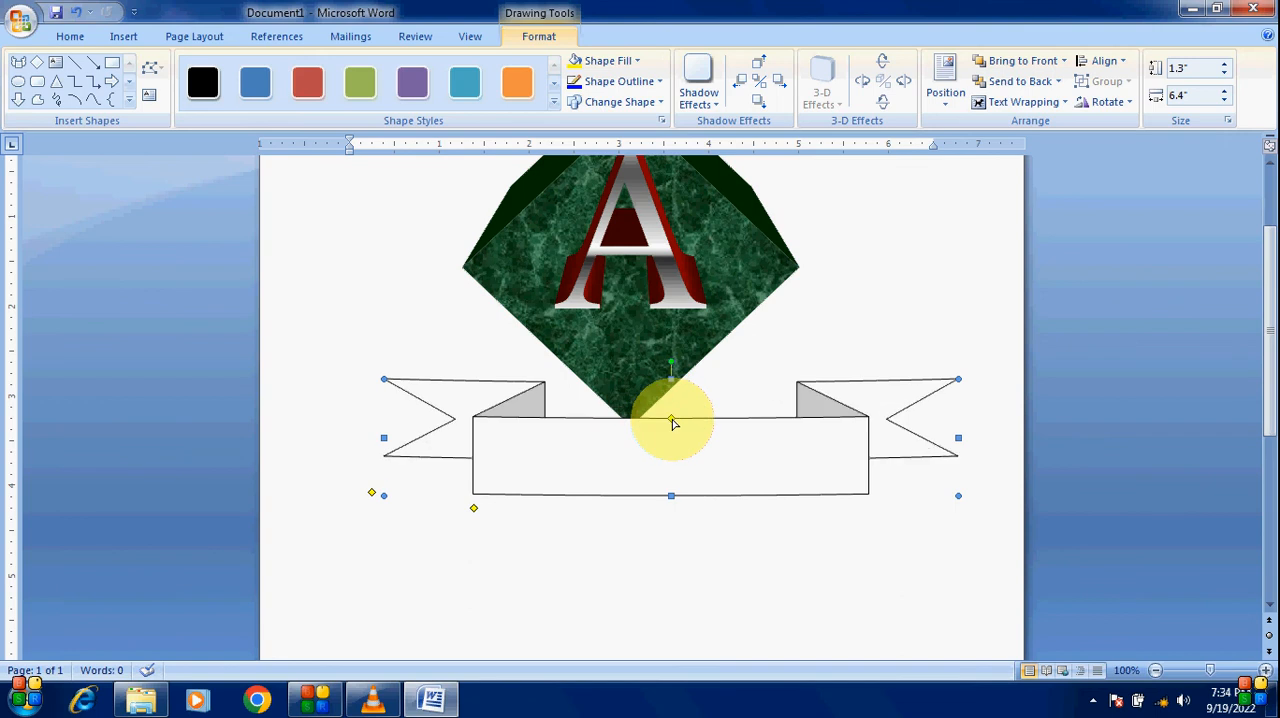
drag(760, 457, 724, 449)
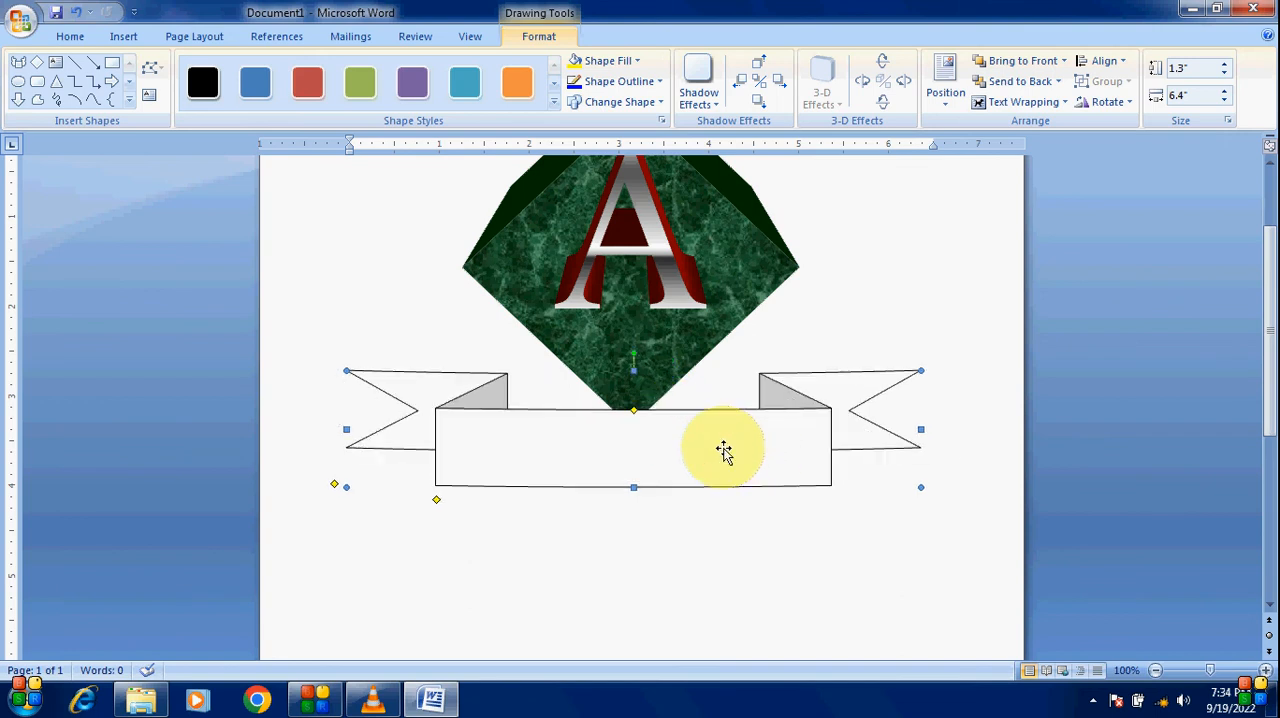
Step: Apply the black shape style to the ribbon and fill it with red
click(207, 86)
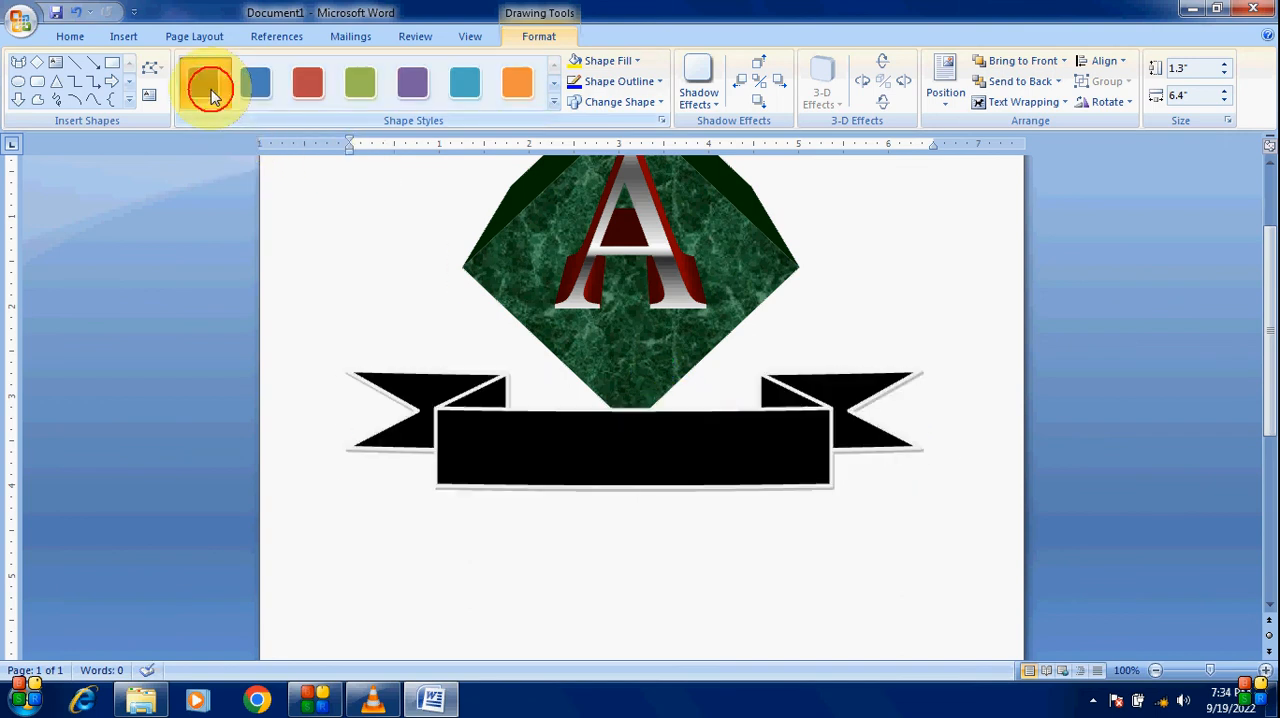
click(638, 63)
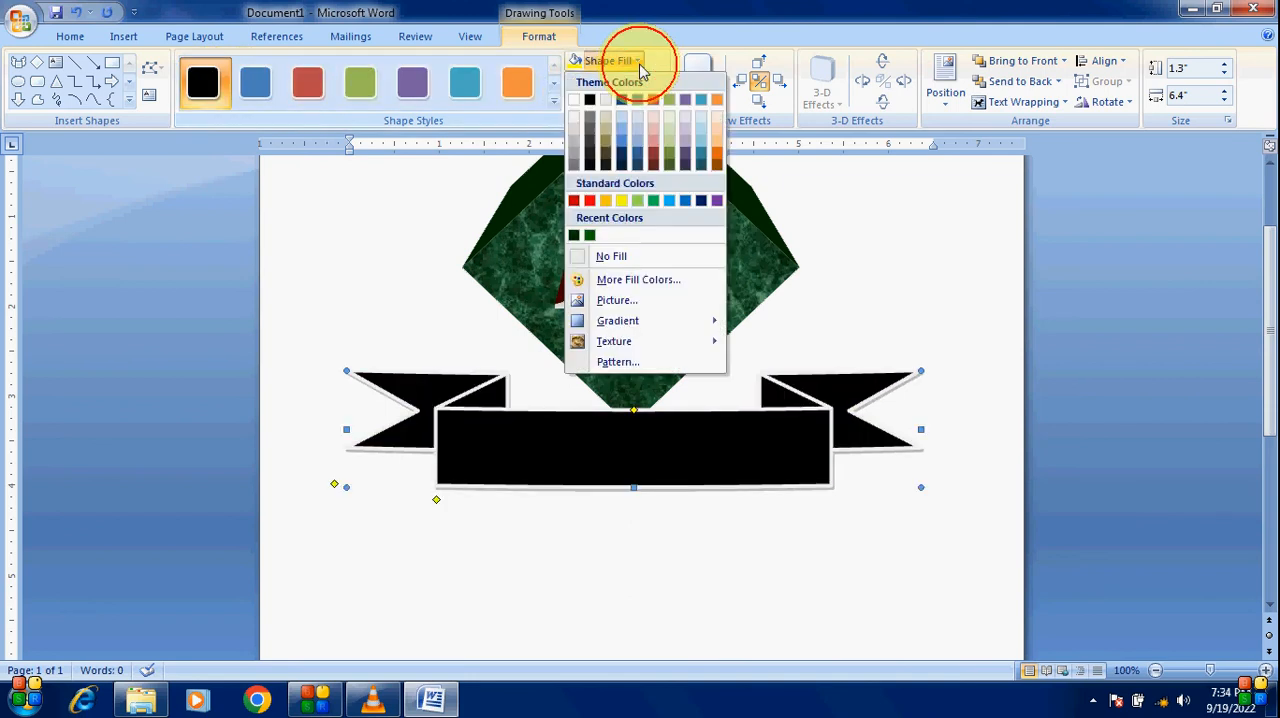
click(590, 201)
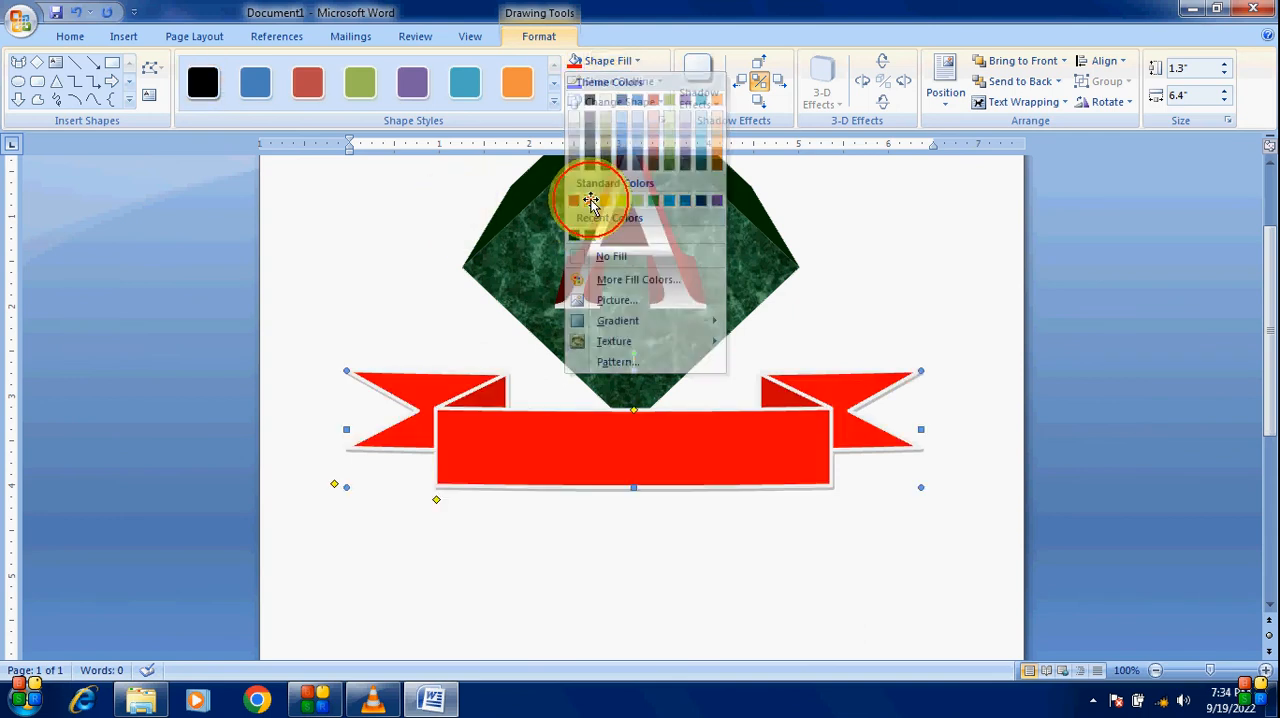
Step: Fill the ribbon with a dark-variation gradient
click(595, 447)
drag(599, 455, 599, 458)
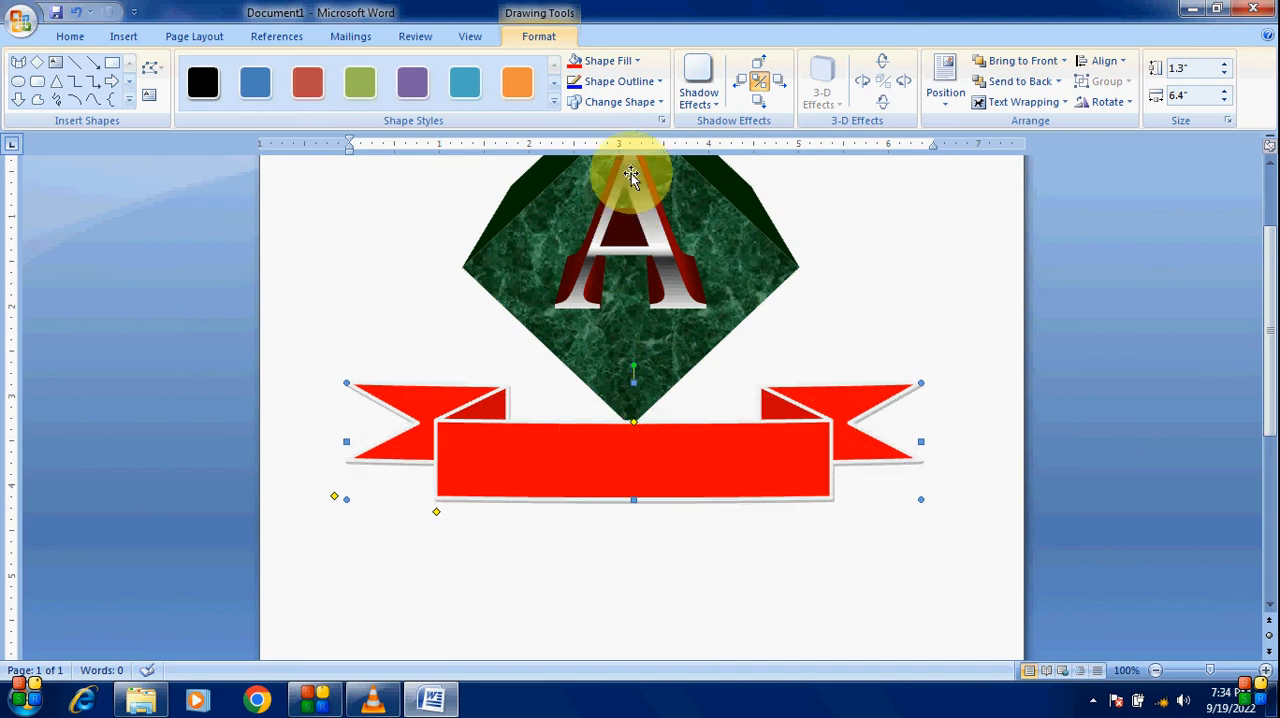
click(637, 64)
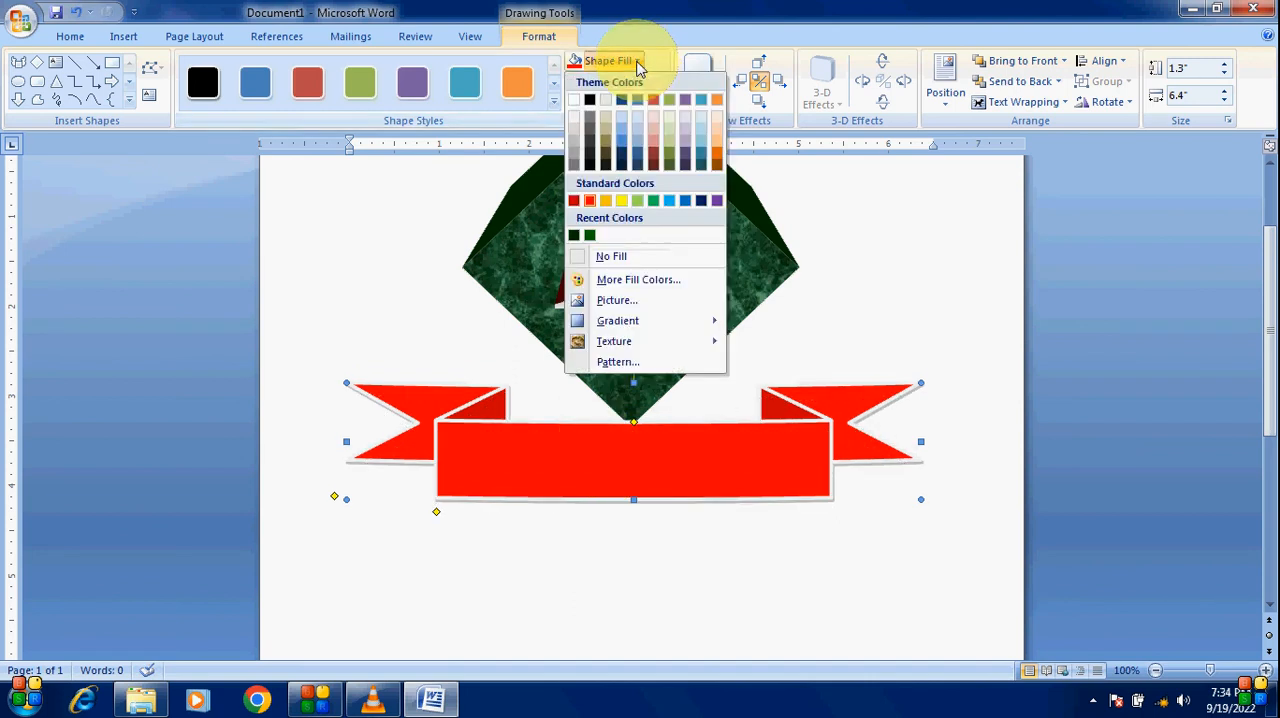
mouse_move(620, 322)
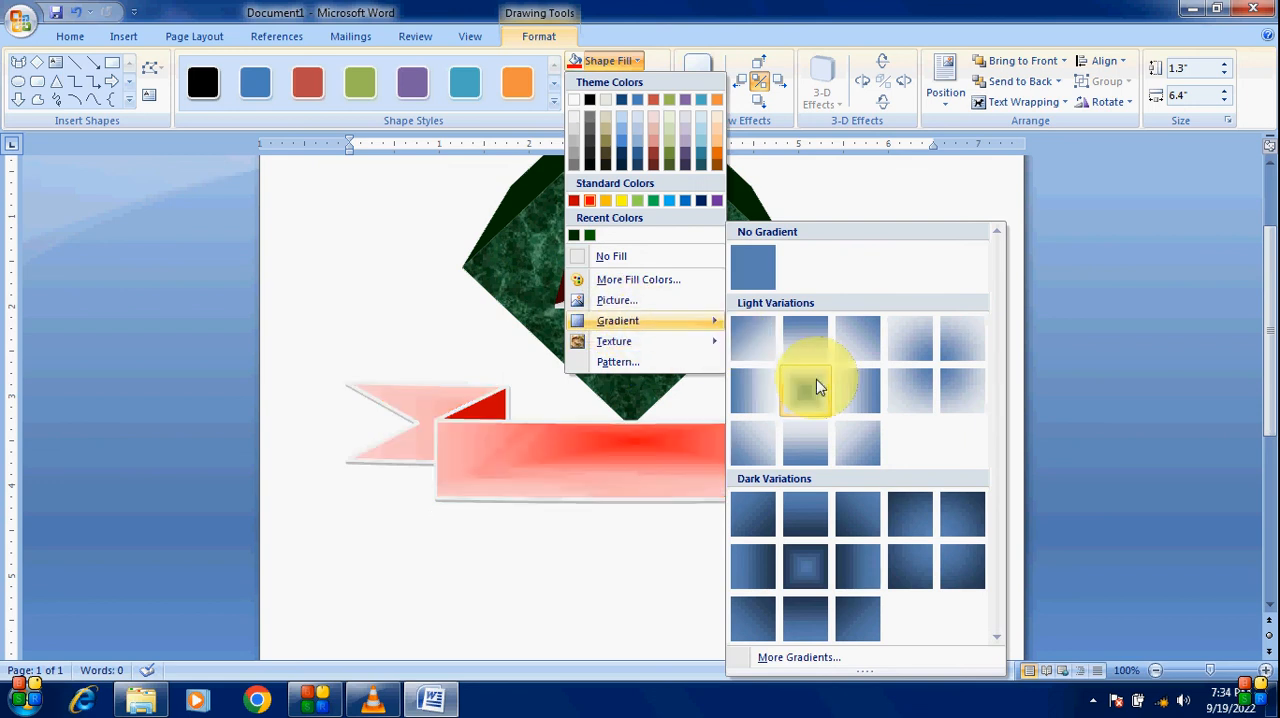
click(805, 516)
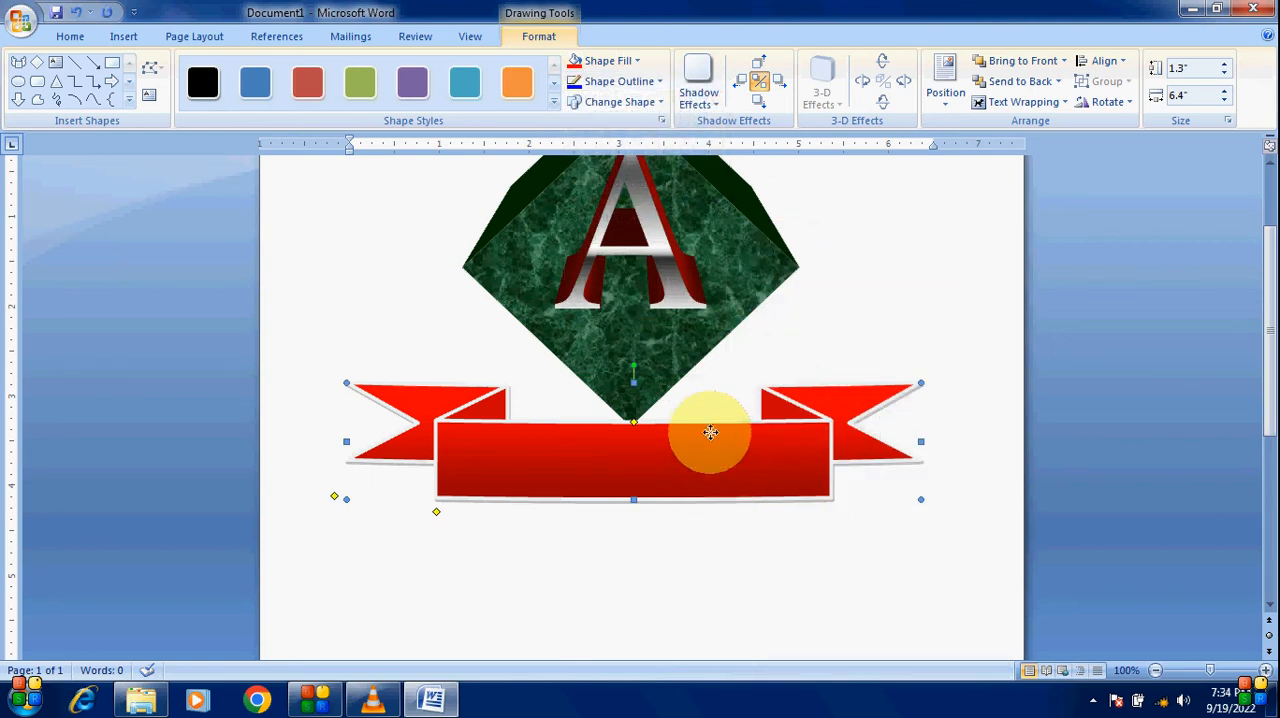
Step: Move the ribbon up so it overlaps the diamond's lower part
drag(710, 432, 709, 405)
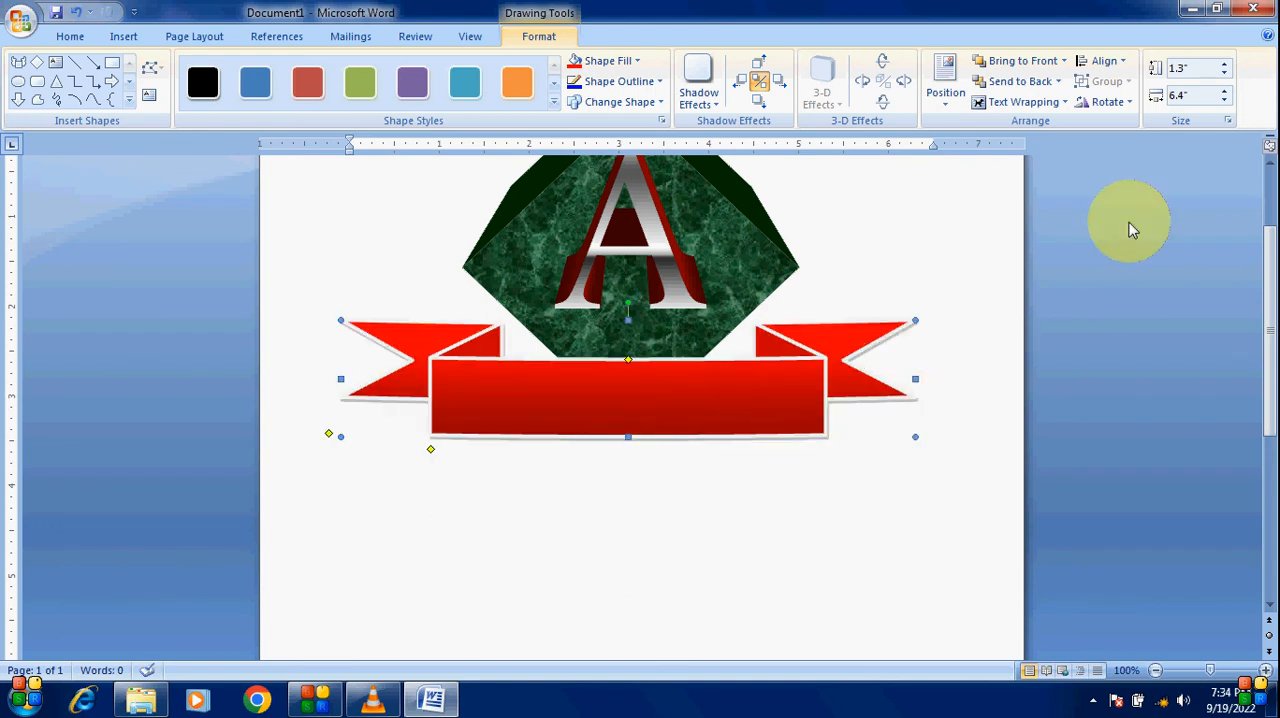
click(1270, 162)
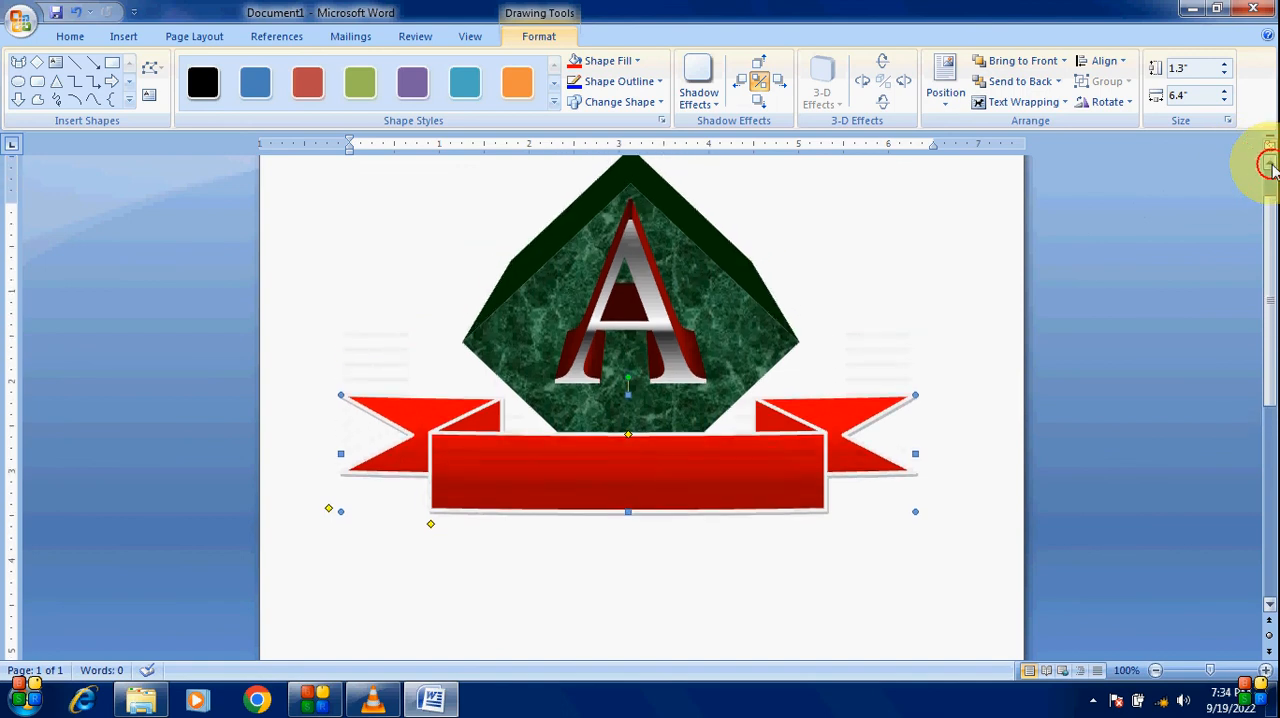
click(1270, 162)
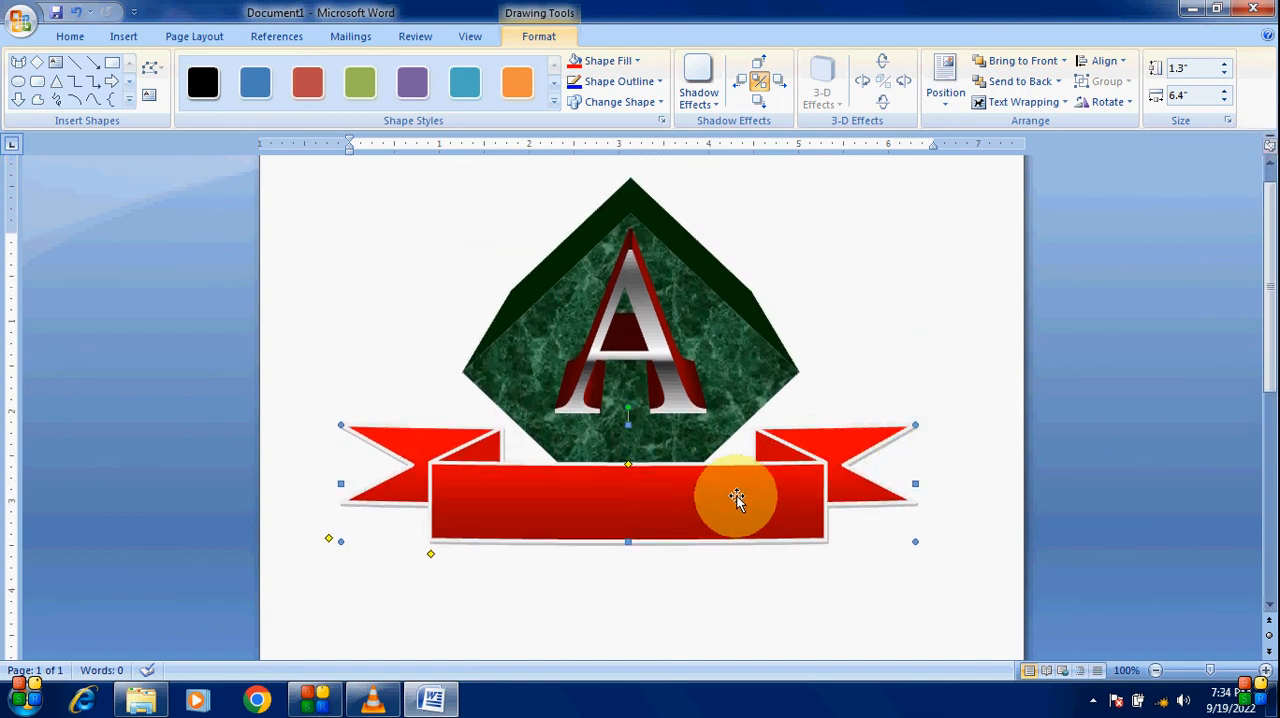
drag(707, 505, 706, 501)
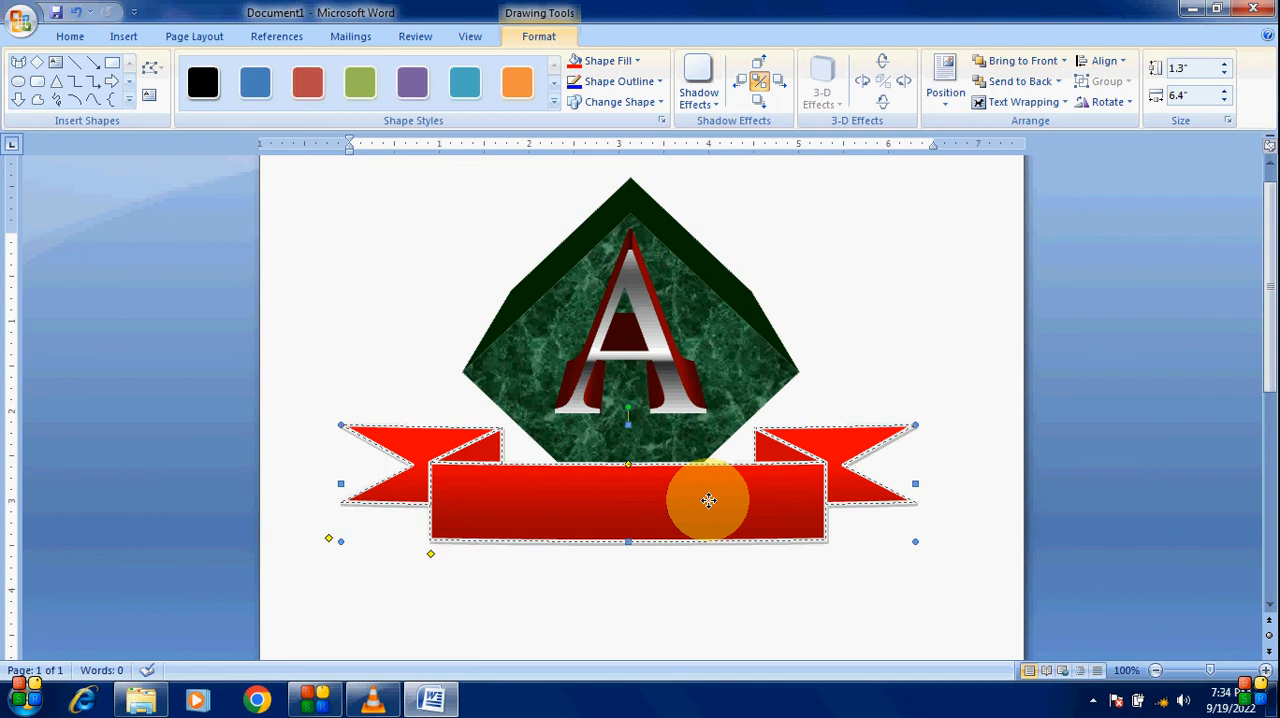
click(891, 323)
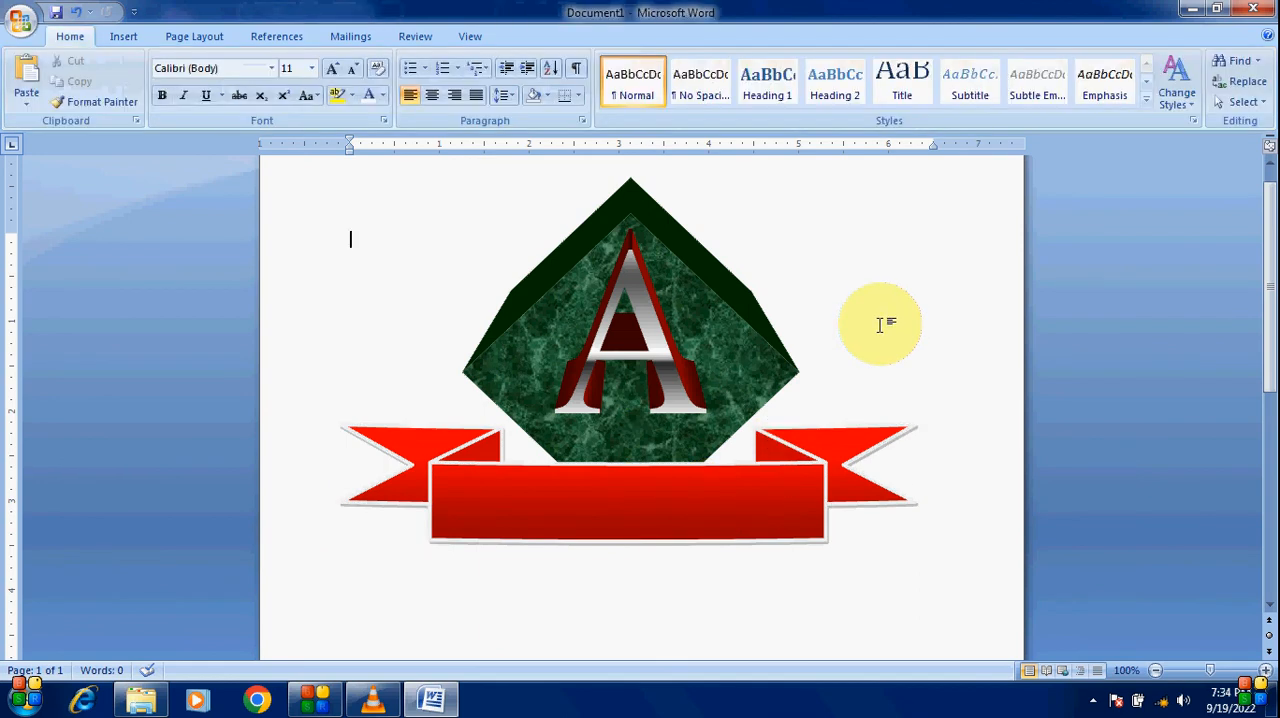
Step: Insert a WordArt in the first style with the text "Aryan & Group"
click(121, 36)
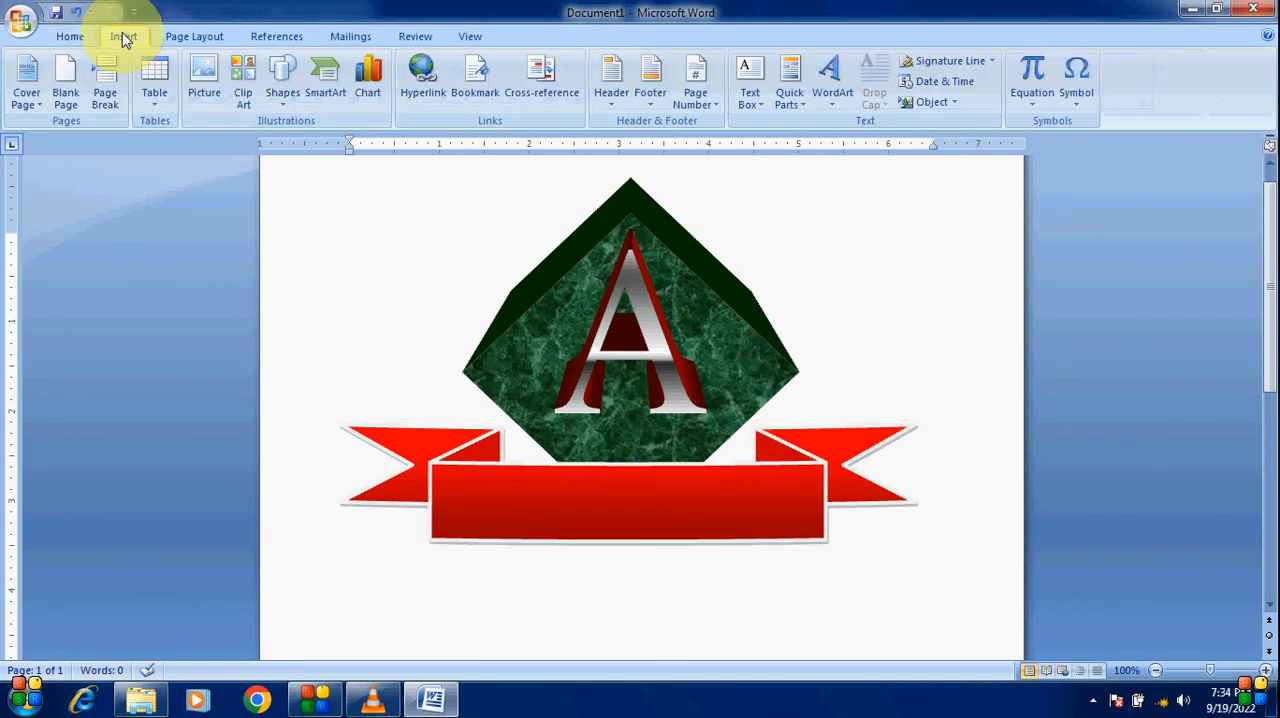
click(834, 108)
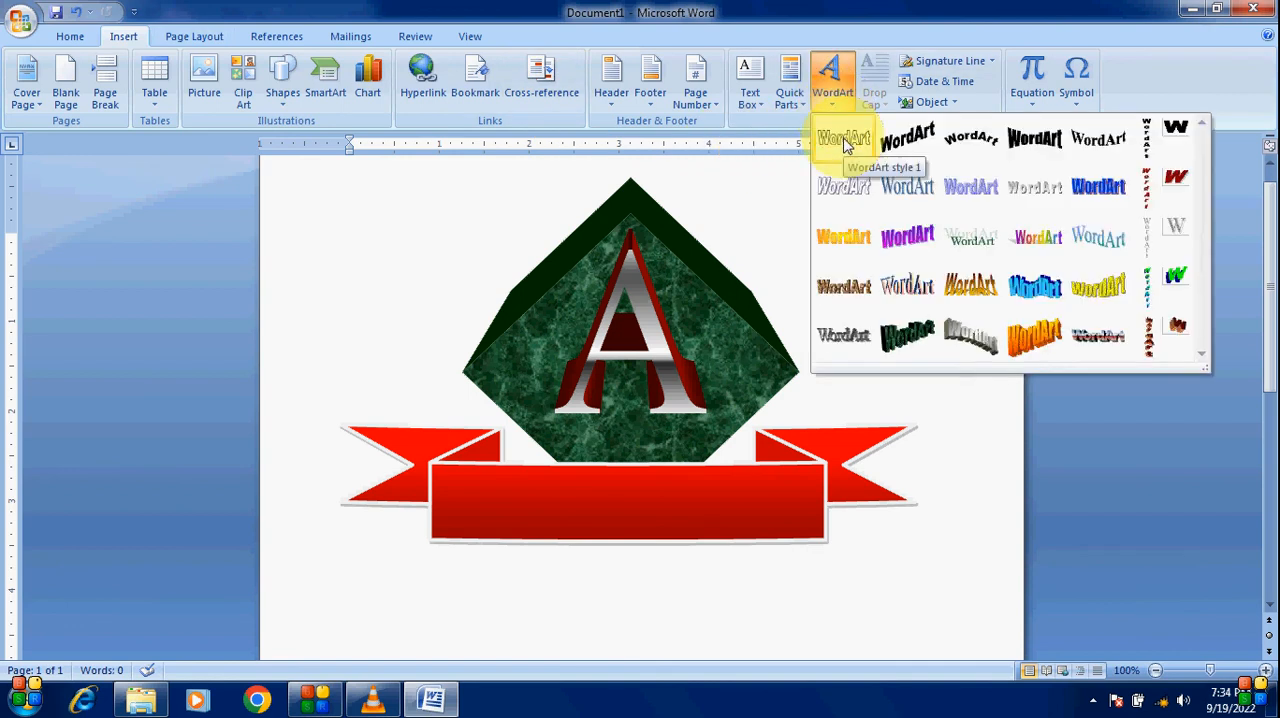
click(844, 140)
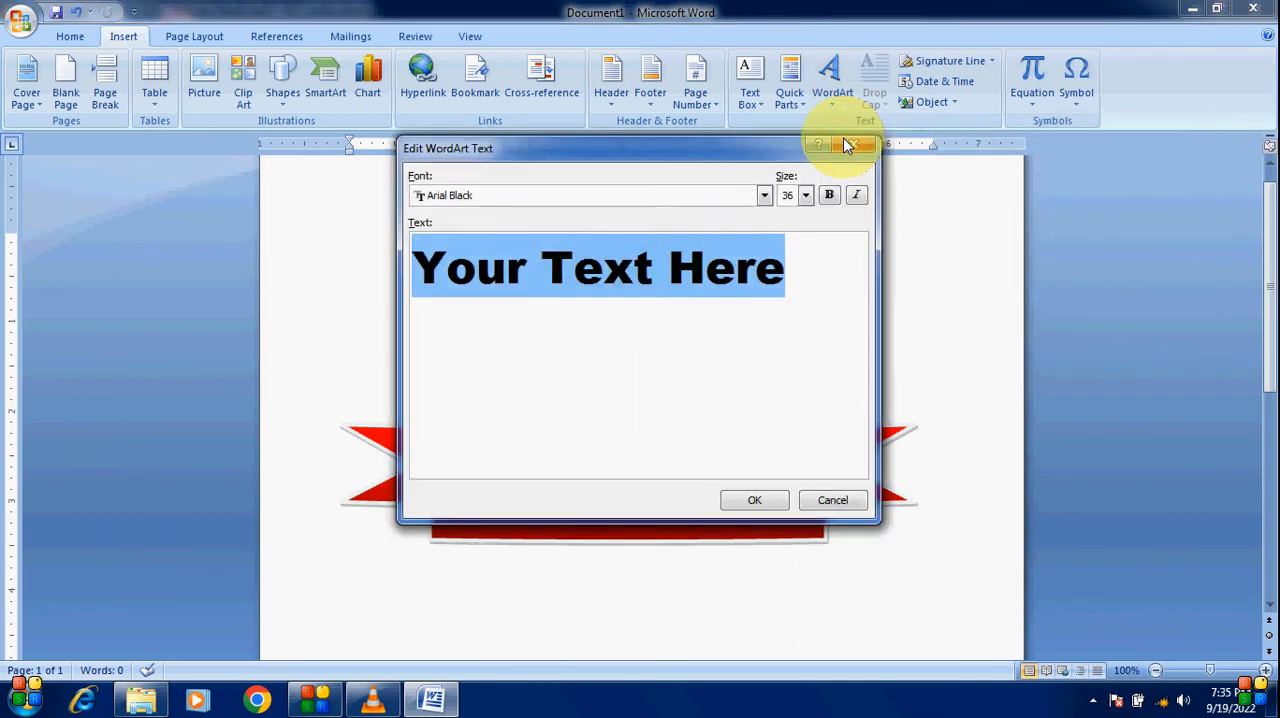
text(Aryan )
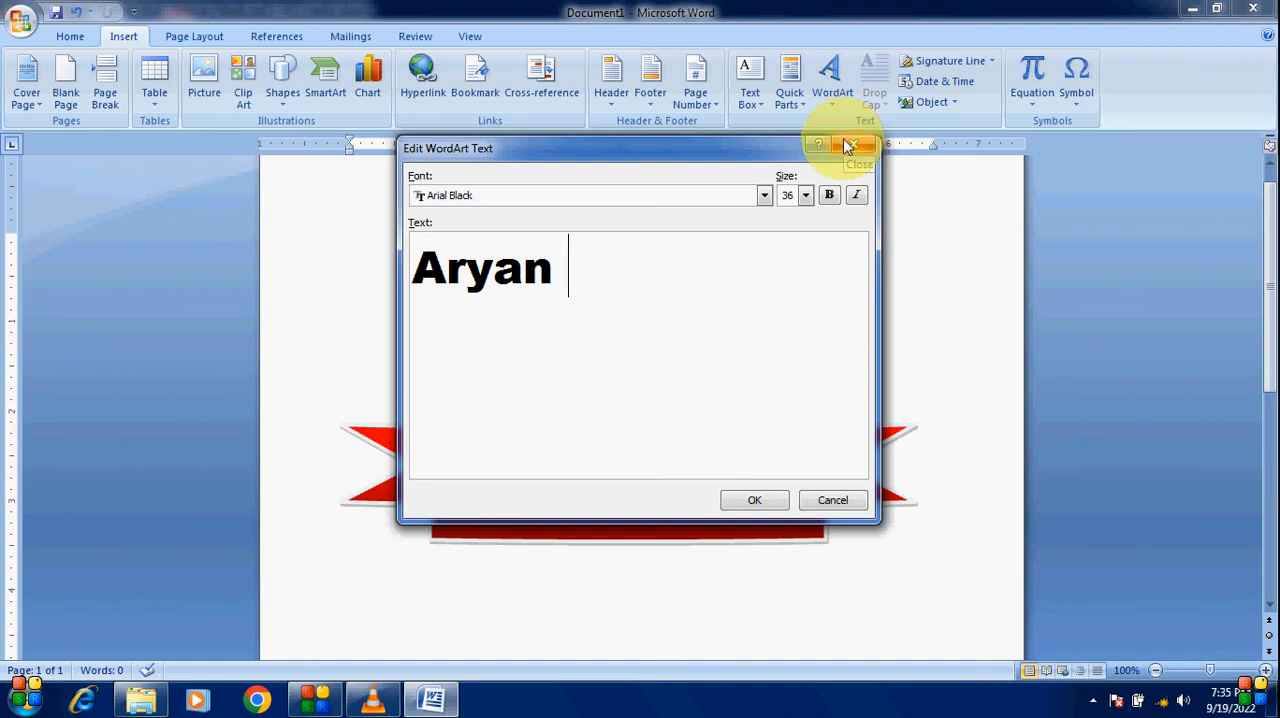
text(&)
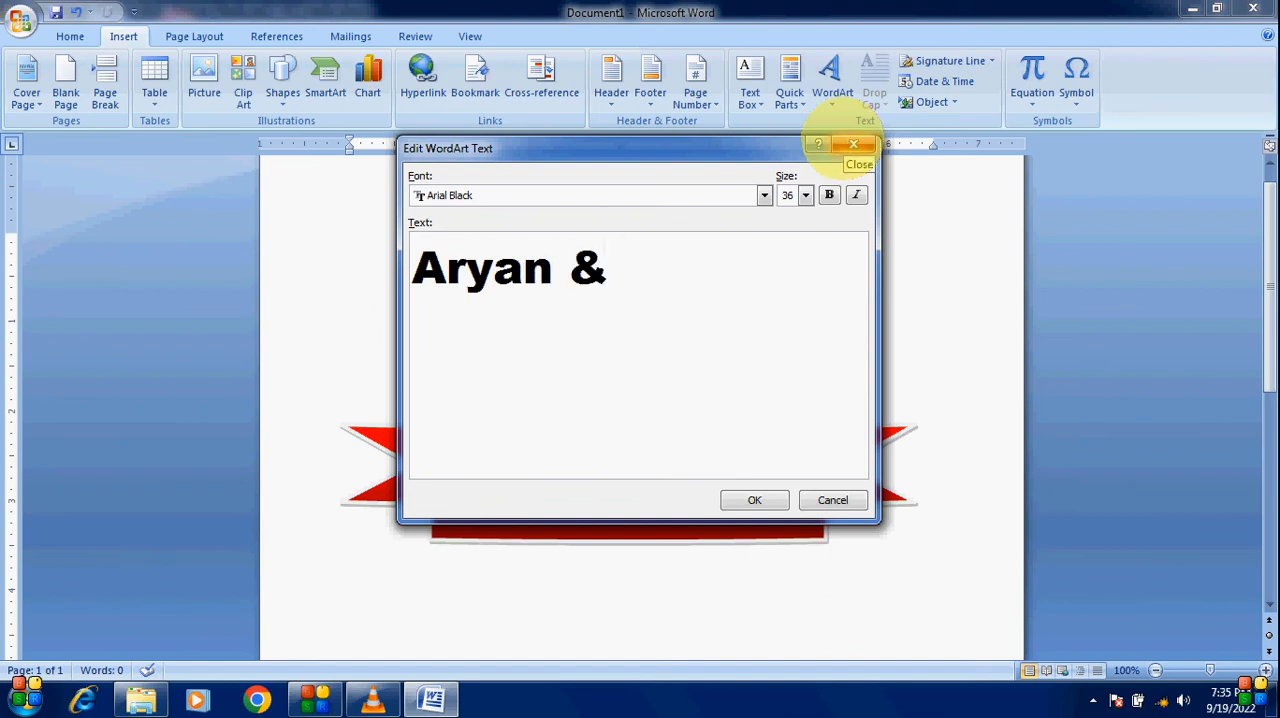
text( Grou)
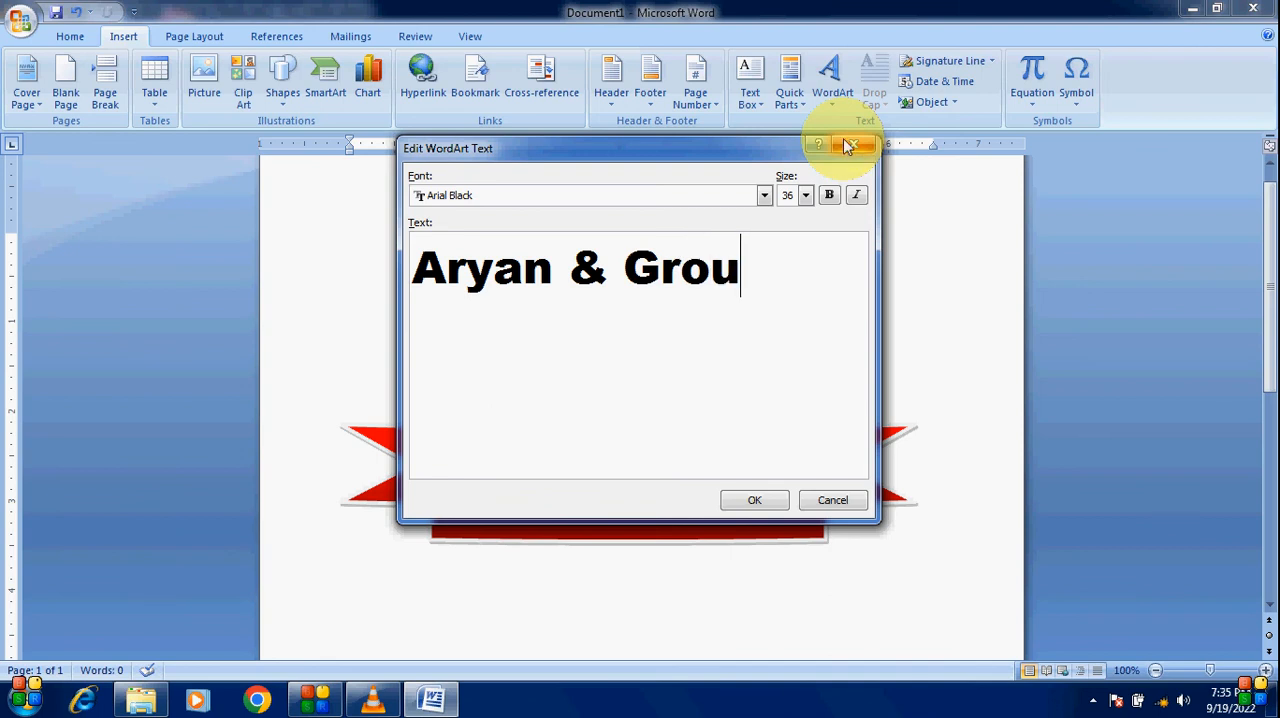
text(p)
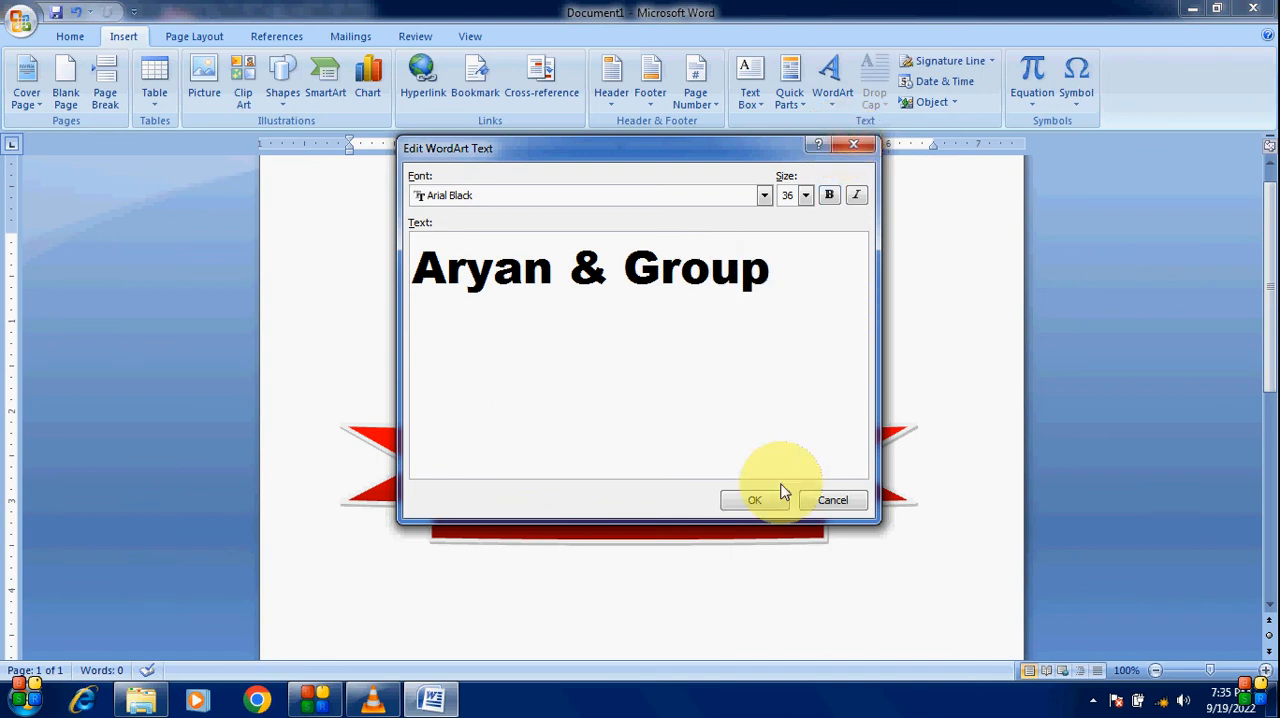
click(752, 503)
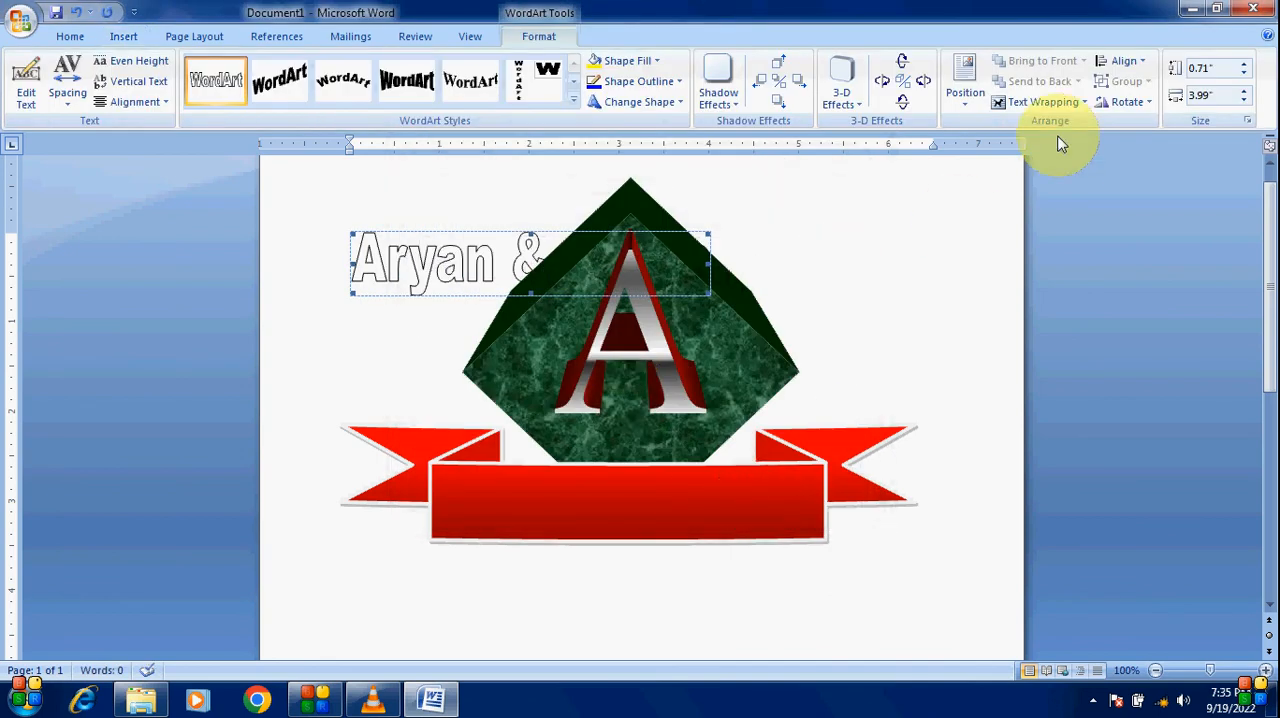
Step: Set the WordArt's wrapping to In Front of Text and move it onto the ribbon's center panel
click(1043, 103)
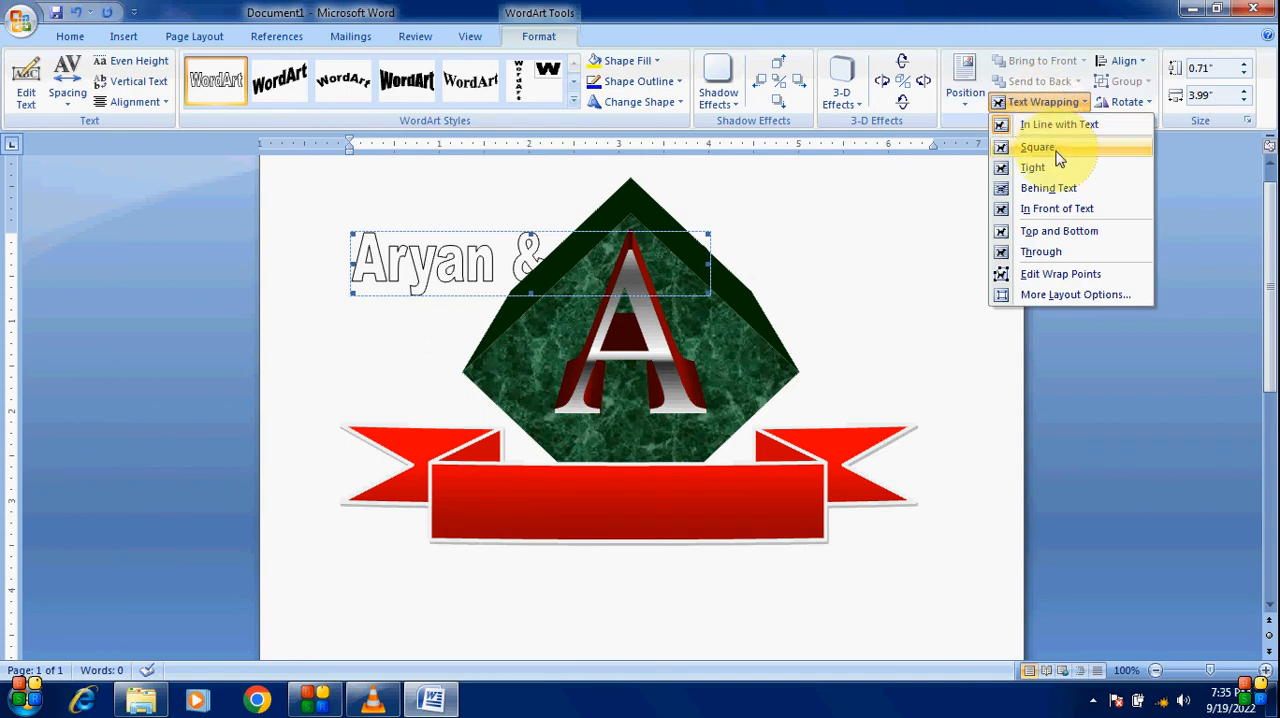
click(1074, 211)
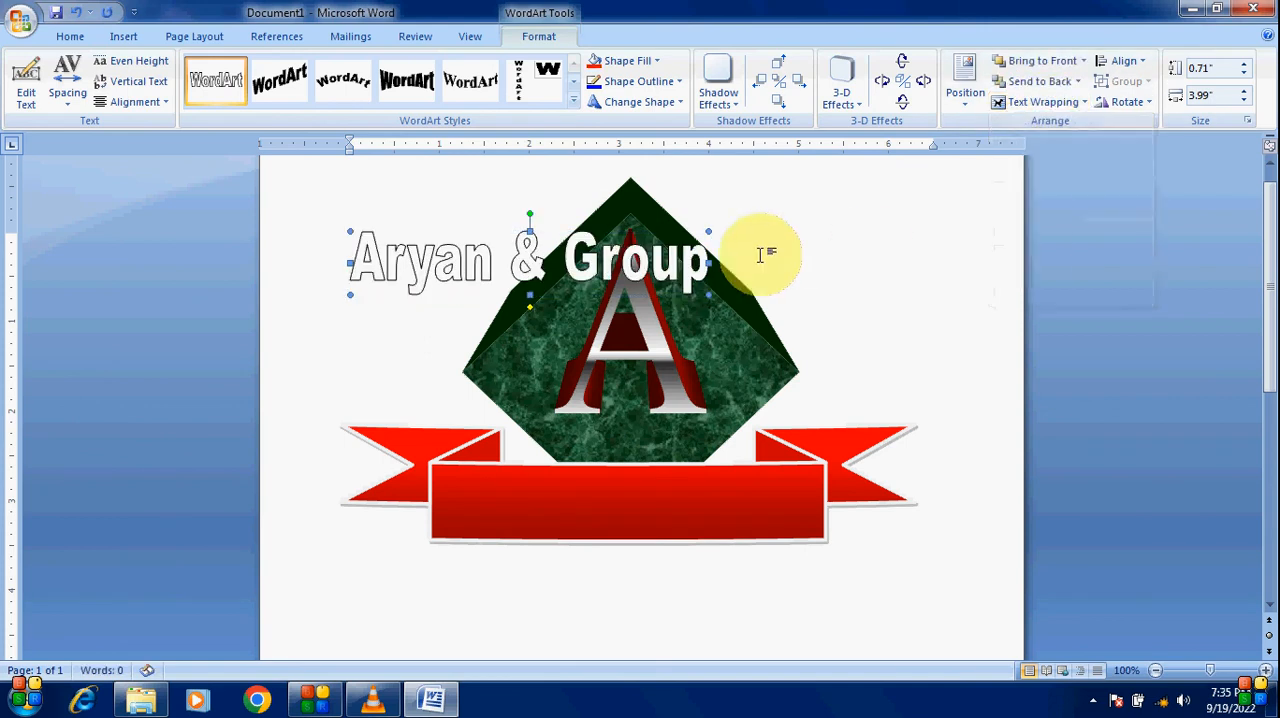
mouse_move(526, 257)
mouse_down()
mouse_move(597, 492)
mouse_move(627, 496)
mouse_up()
Step: Resize and nudge the WordArt to fit centered in the ribbon panel, about 0.66 by 3.7 inches
drag(812, 537, 780, 531)
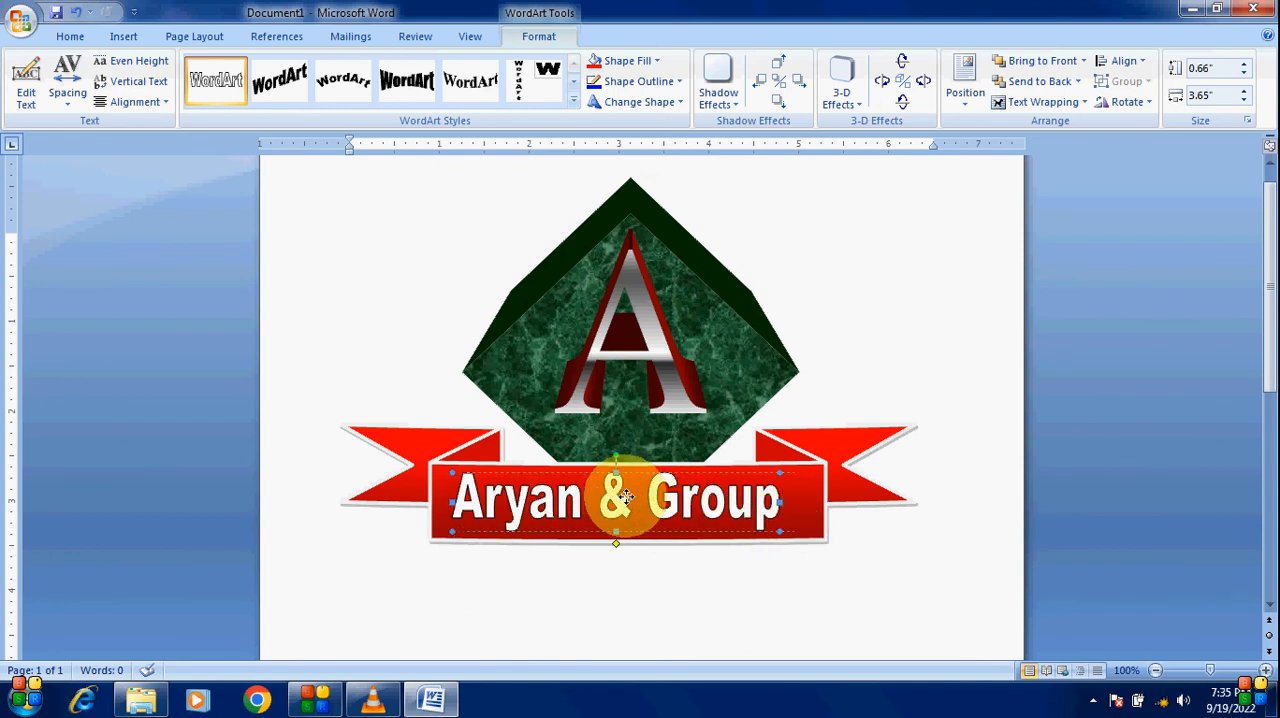
drag(626, 497, 630, 503)
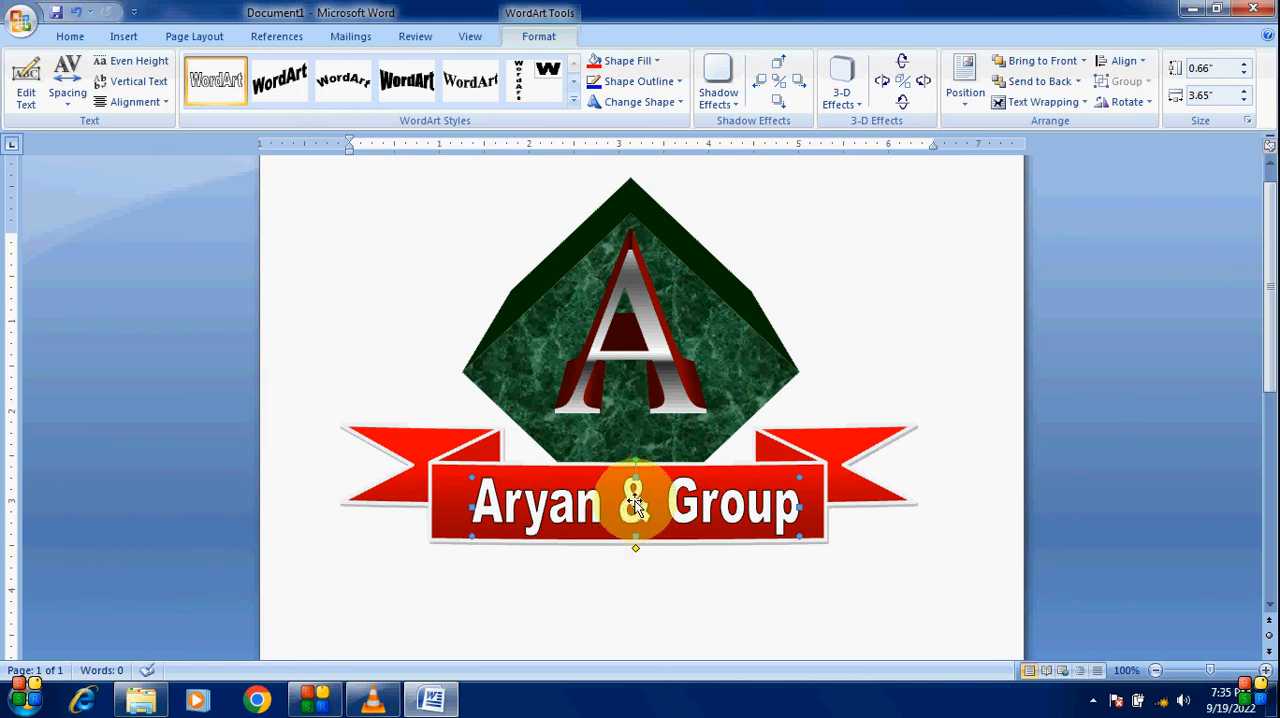
click(632, 496)
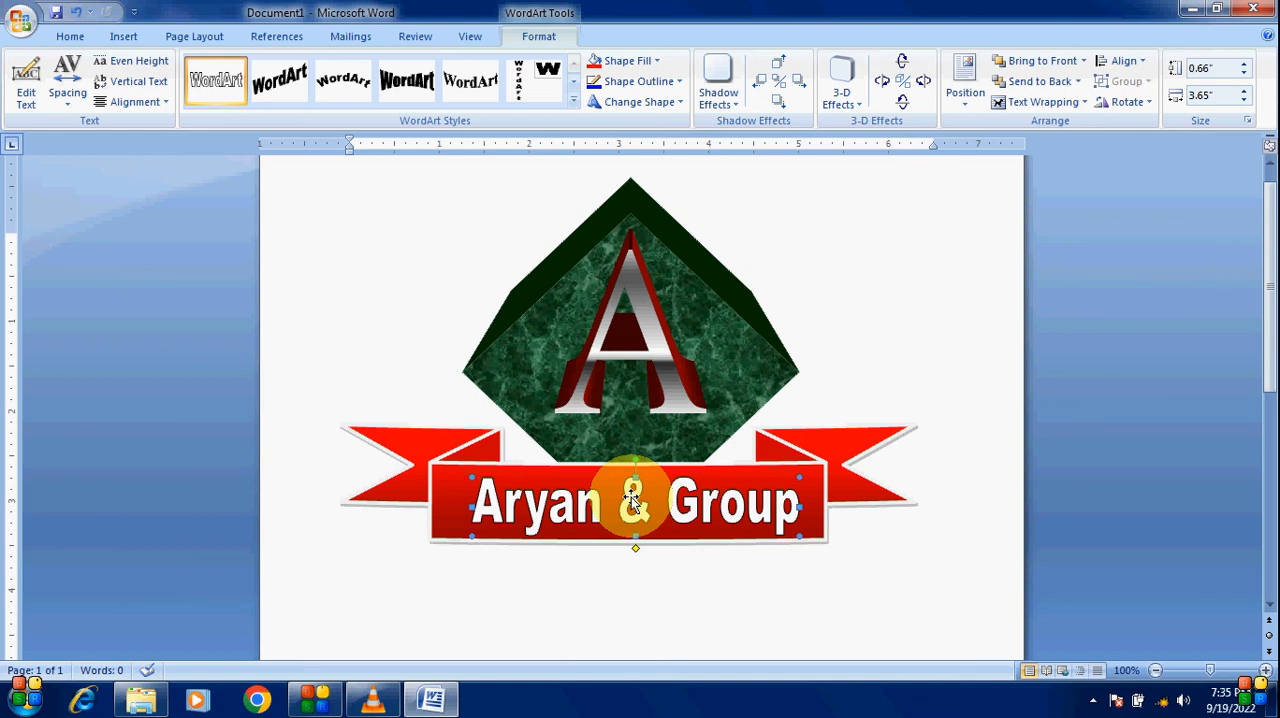
click(648, 585)
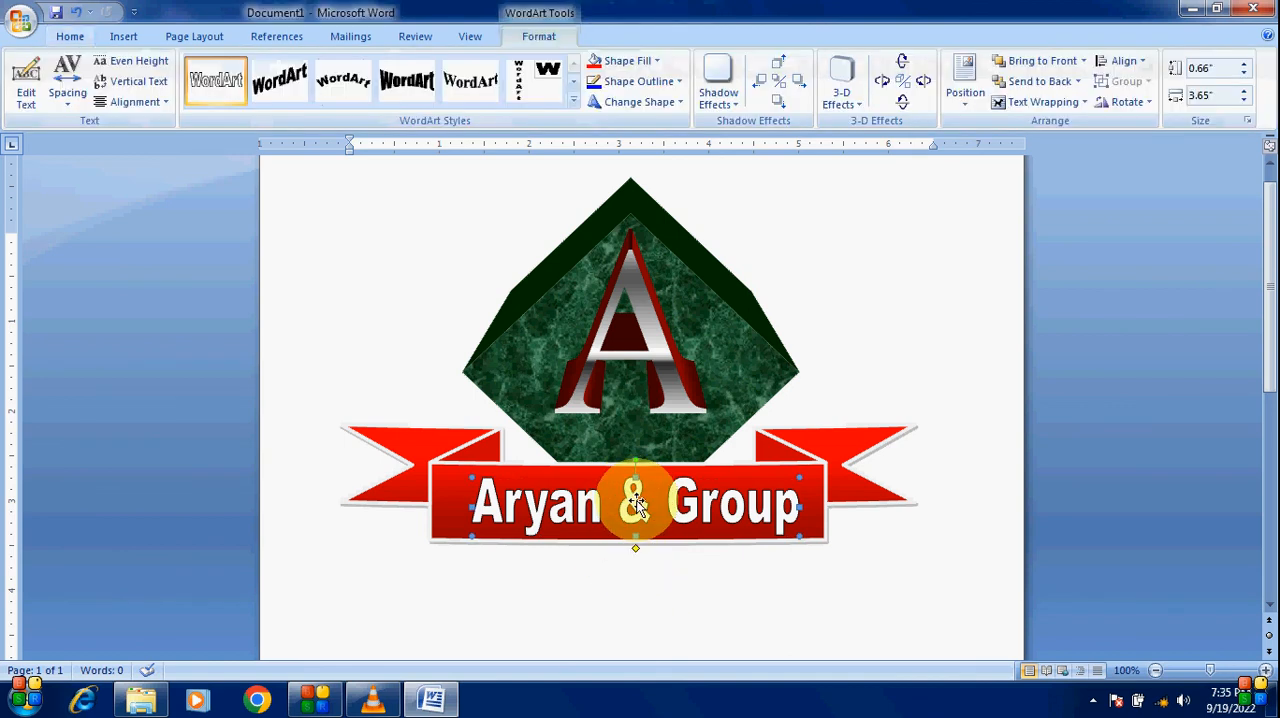
key(ctrl+Up)
key(ctrl+Up)
key(ctrl+Up)
key(ctrl+Up)
key(ctrl+Up)
key(ctrl+Up)
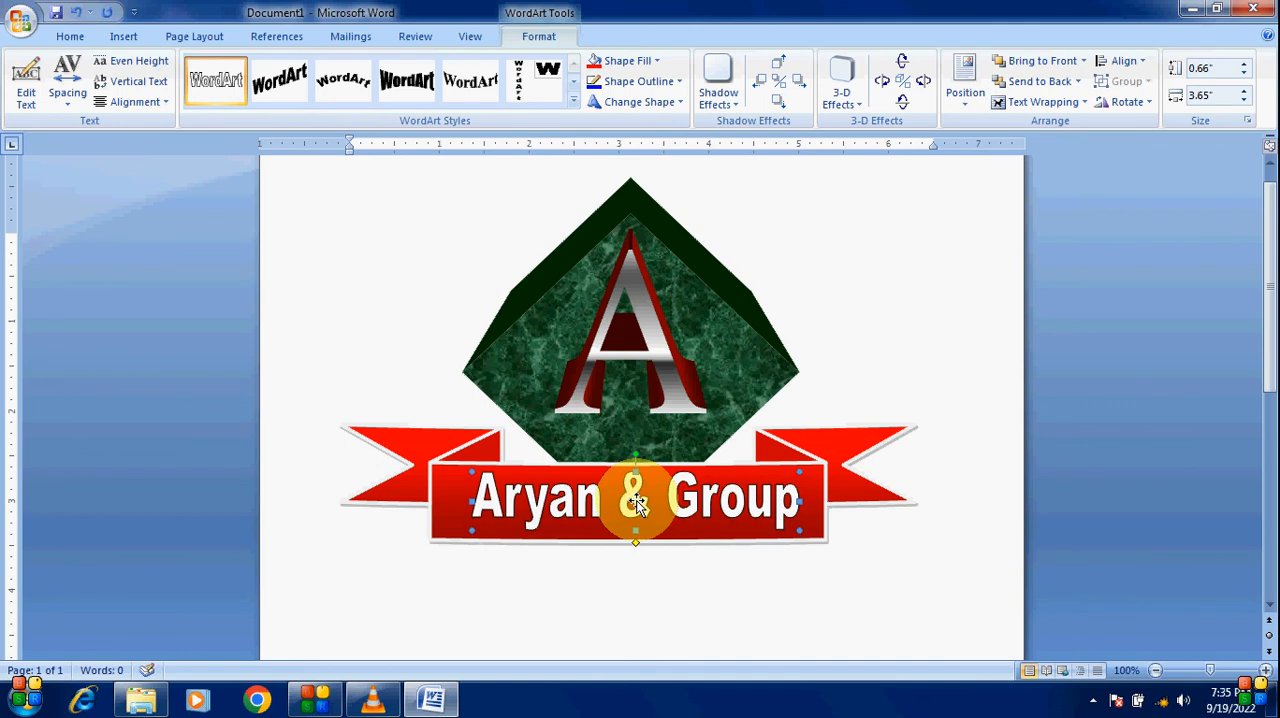
key(ctrl+Down)
key(ctrl+Down)
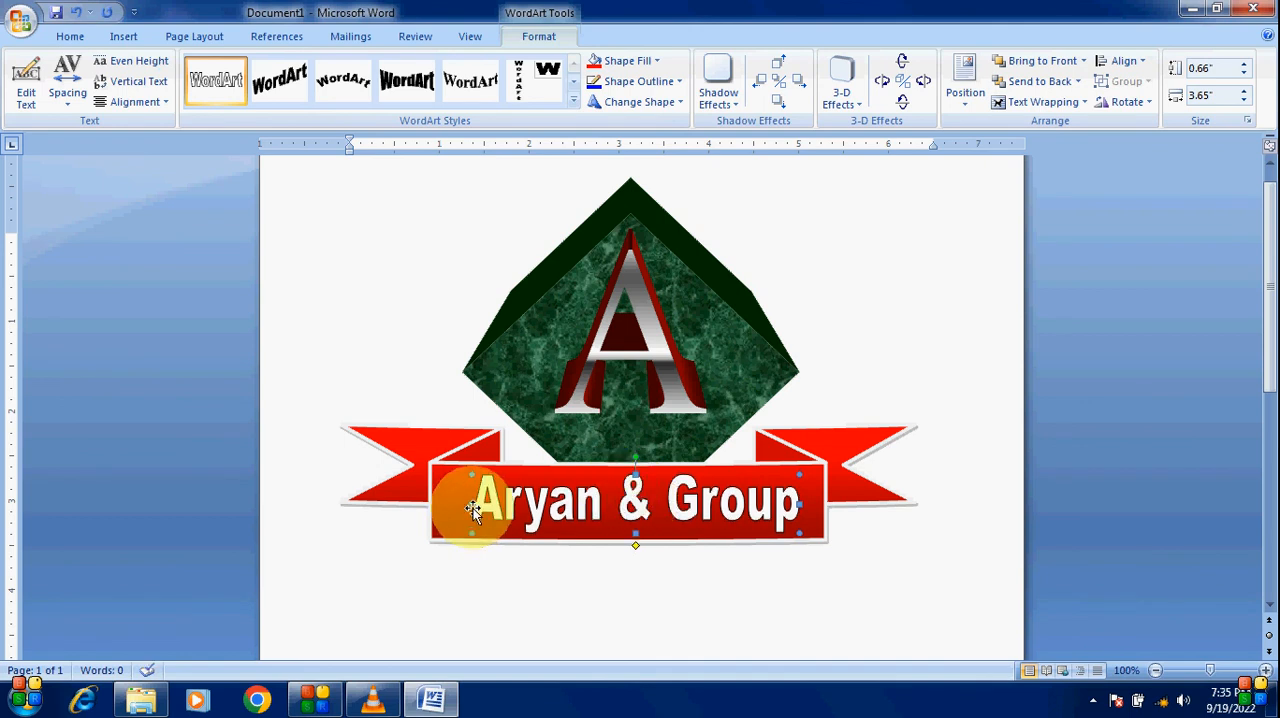
drag(472, 504, 465, 505)
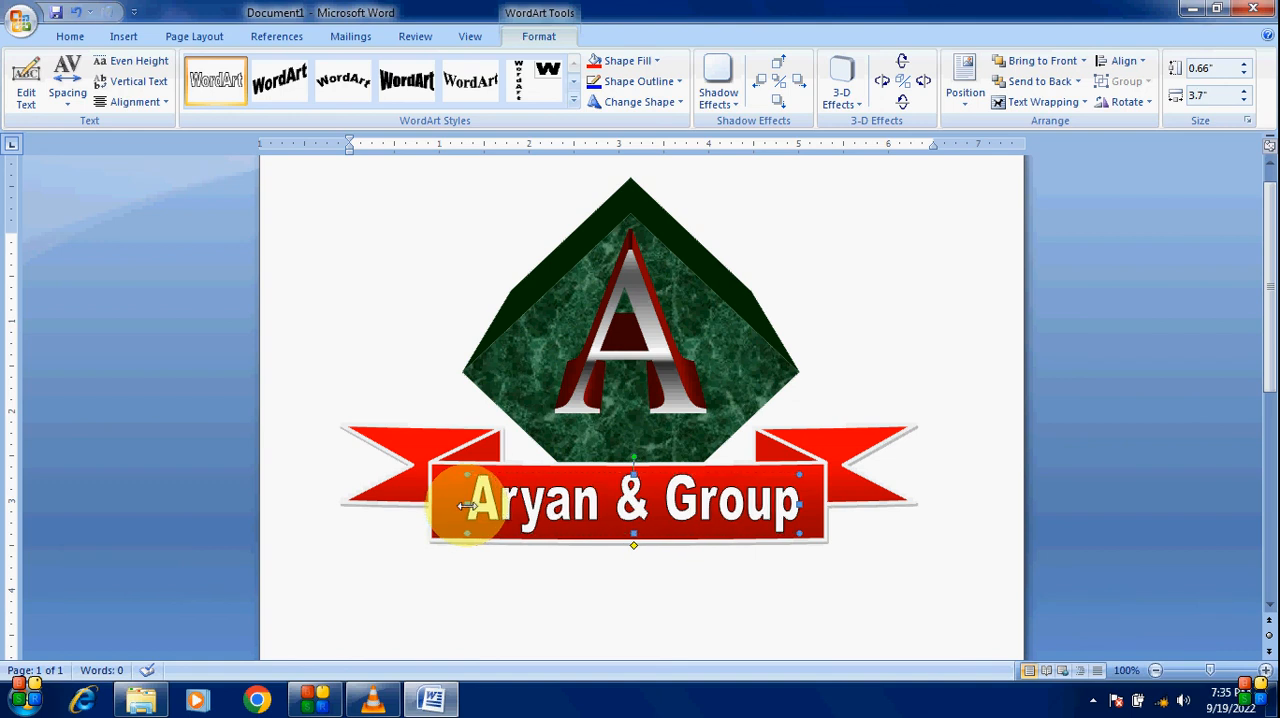
click(681, 621)
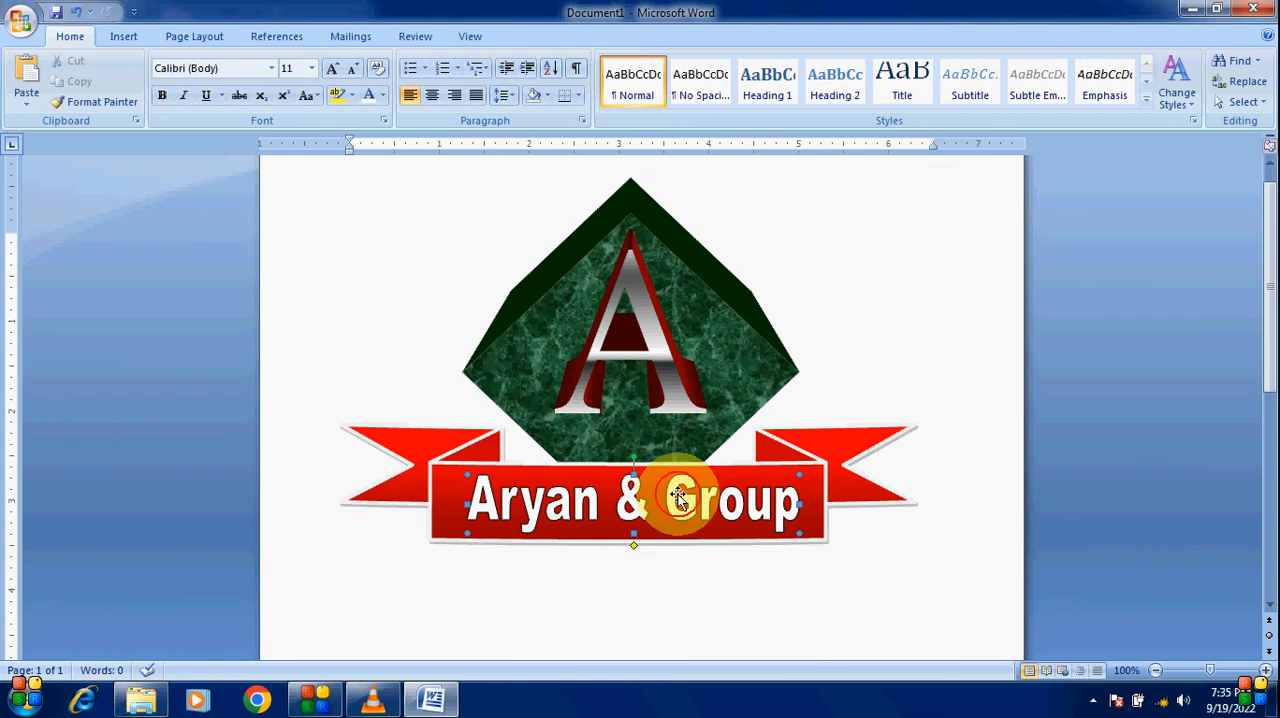
Step: Set the WordArt's outline weight to 1½ pt
click(678, 497)
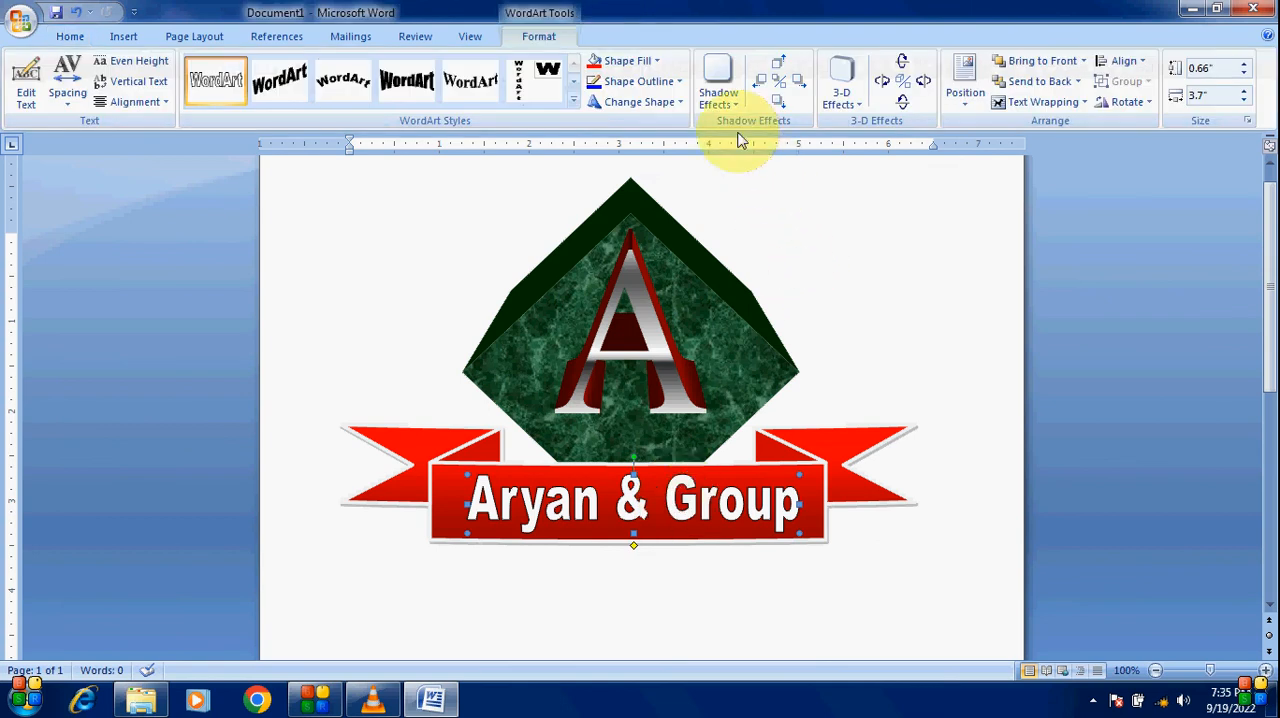
click(683, 83)
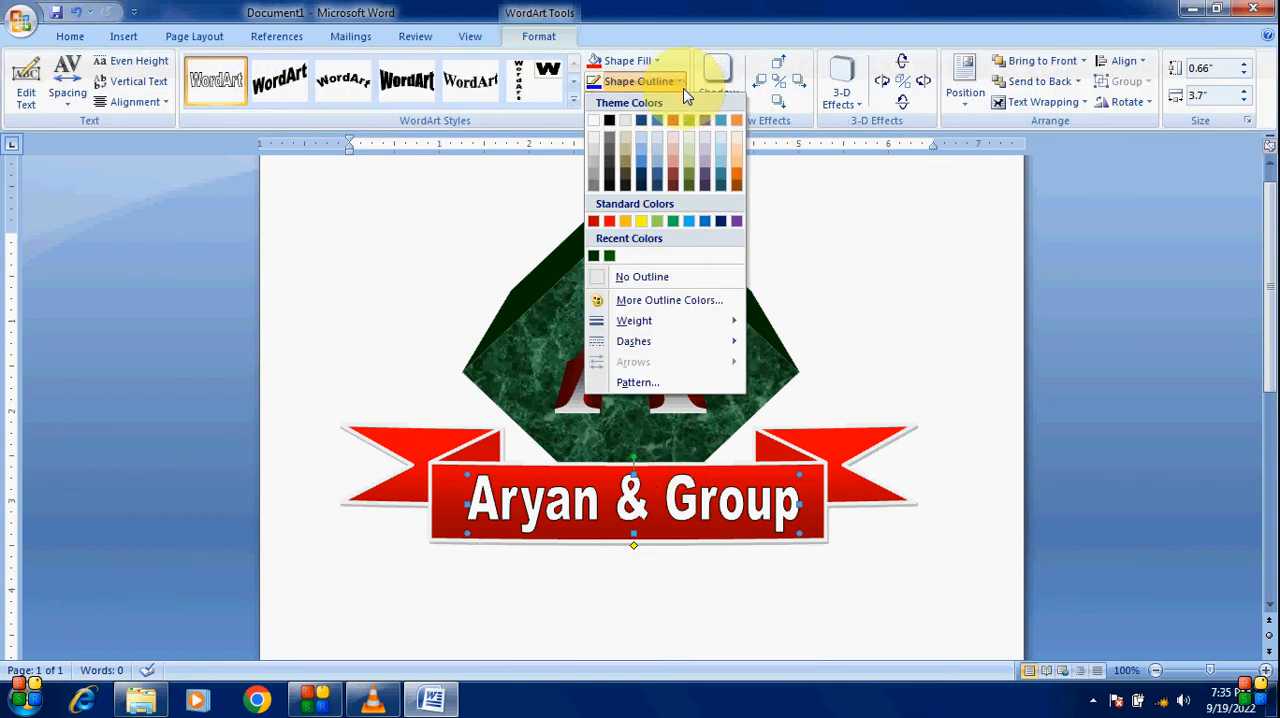
mouse_move(640, 322)
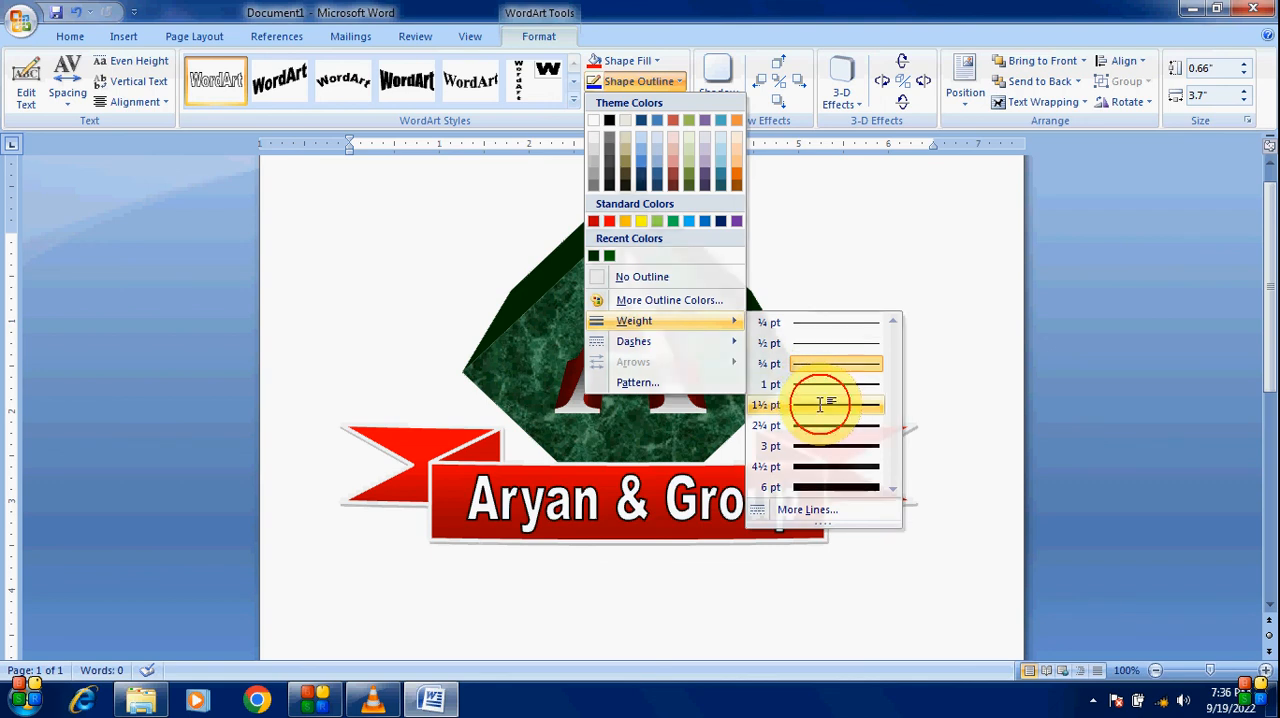
click(822, 405)
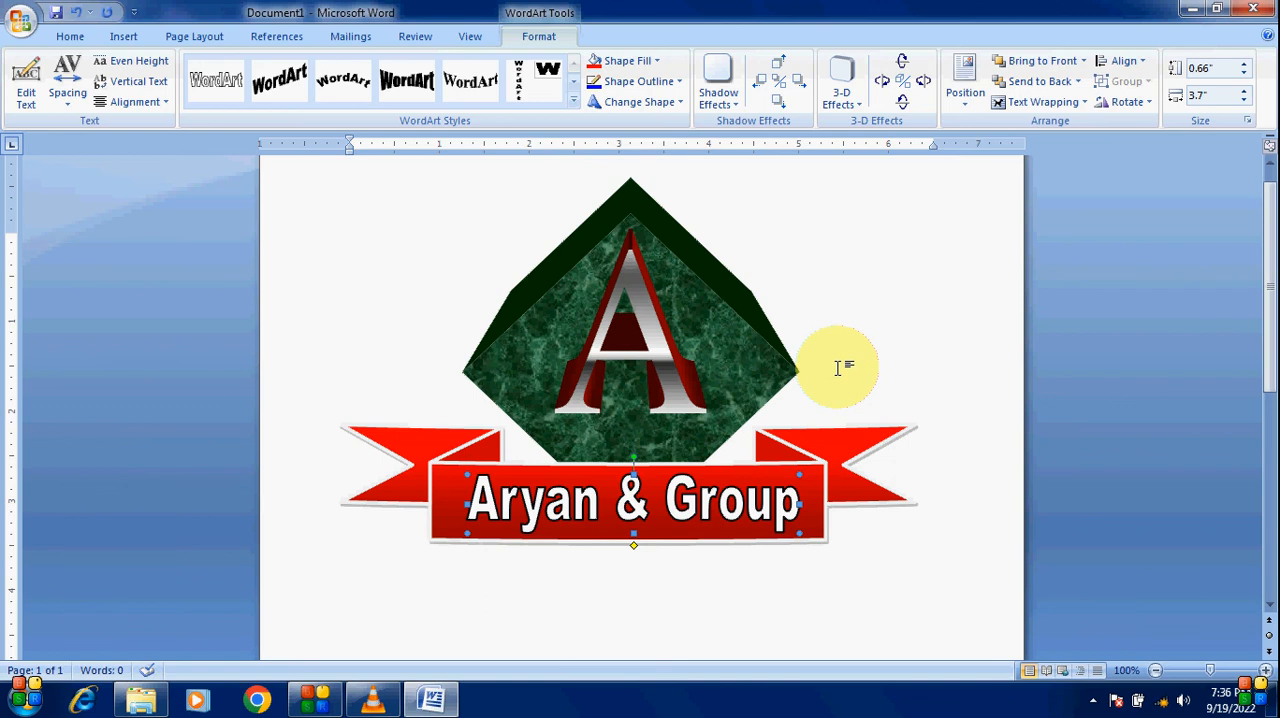
click(838, 368)
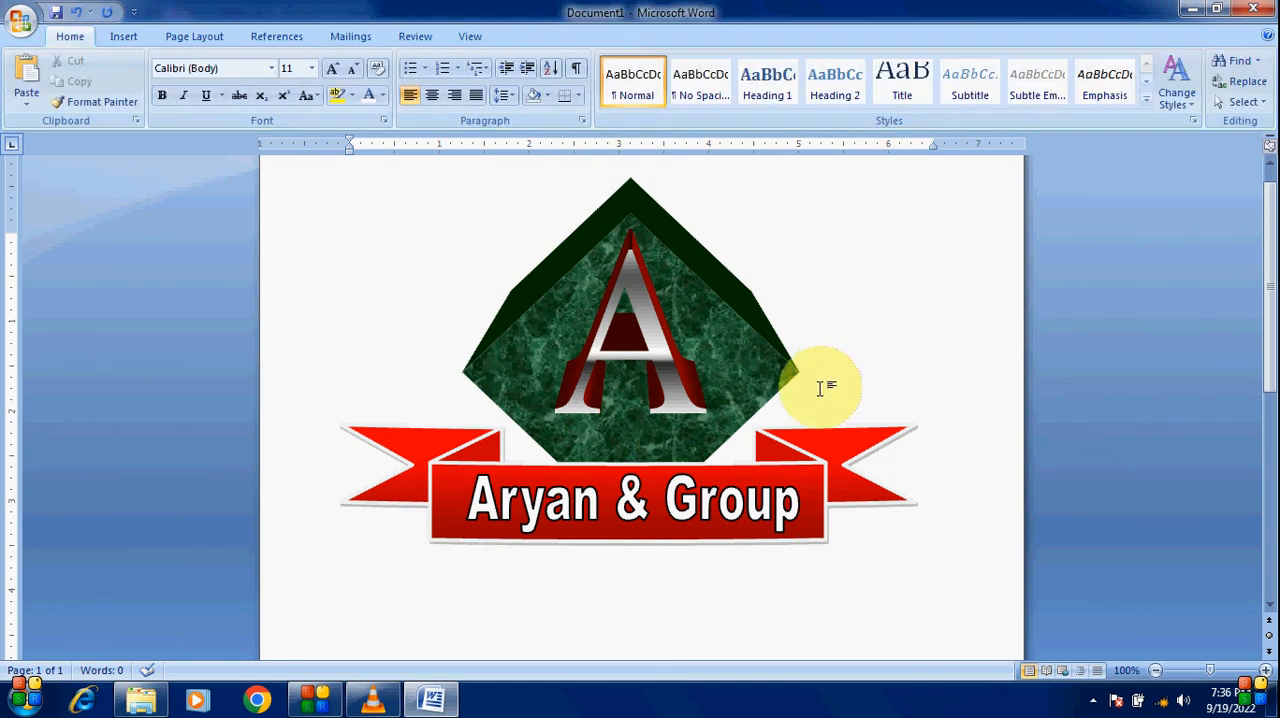
Step: Nudge the diamond slightly down and move the 3-D letter A lower inside it
click(744, 364)
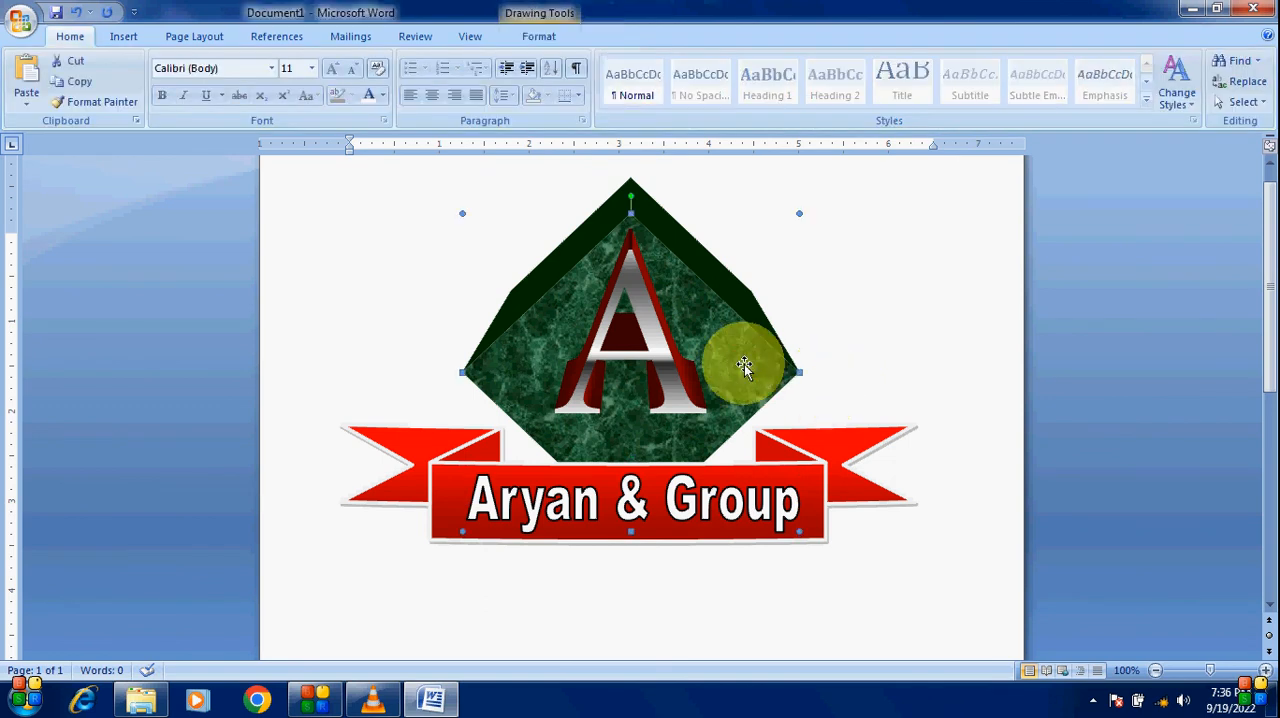
click(653, 341)
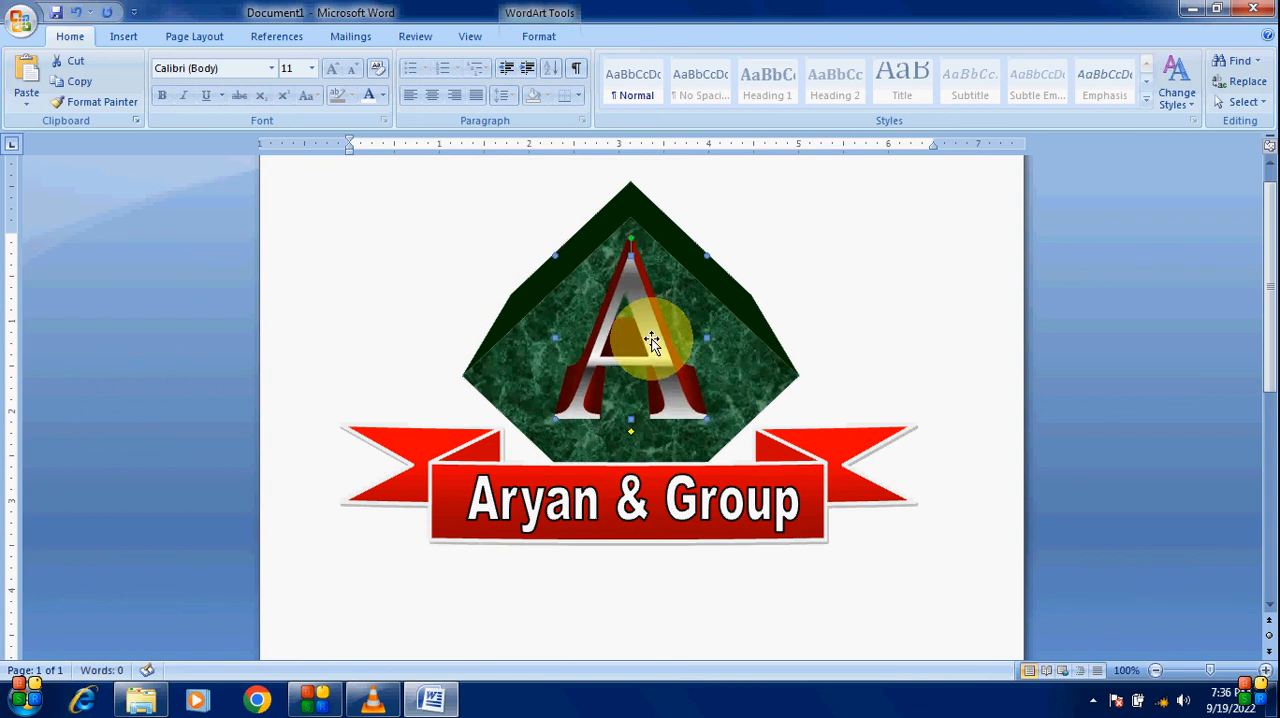
click(729, 318)
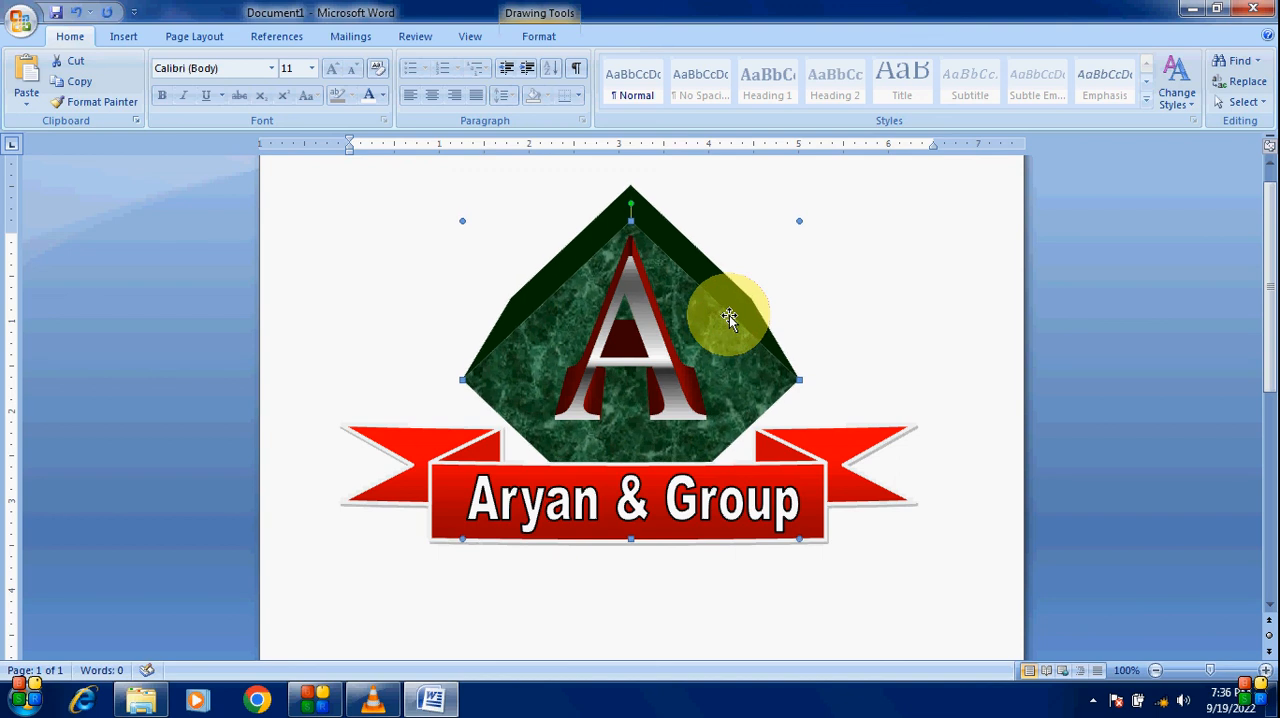
drag(729, 318, 724, 321)
click(657, 325)
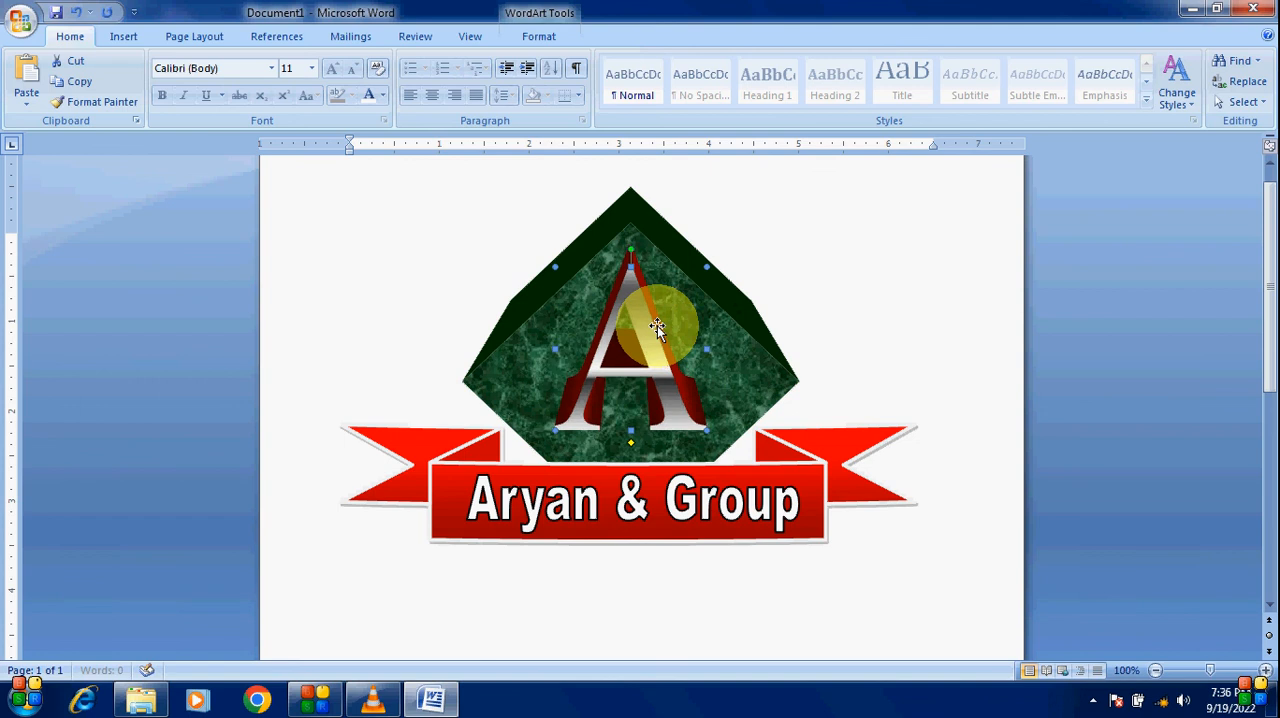
drag(657, 325, 651, 338)
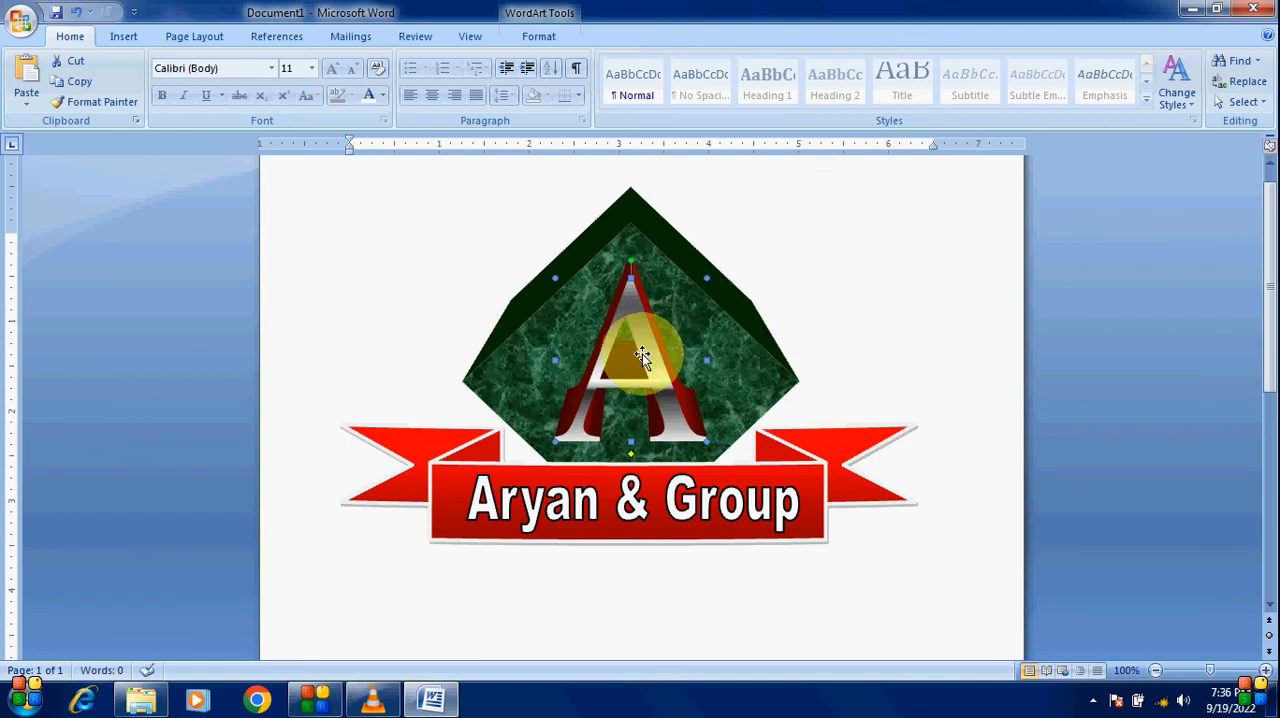
click(802, 291)
Step: Nudge the diamond slightly up to fine-tune its position behind the letter
click(709, 317)
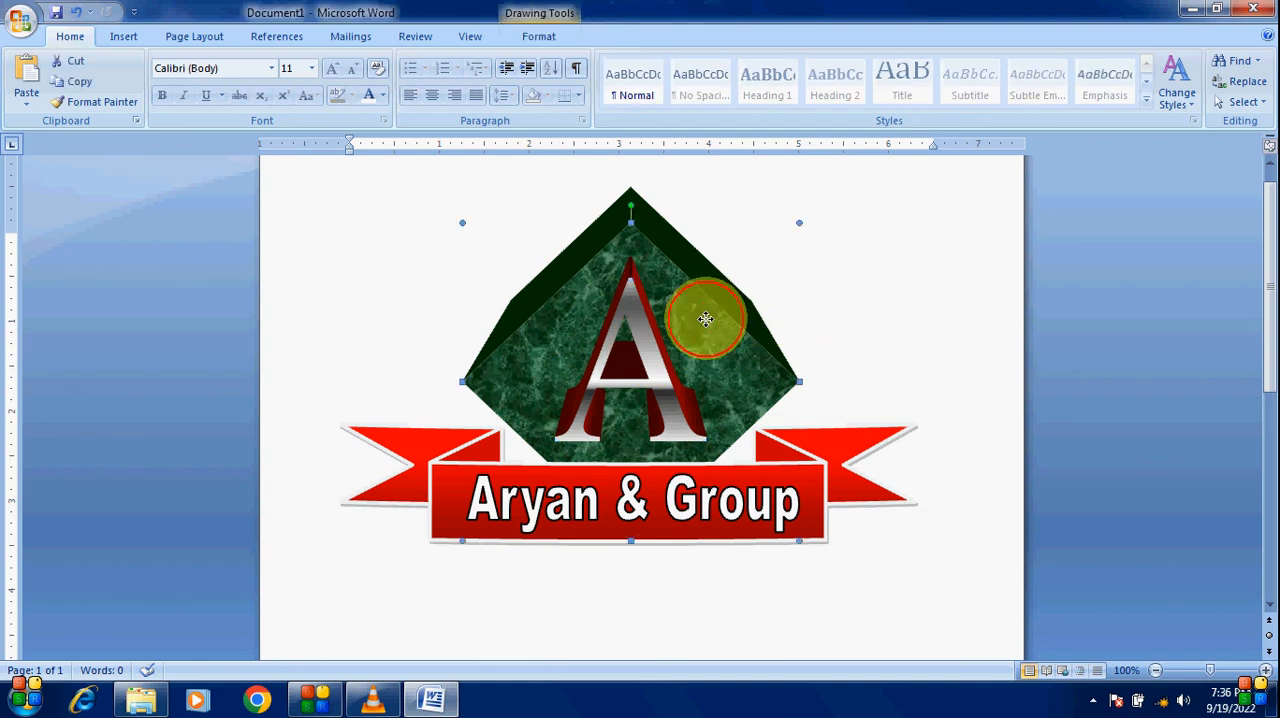
drag(706, 327, 706, 324)
click(830, 270)
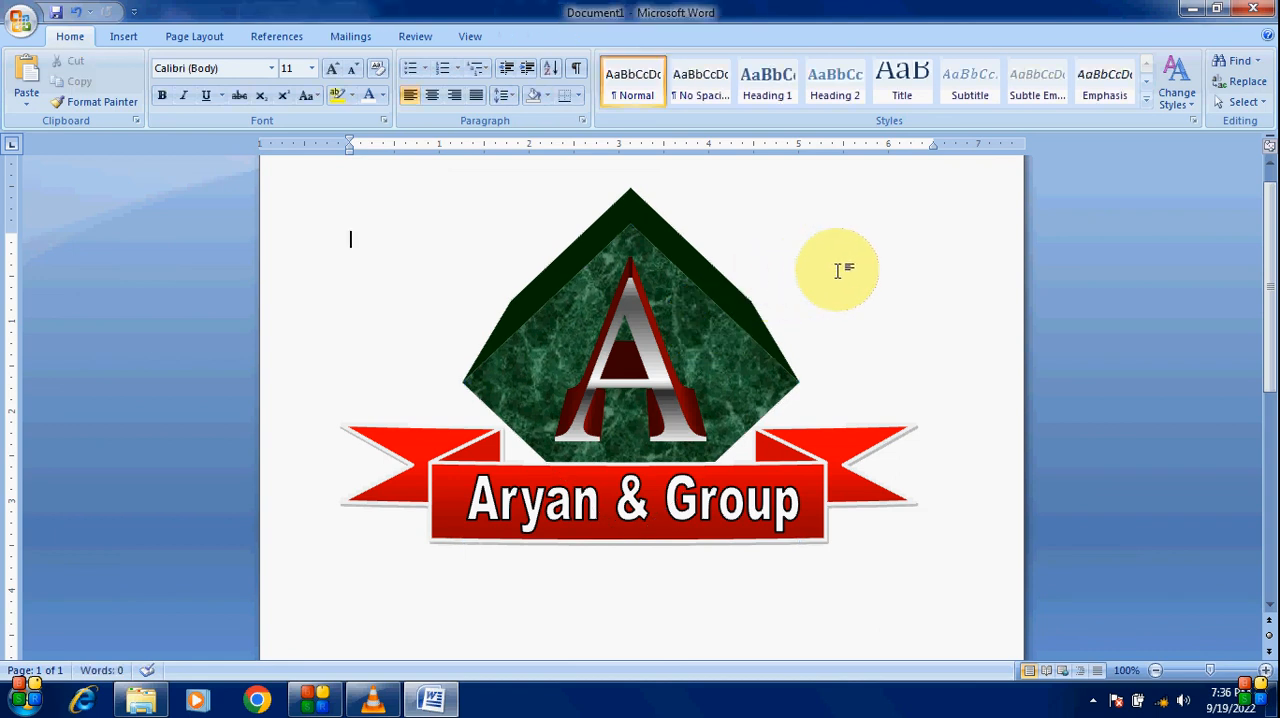
click(641, 316)
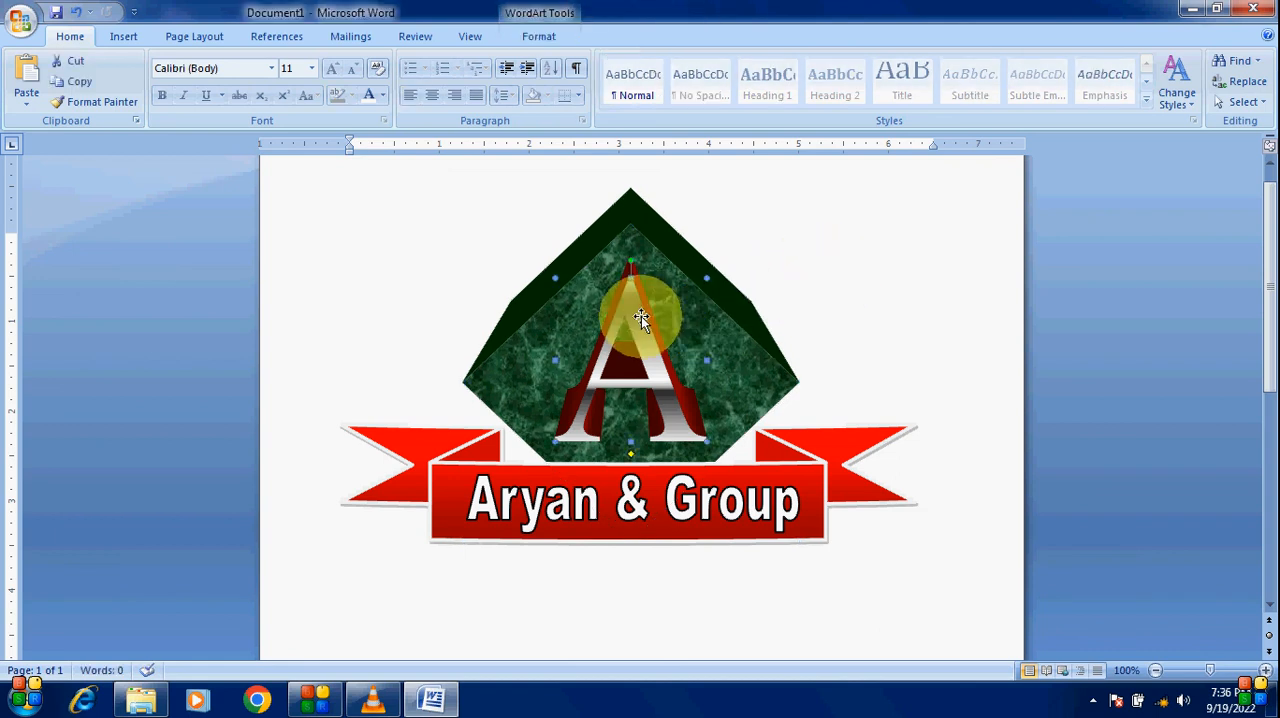
click(832, 267)
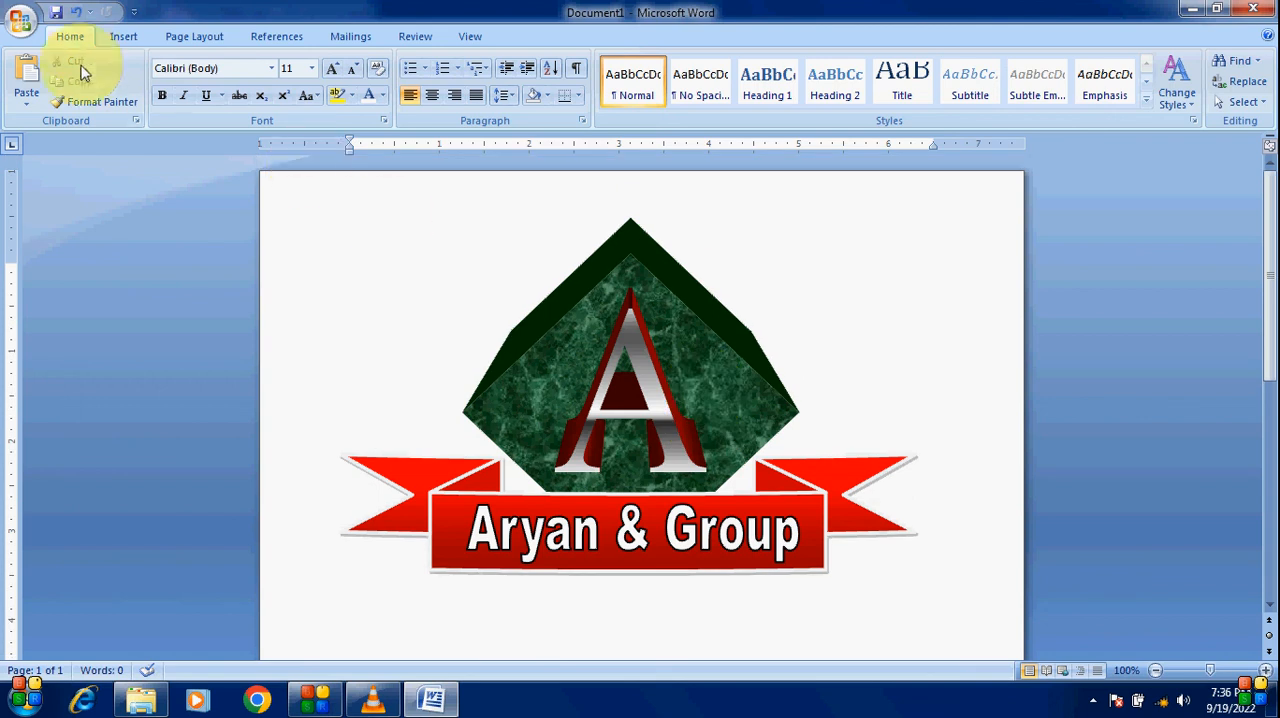
Step: Collapse the ribbon and zoom the page to 150% to inspect the finished emblem
double_click(72, 37)
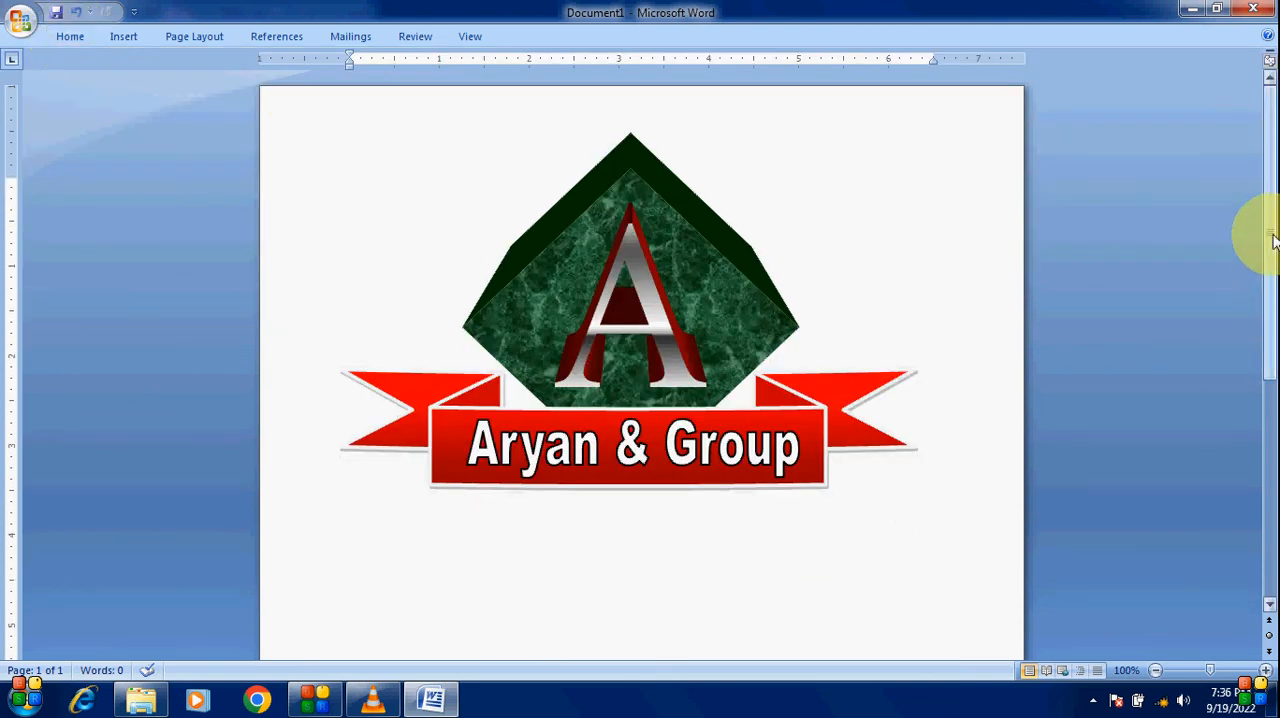
click(1265, 670)
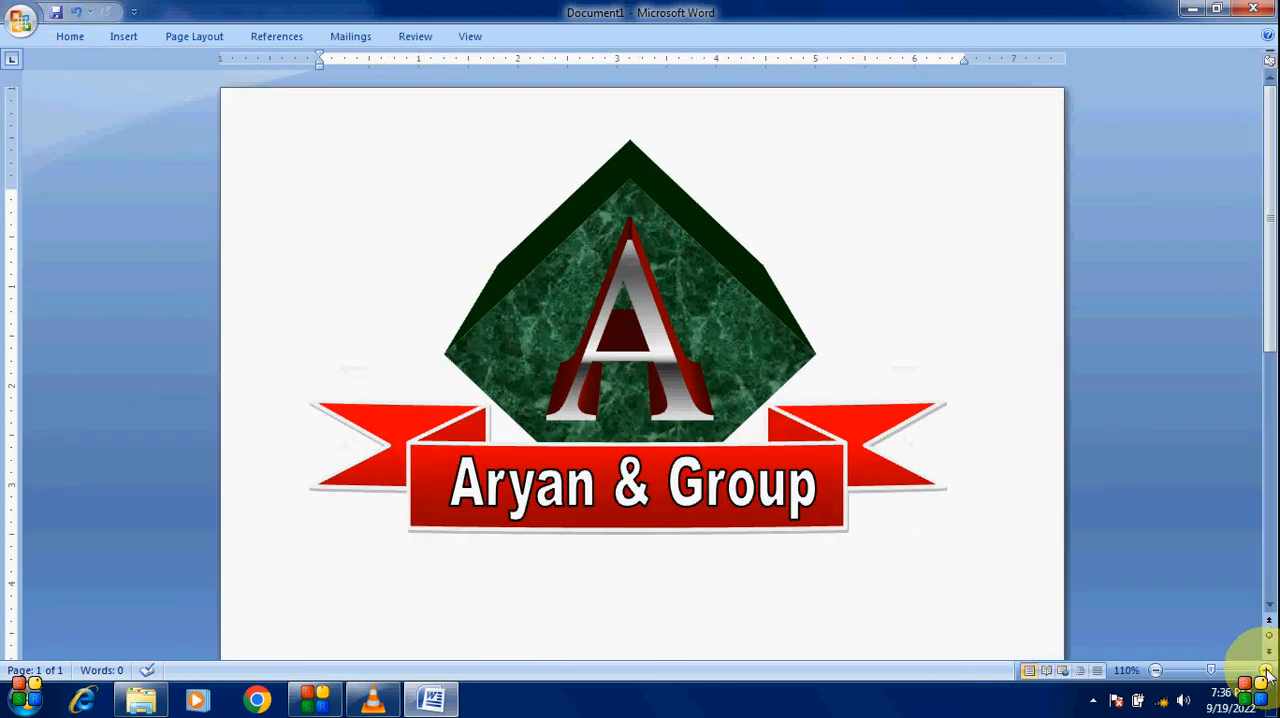
click(1265, 670)
click(1265, 670)
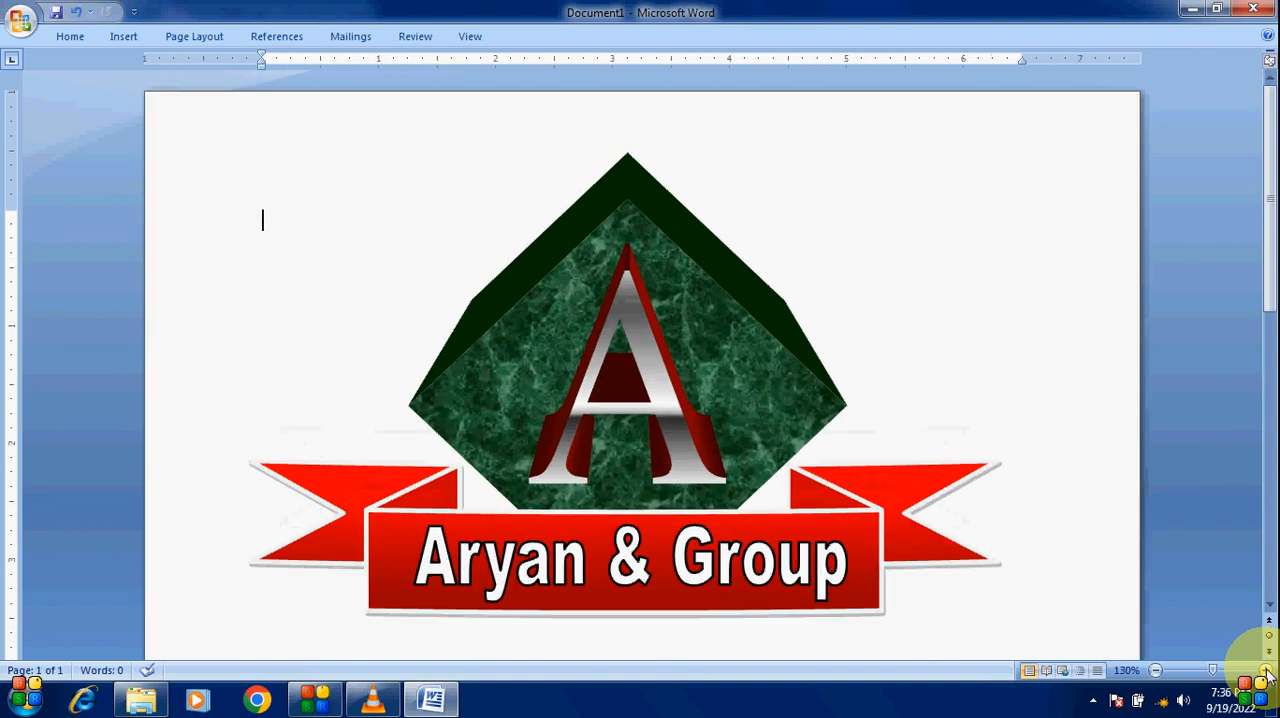
click(1265, 670)
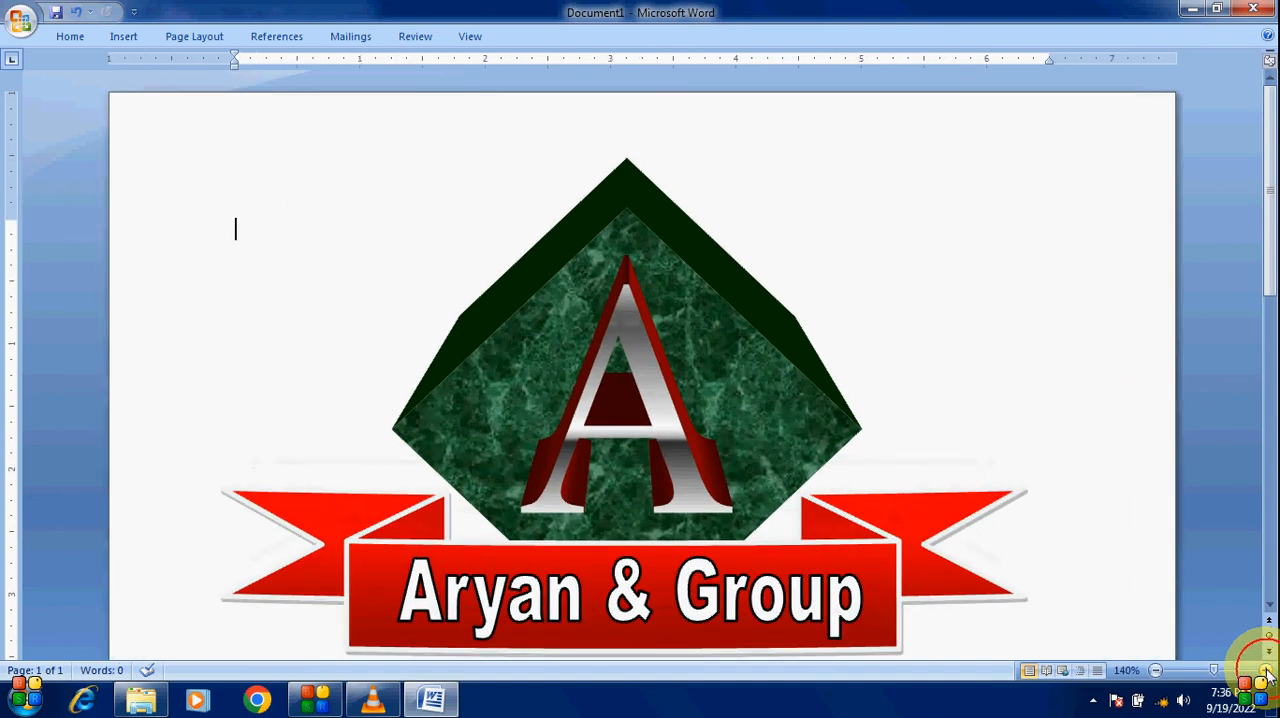
drag(1270, 238, 1270, 261)
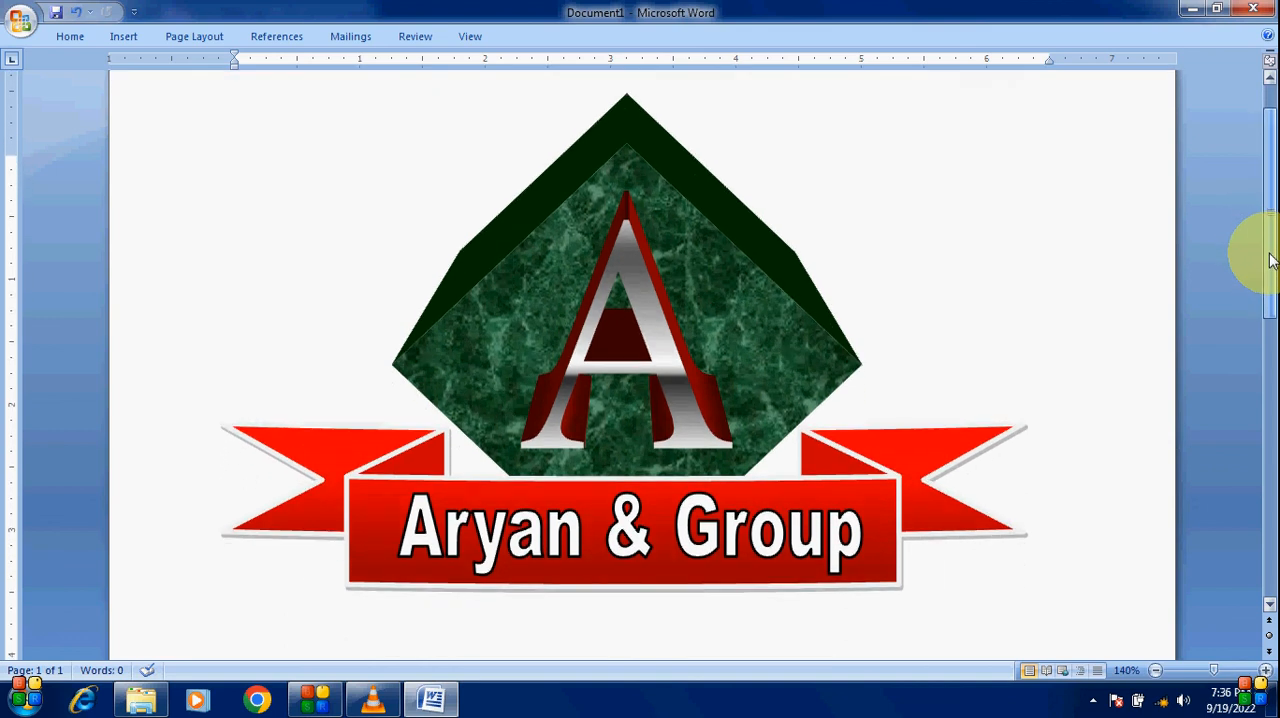
click(1266, 670)
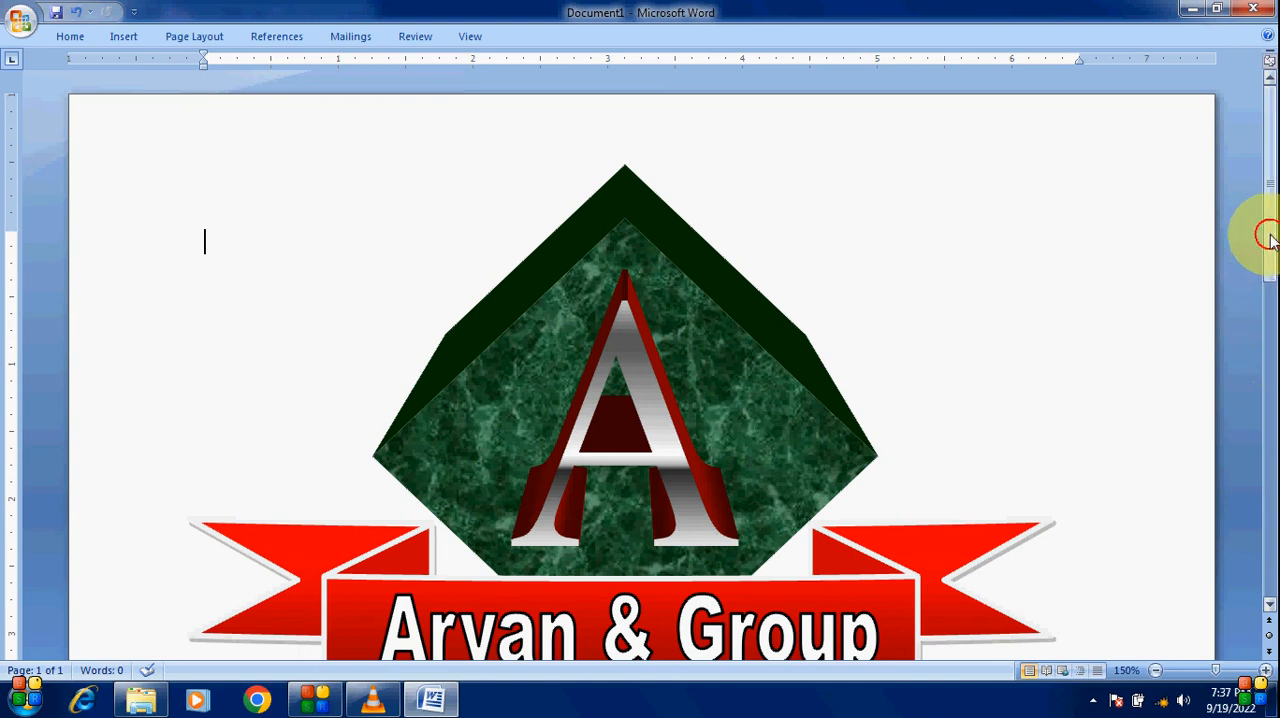
drag(1270, 235, 1272, 264)
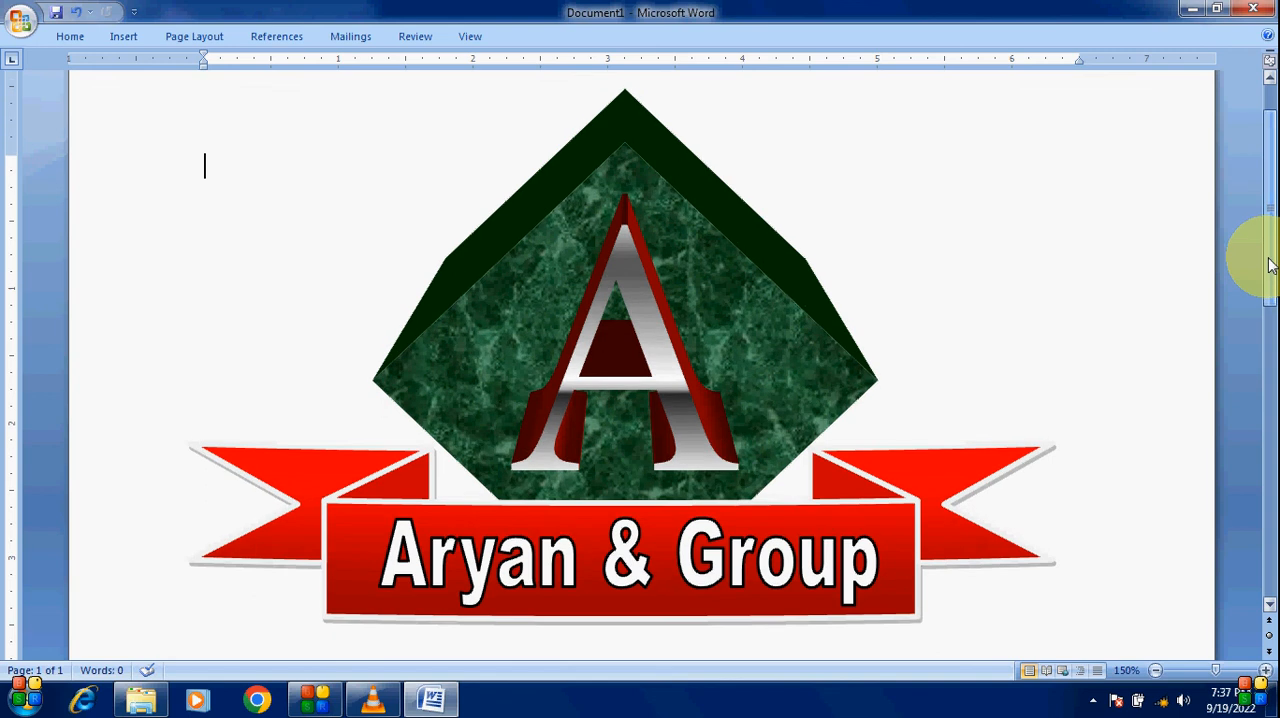